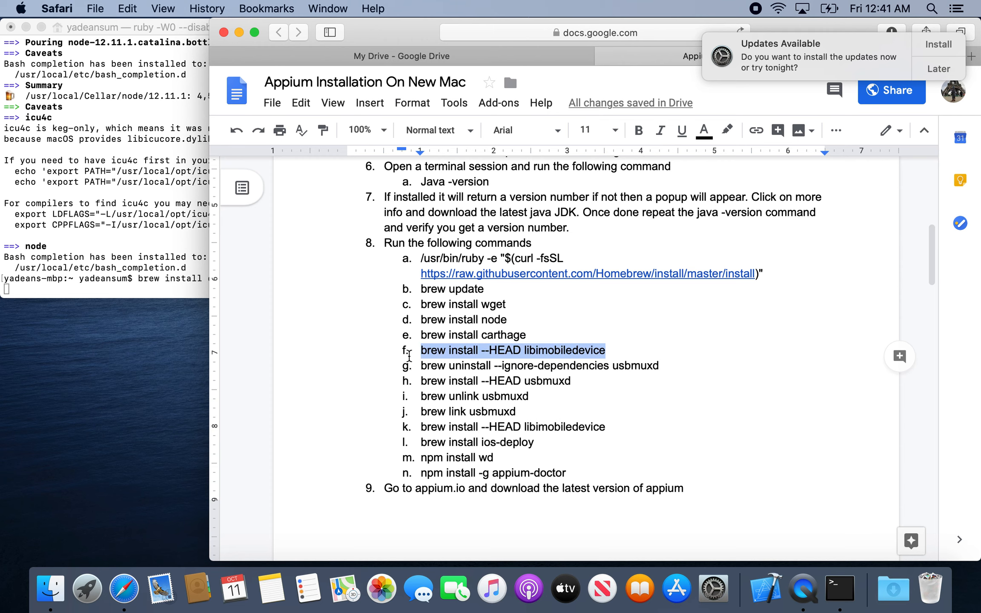
Copy the highlighted "brew install --HEAD libimobiledevice" command from the document and run it in Terminal.
key(super+c)
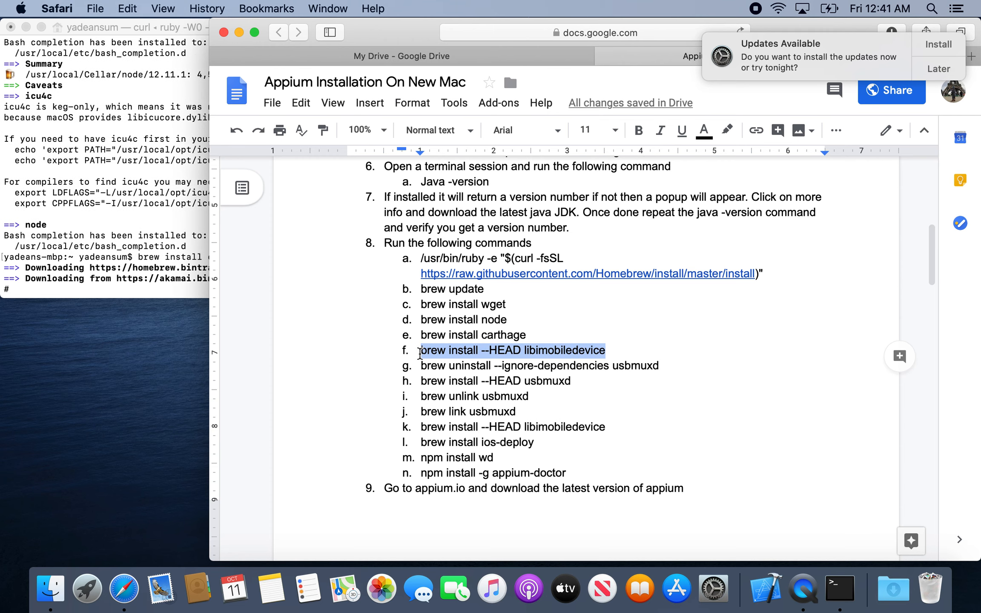
click(164, 246)
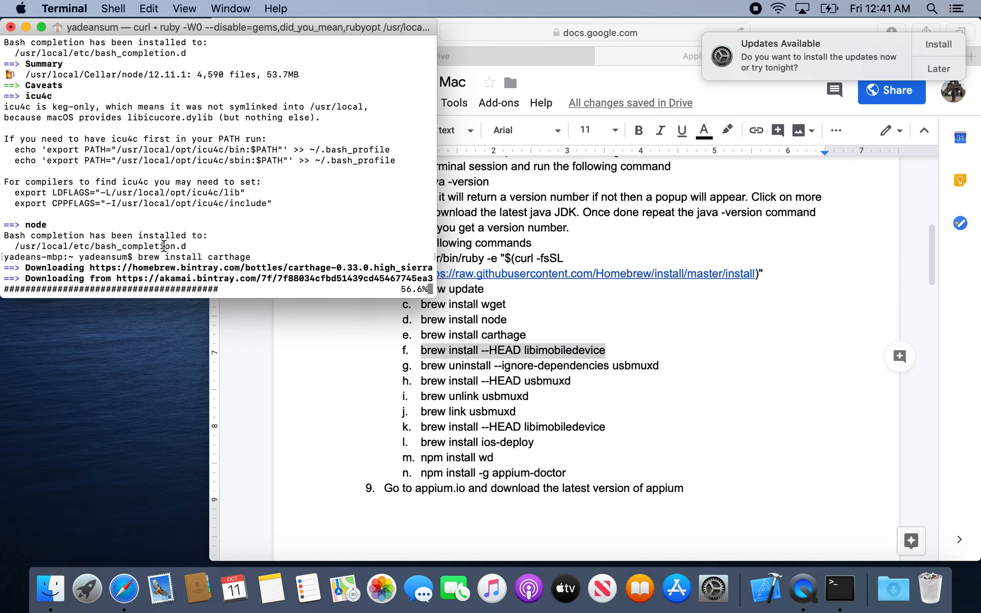
key(super+v)
key(Return)
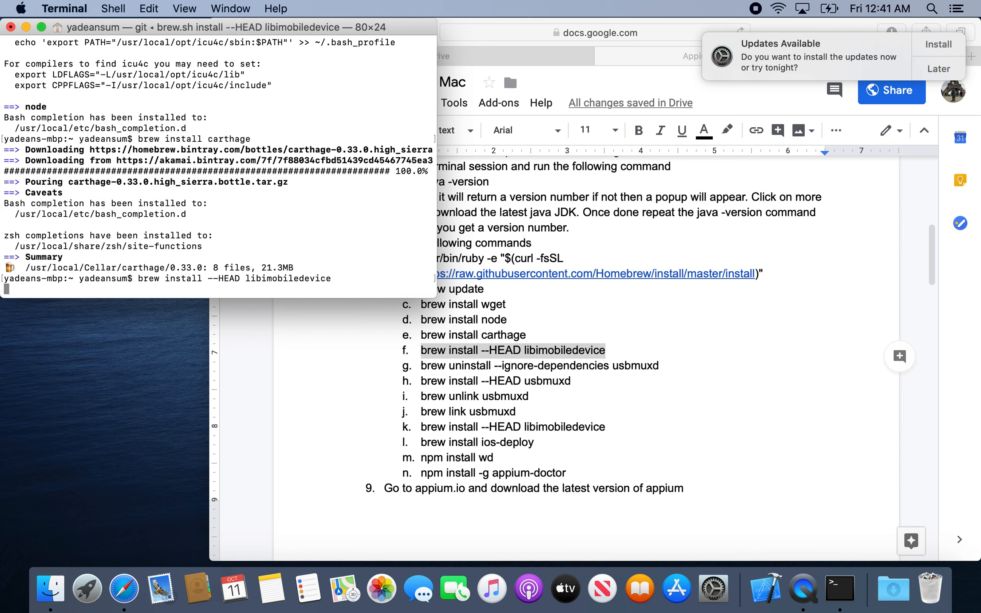
Copy command g, "brew uninstall --ignore-dependencies usbmuxd", from the document and run it in Terminal.
click(531, 362)
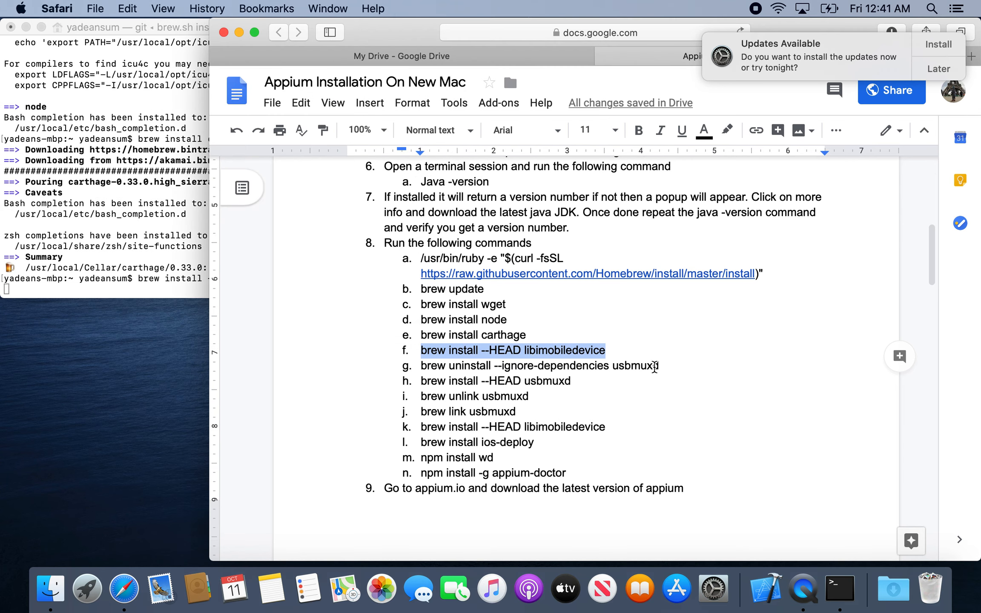
drag(660, 367, 412, 362)
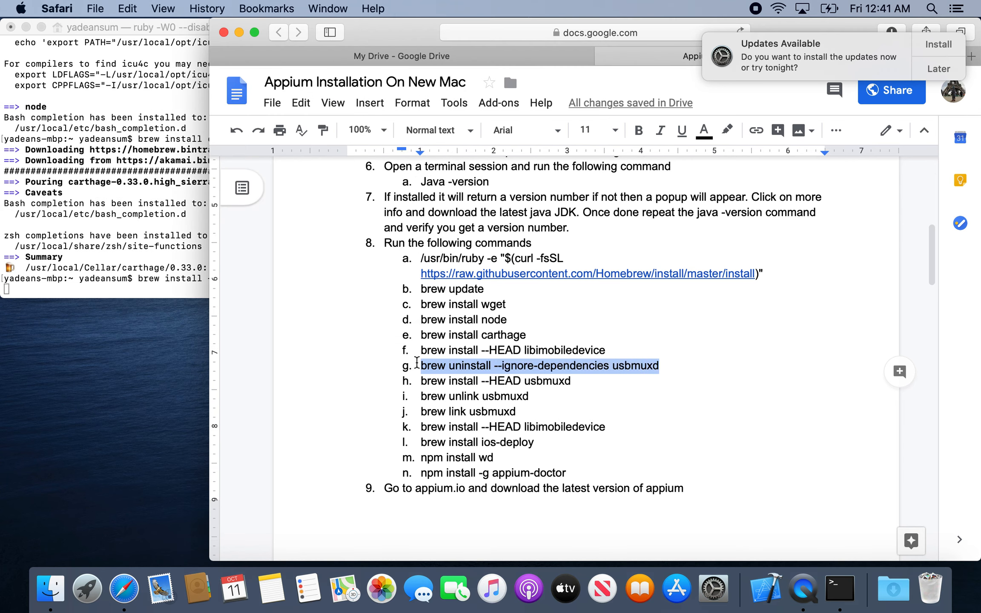
key(super+c)
click(153, 252)
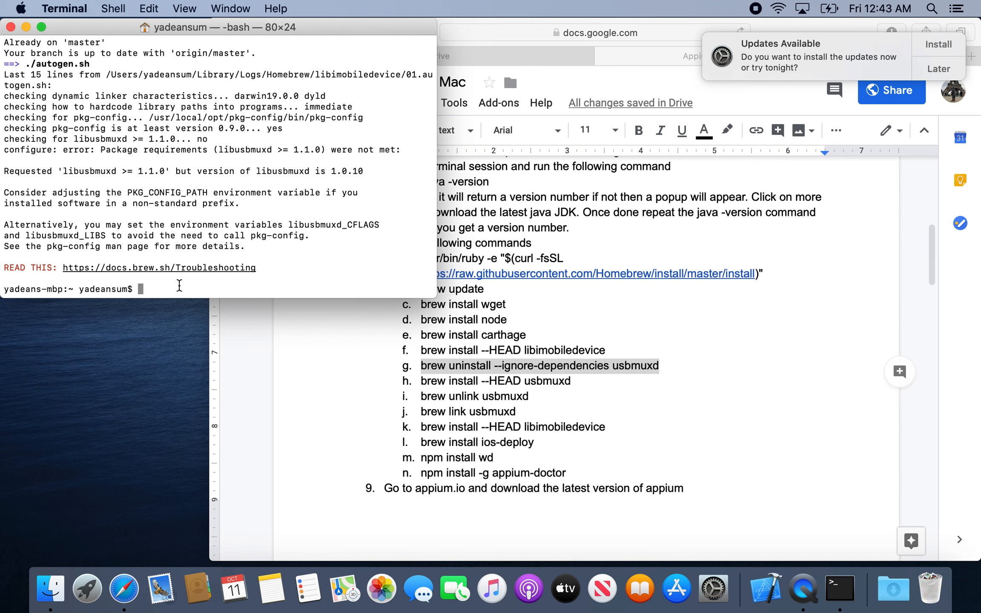
key(super+v)
key(Return)
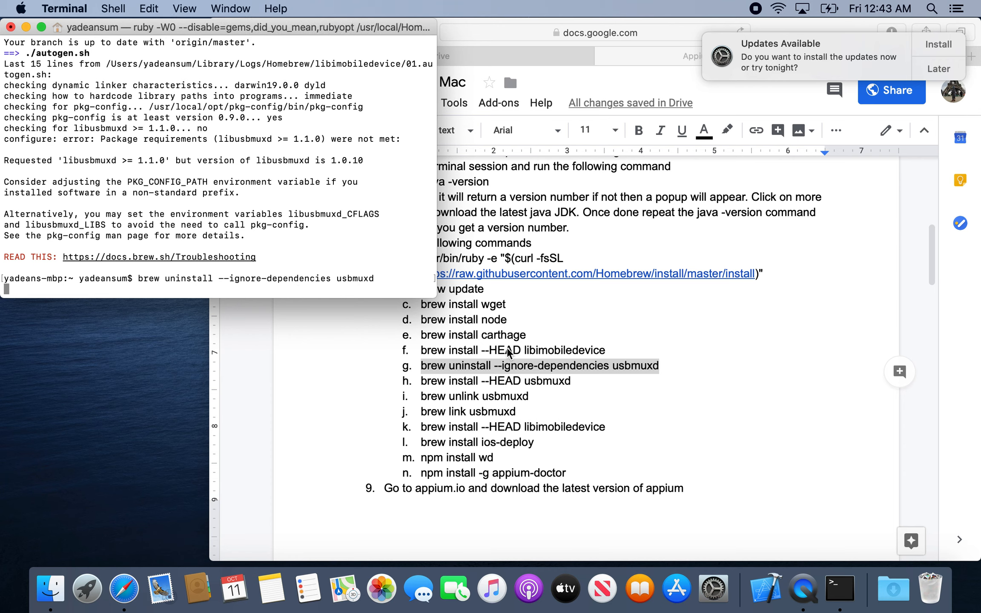
Copy command h, "brew install --HEAD usbmuxd", from the document and run it in Terminal.
click(538, 386)
drag(572, 381, 421, 380)
key(super+c)
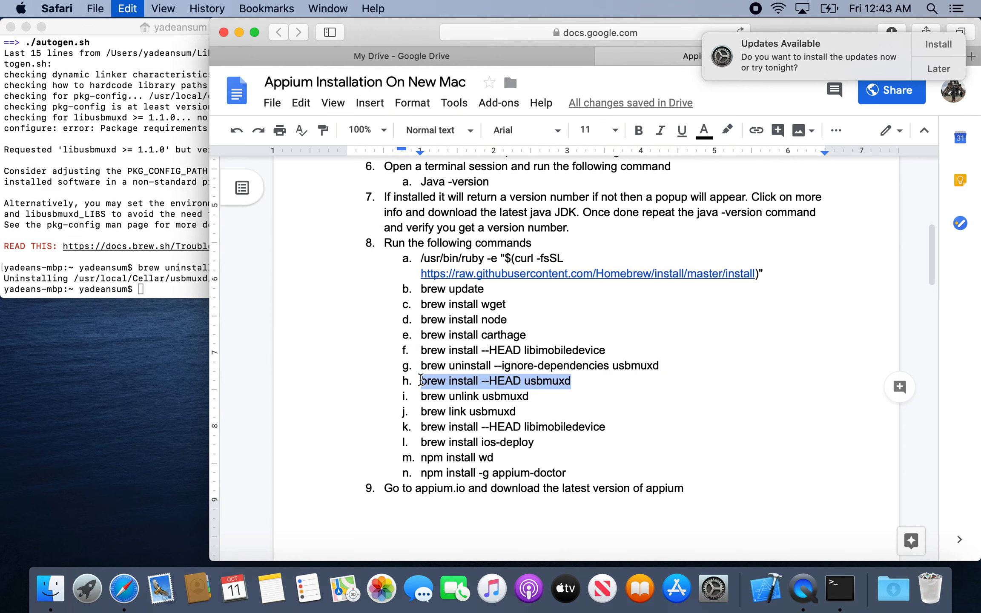
click(190, 283)
key(super+v)
key(Return)
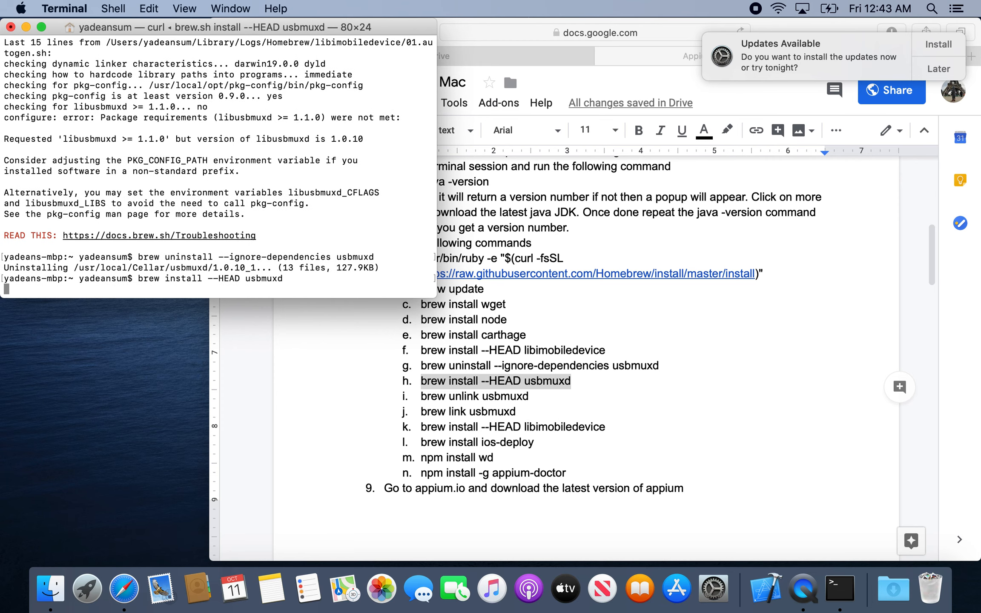
Copy command i, "brew unlink usbmuxd", from the document and run it in Terminal.
click(532, 393)
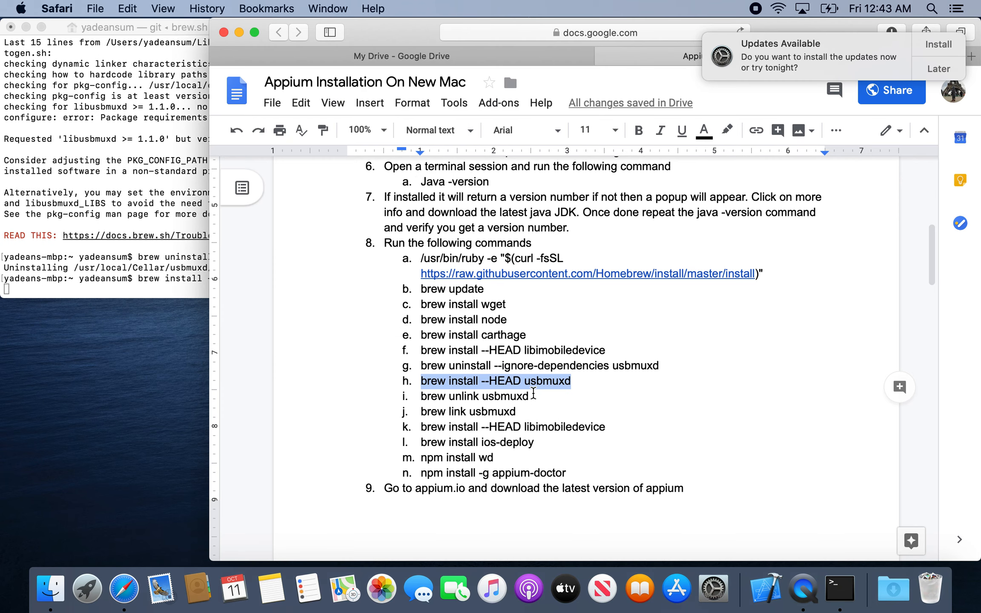
drag(532, 396, 416, 391)
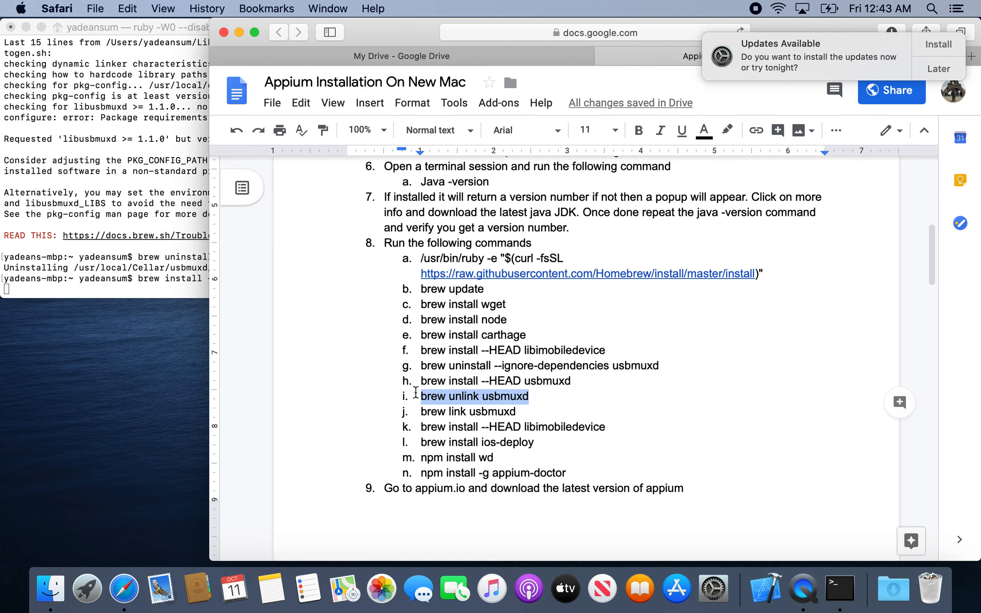
click(179, 278)
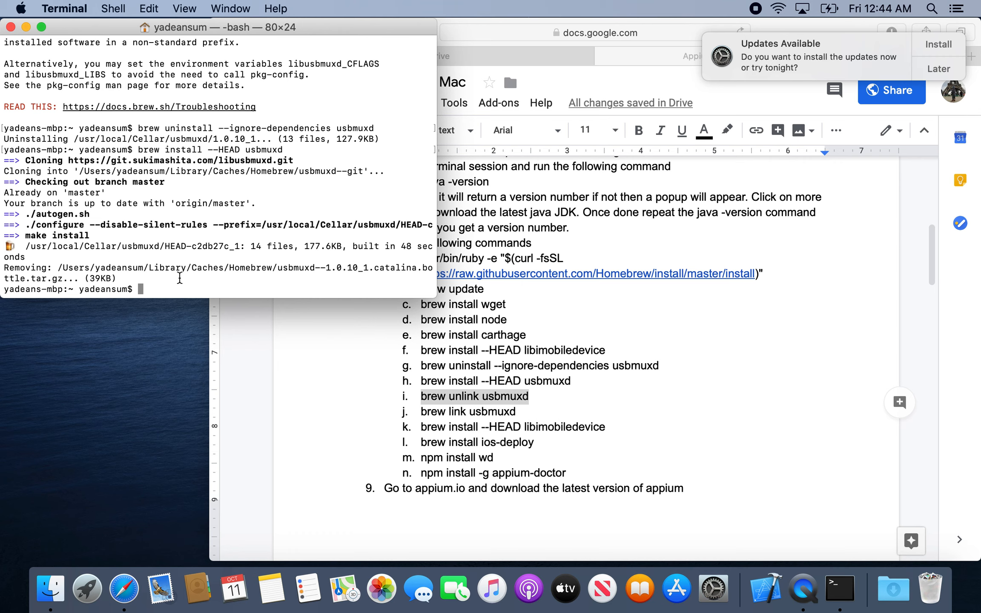
text(brew unlink usbmuxd)
key(Return)
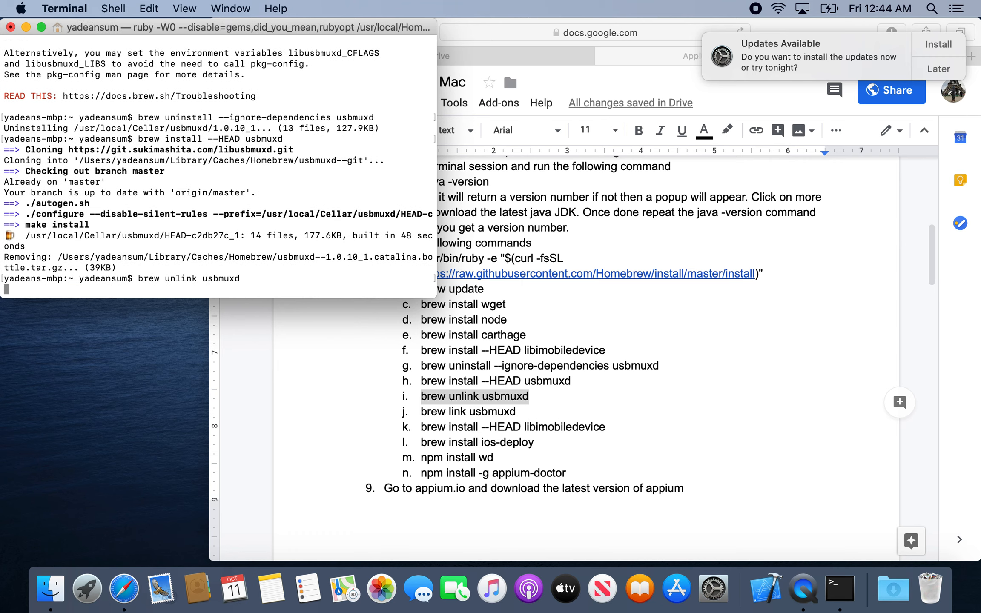
Copy command j, "brew link usbmuxd", from the document and run it in Terminal.
click(434, 384)
drag(516, 412, 423, 409)
key(super+c)
key(super+Tab)
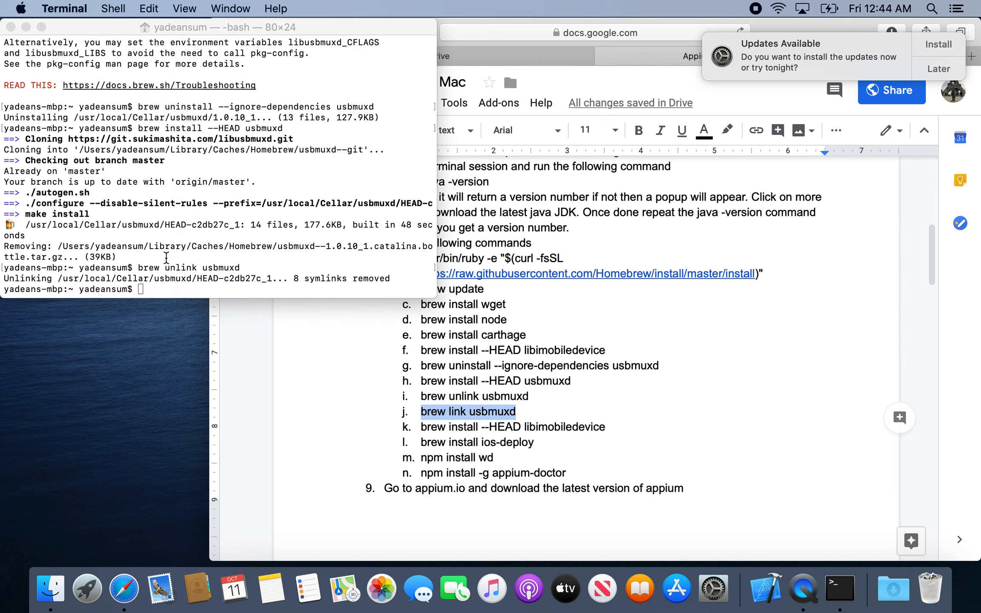
key(super+v)
key(Return)
Copy command k, "brew install --HEAD libimobiledevice", from the document and run it again in Terminal.
click(541, 424)
drag(607, 427, 422, 426)
key(super+c)
click(315, 273)
key(super+v)
key(Return)
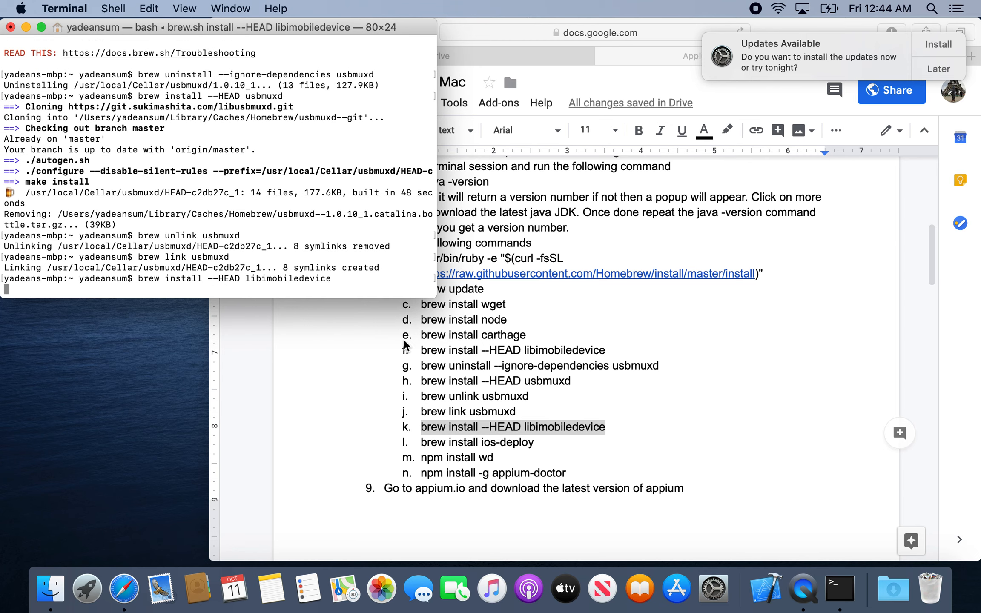
Copy command l, "brew install ios-deploy", allow Terminal to access the Desktop folder, and run the command in Terminal.
click(537, 455)
drag(536, 445, 419, 443)
key(super+c)
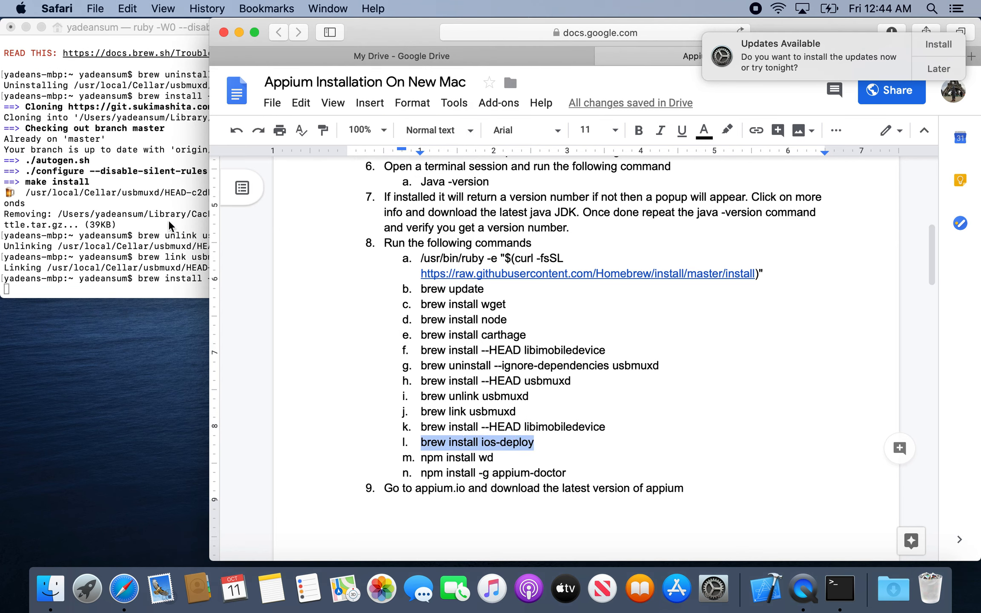
click(154, 219)
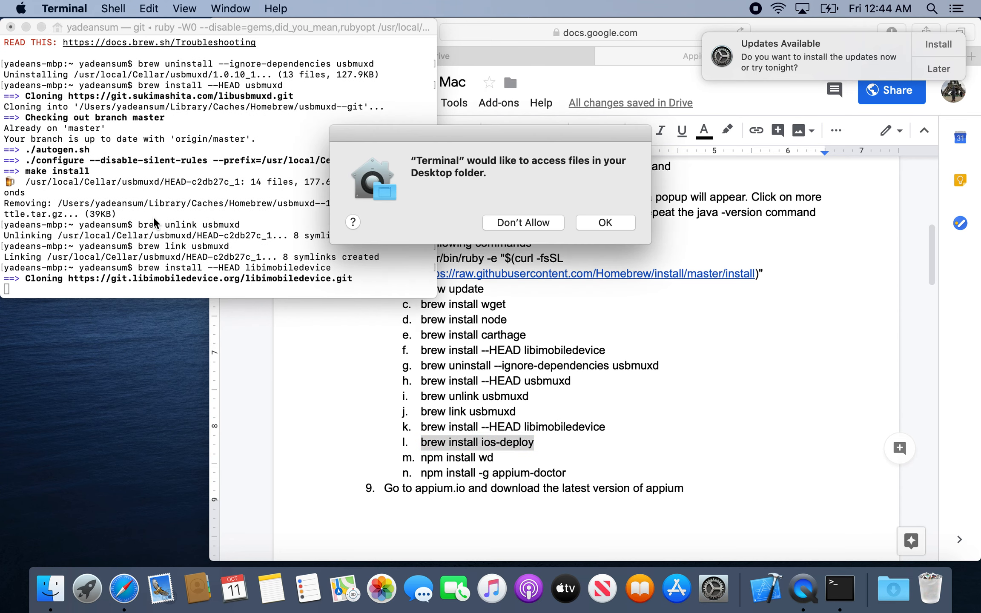
click(595, 224)
click(595, 224)
click(596, 225)
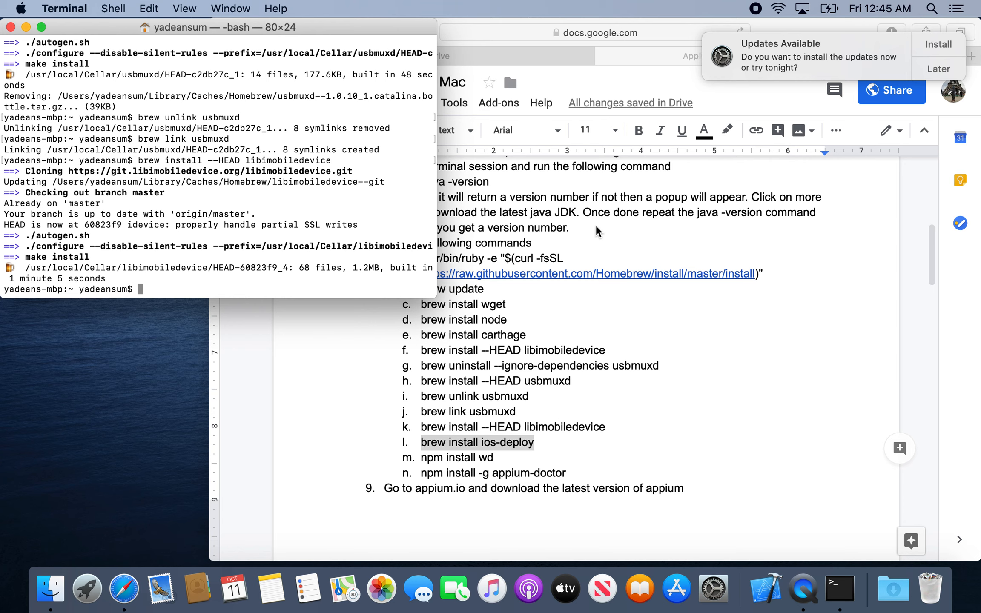
key(super+v)
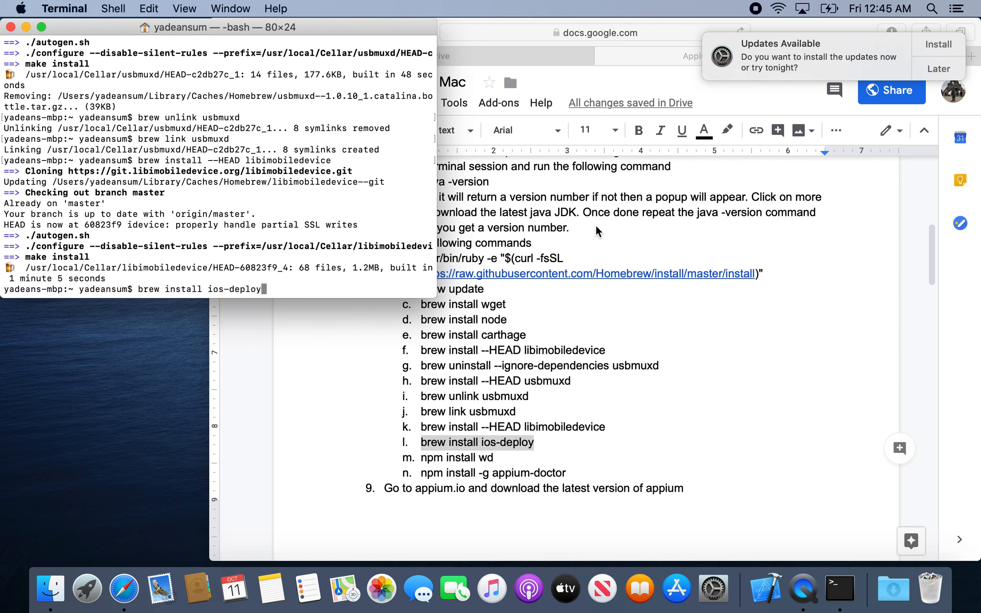
key(Return)
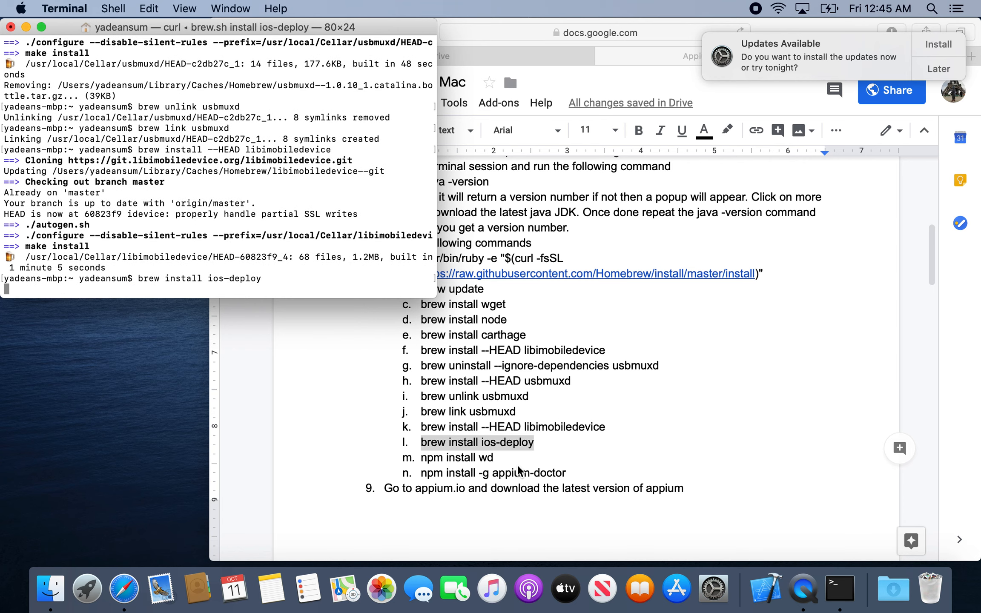
Copy command m, "npm install wd", from the document and run it in Terminal.
click(518, 471)
drag(494, 458, 422, 455)
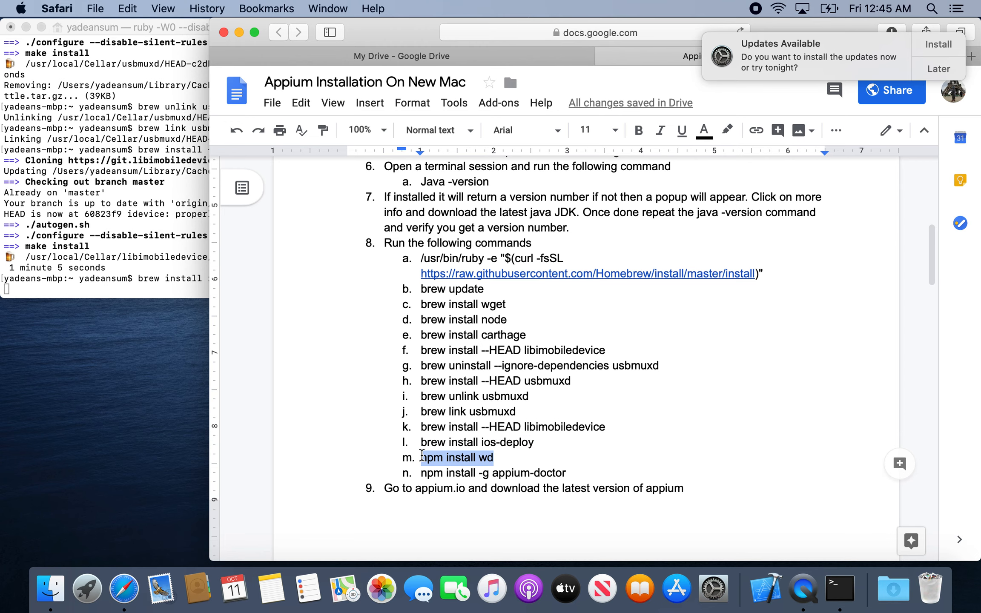
key(super+c)
click(144, 272)
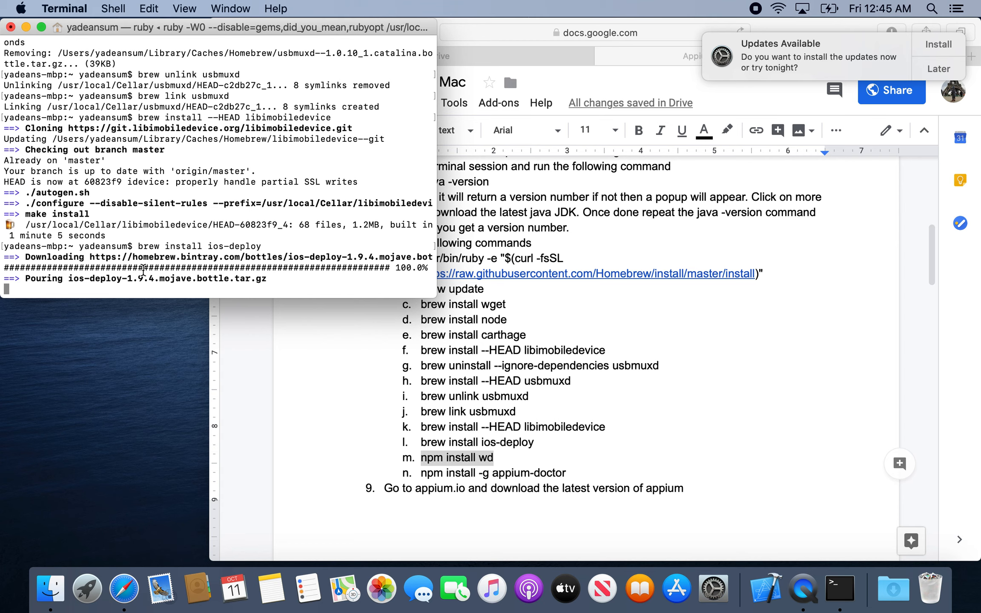
key(super+v)
key(Return)
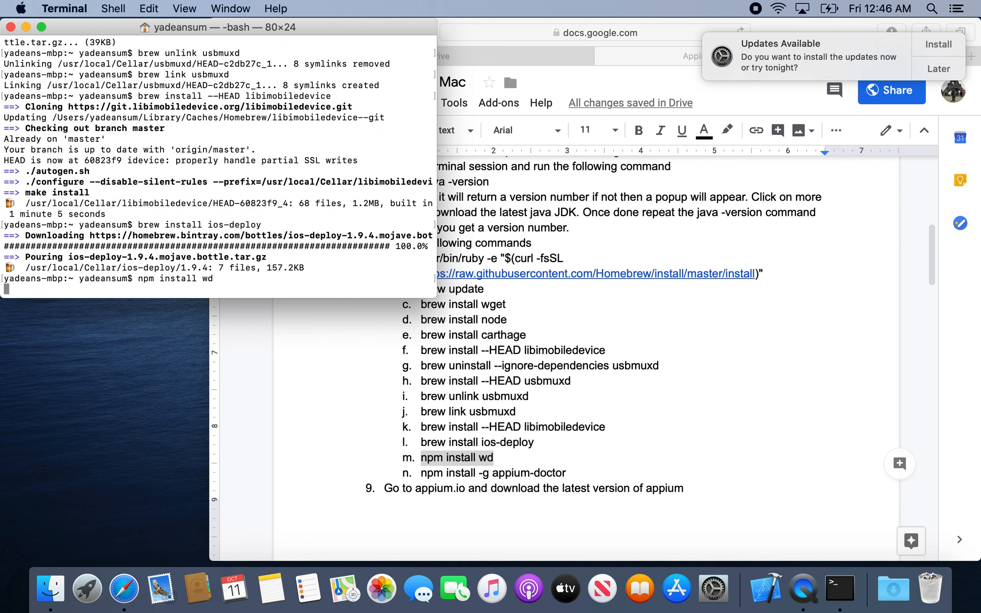
Copy command n, "npm install -g appium-doctor", from the document and run it in Terminal.
click(522, 452)
drag(570, 474, 424, 472)
key(super+c)
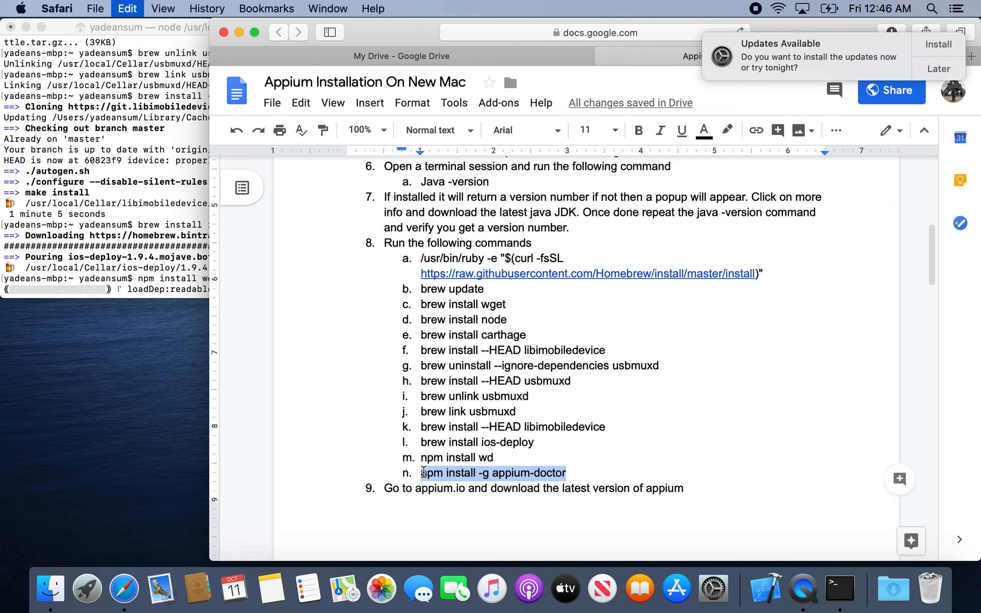
click(173, 188)
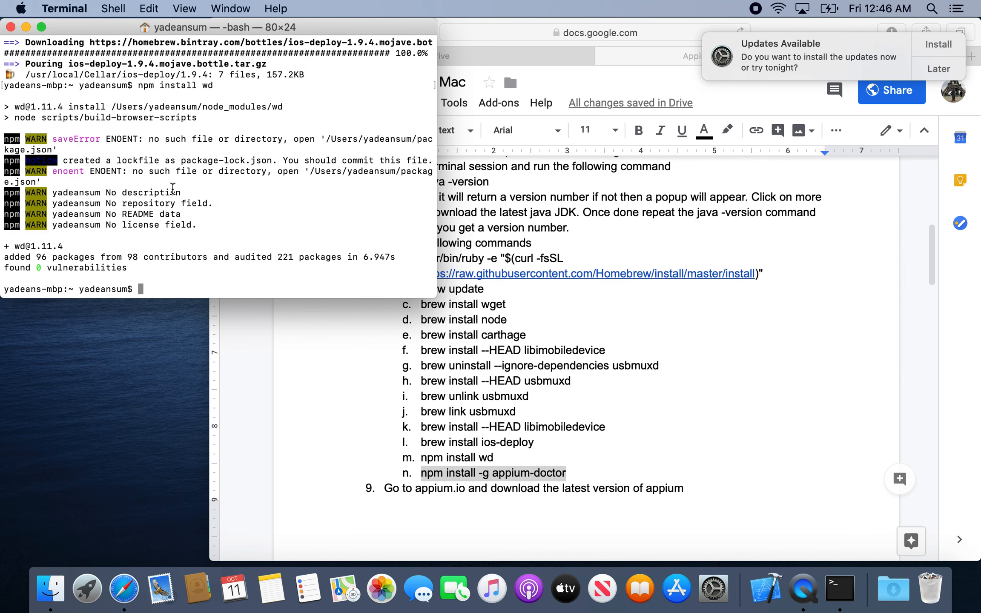
key(super+v)
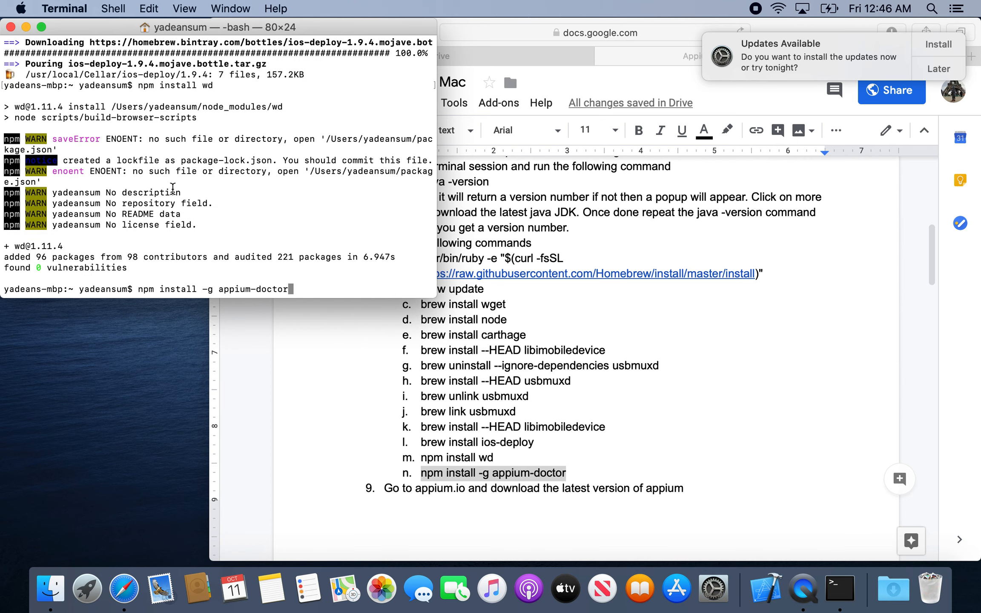
key(Return)
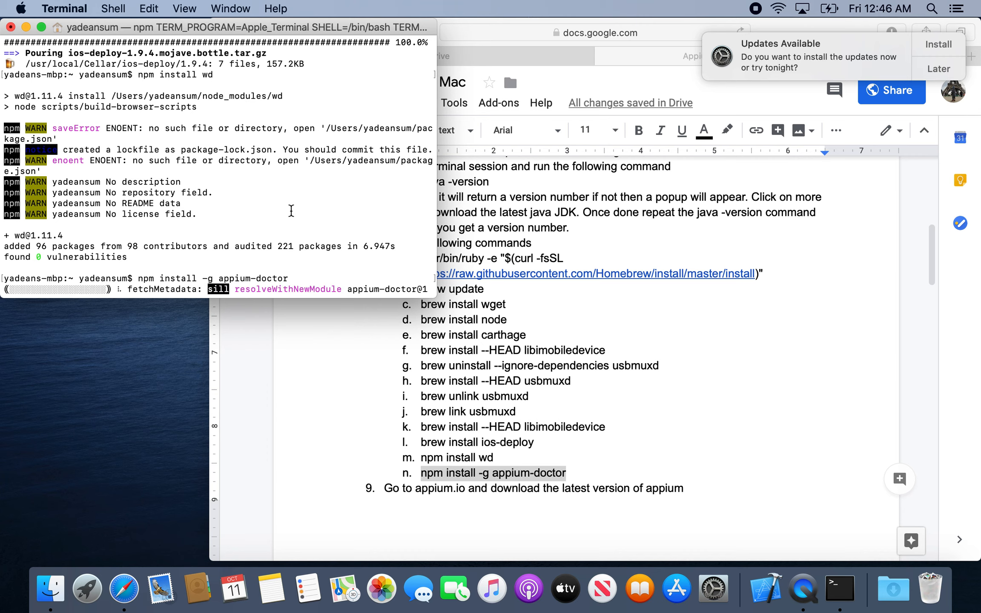
Copy the appium.io address from instruction 9 of the installation document.
click(550, 414)
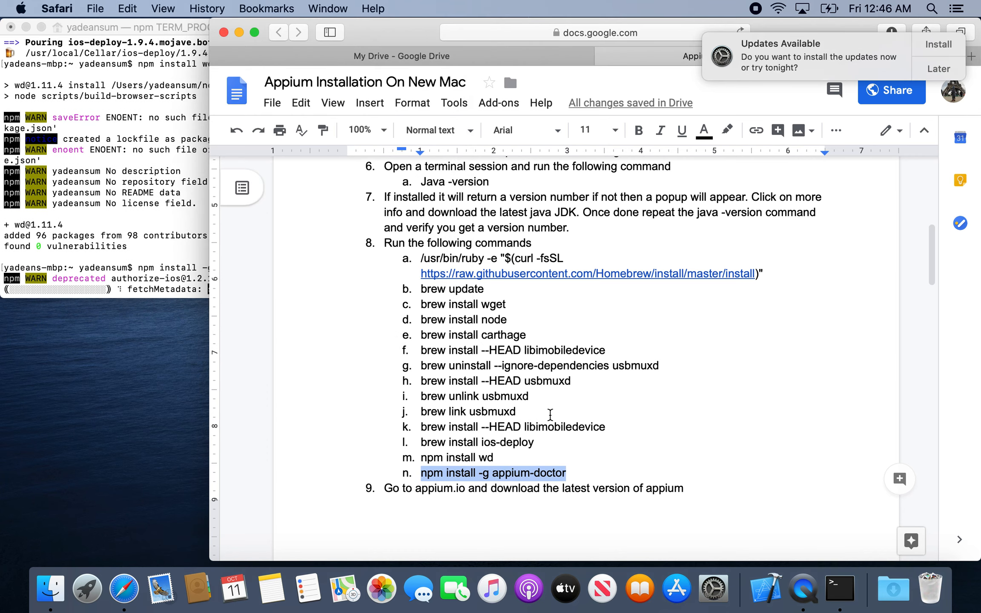
click(145, 149)
click(567, 388)
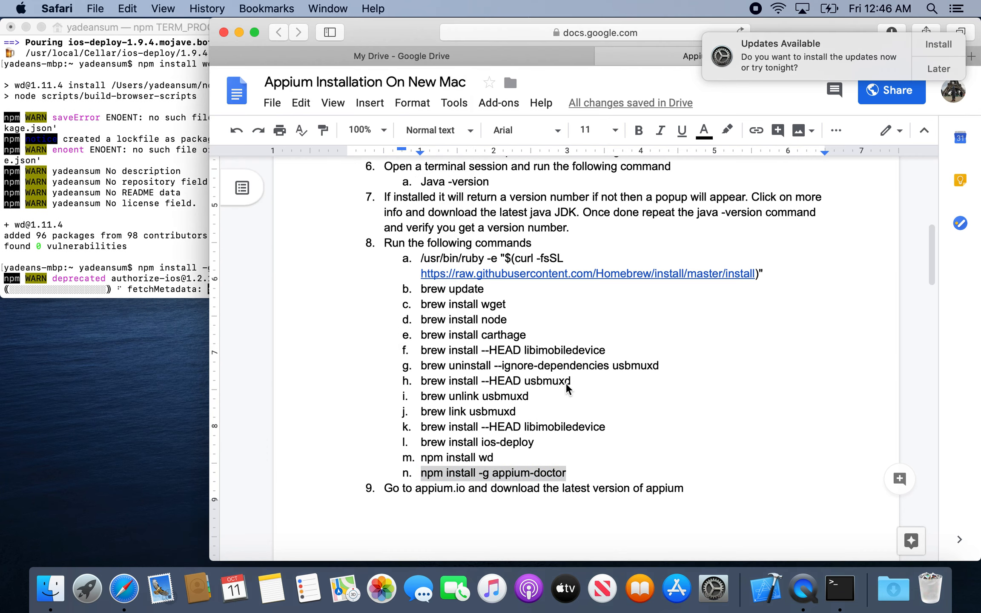
scroll(605, 435, down, 5)
scroll(605, 435, down, 3)
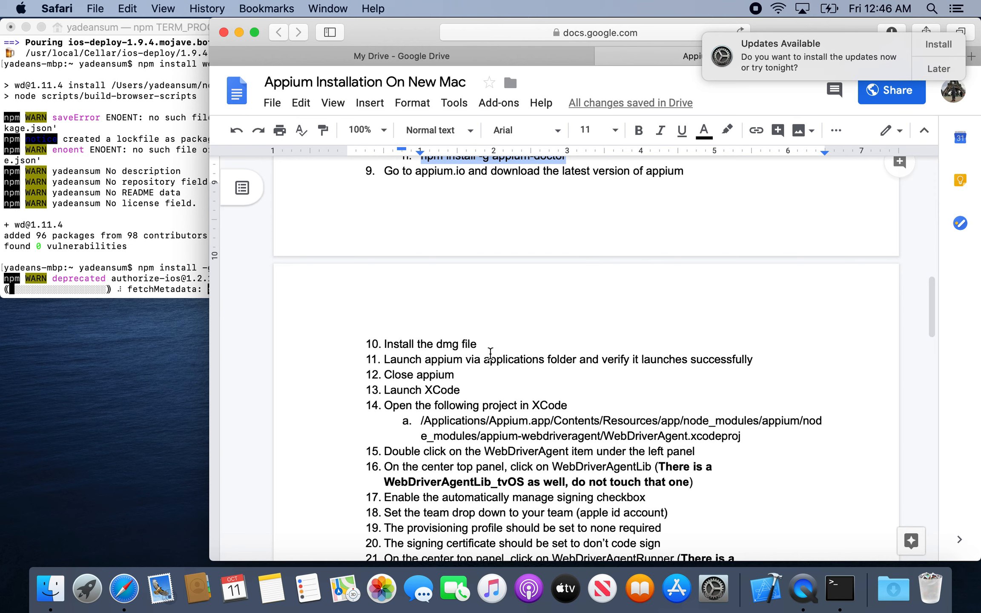
double_click(454, 172)
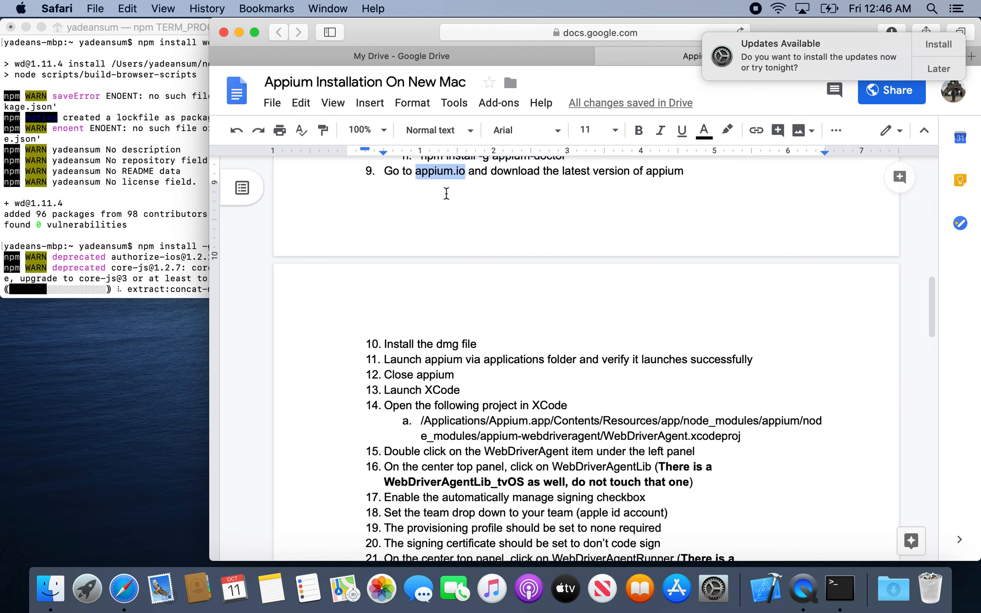
key(super+c)
Dismiss the macOS update notifications with automatic updates turned on, and open appium.io in a new browser tab.
click(959, 73)
click(919, 117)
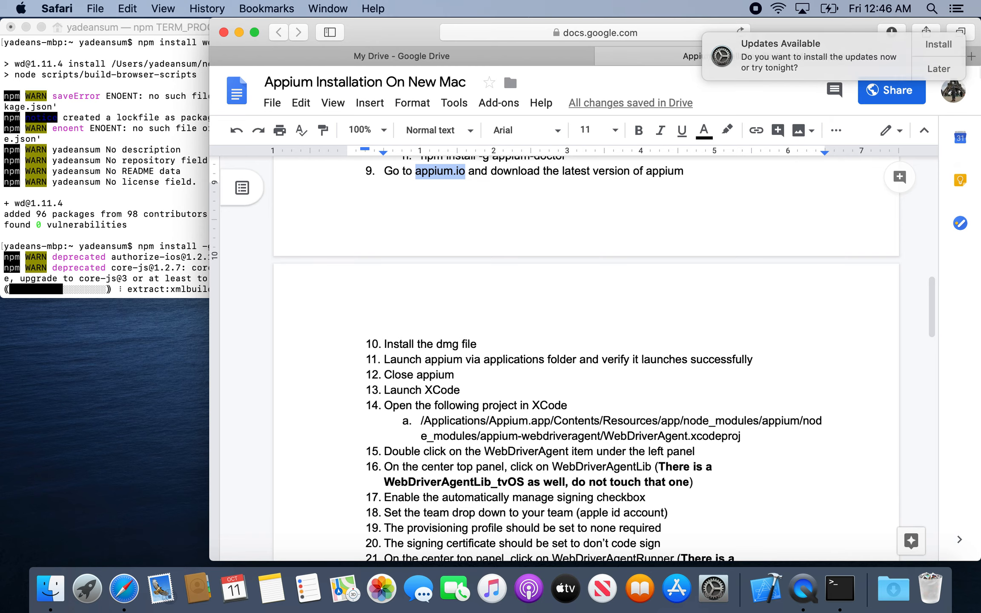
key(super+t)
key(super+v)
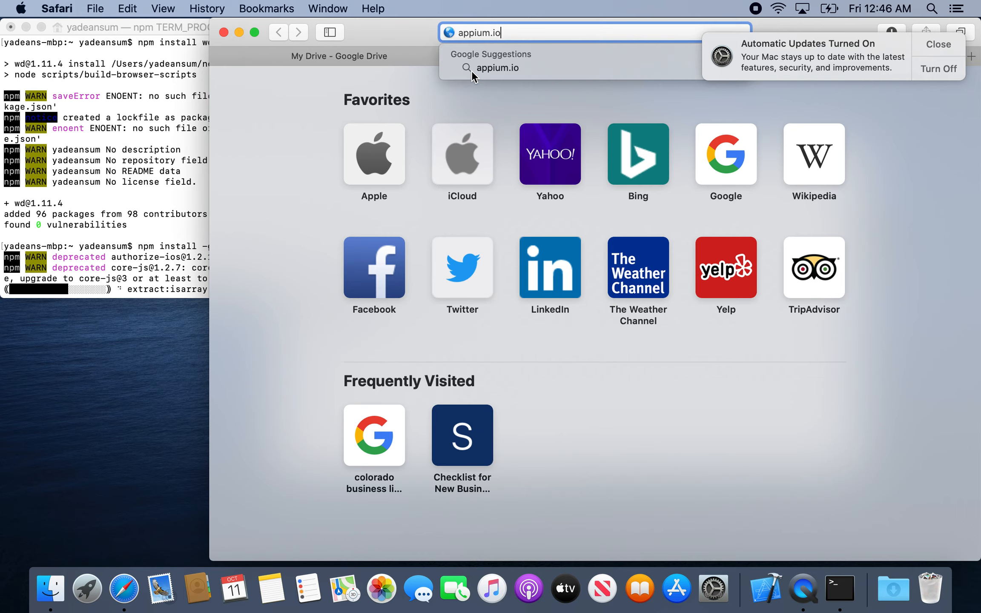
key(Return)
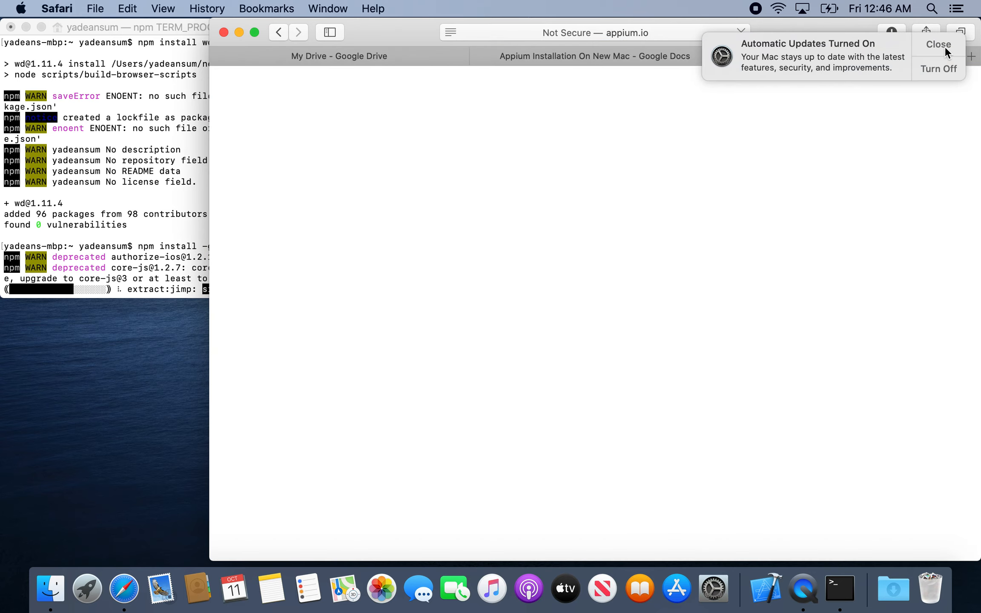
click(942, 46)
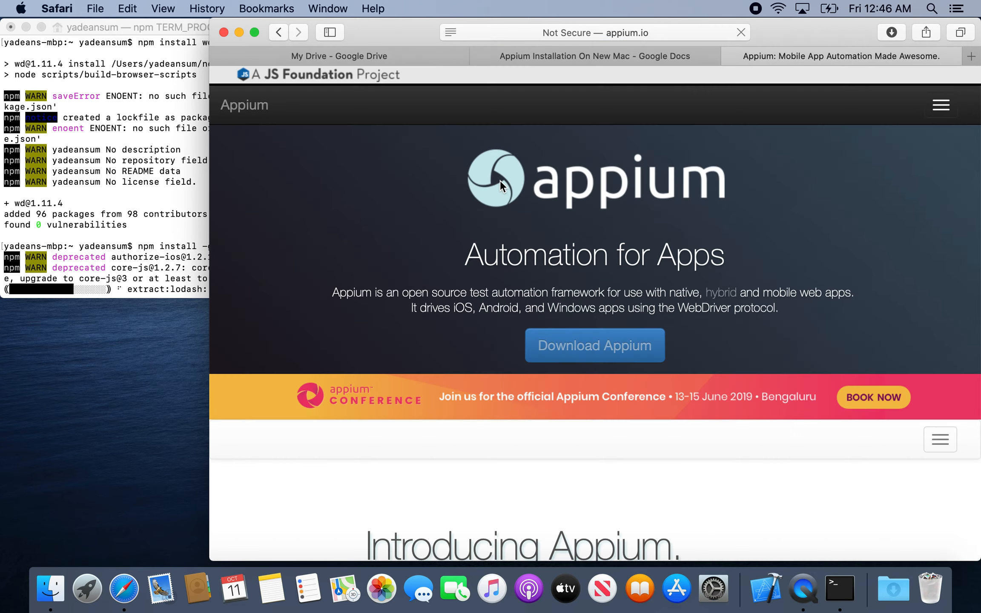
Download Appium-mac-1.15.0-1.dmg from the latest Appium release page, allowing downloads on github.com.
click(614, 347)
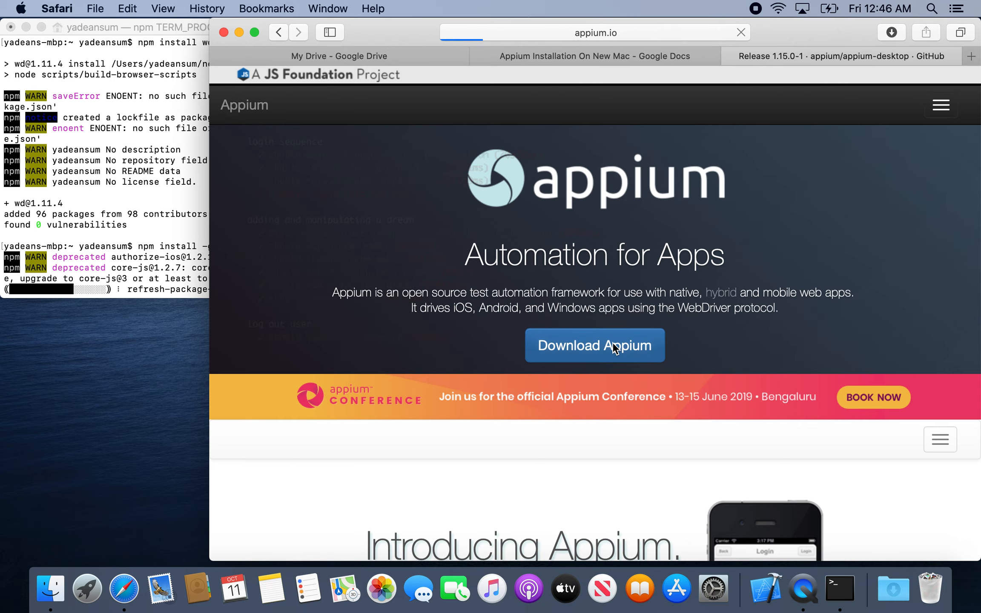
scroll(613, 348, down, 4)
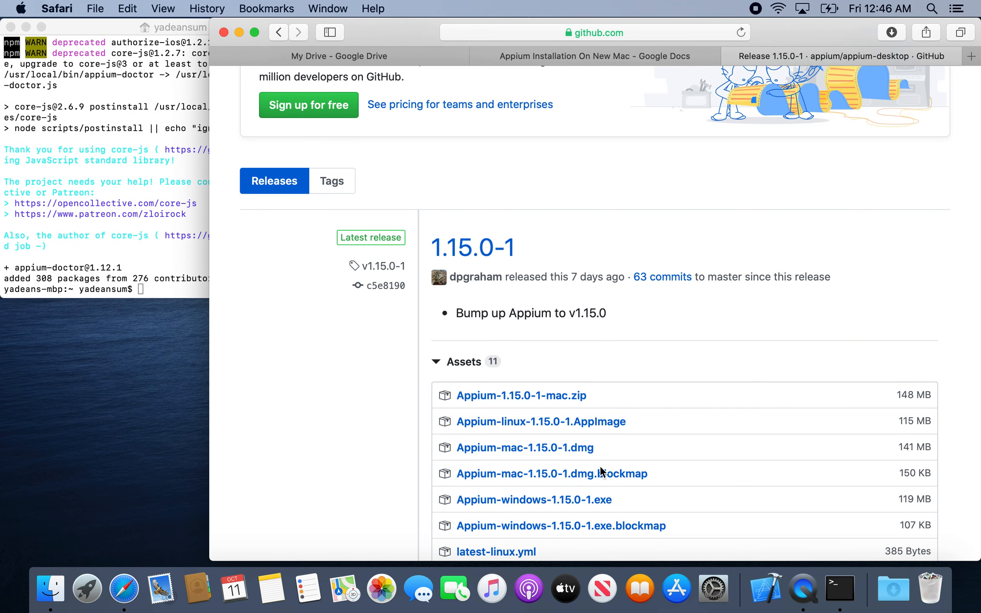
click(589, 448)
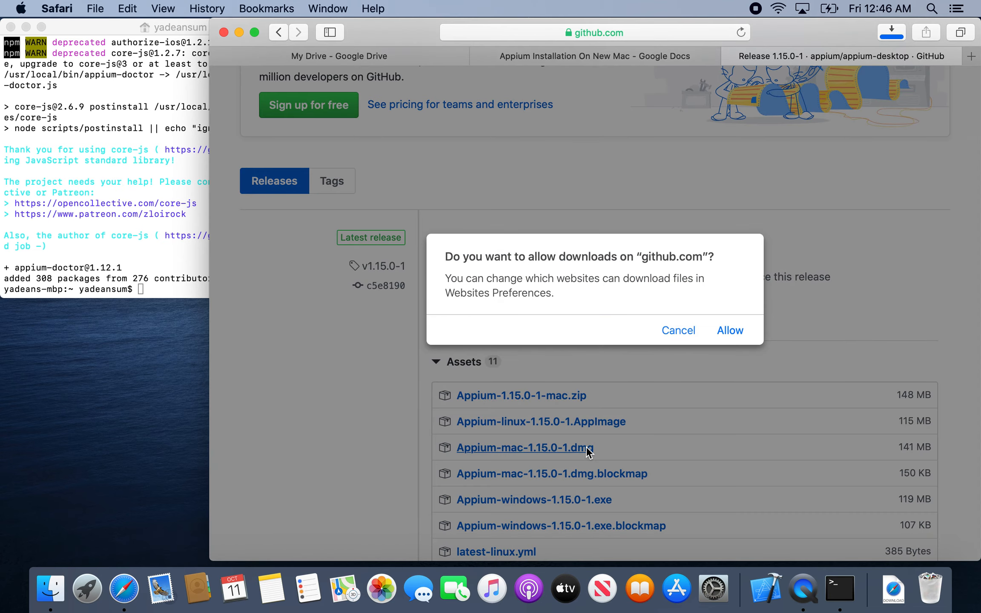
click(730, 330)
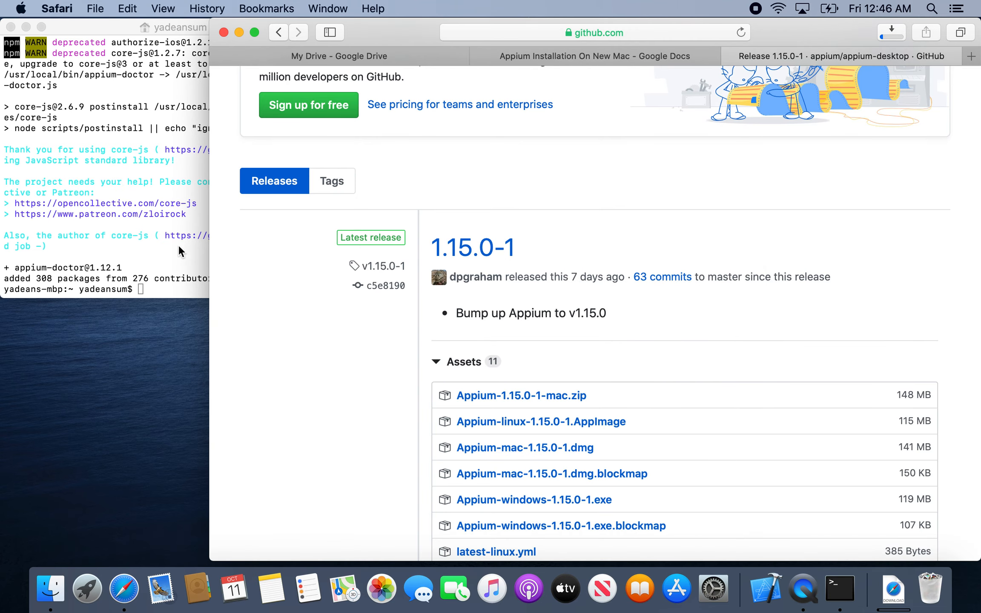
Open the Downloads folder in Finder and permanently empty the Trash.
click(171, 261)
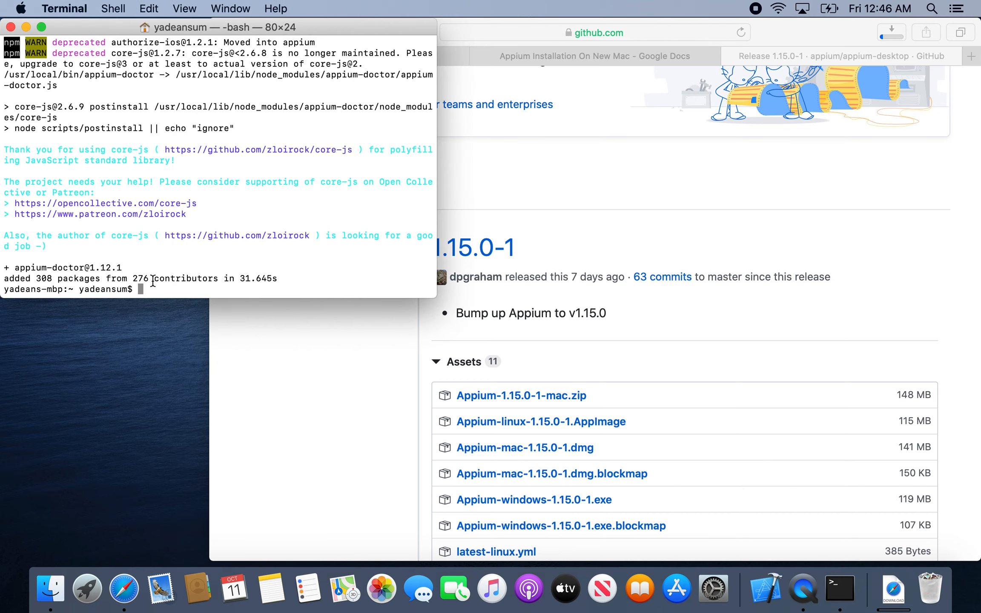
click(893, 588)
click(894, 484)
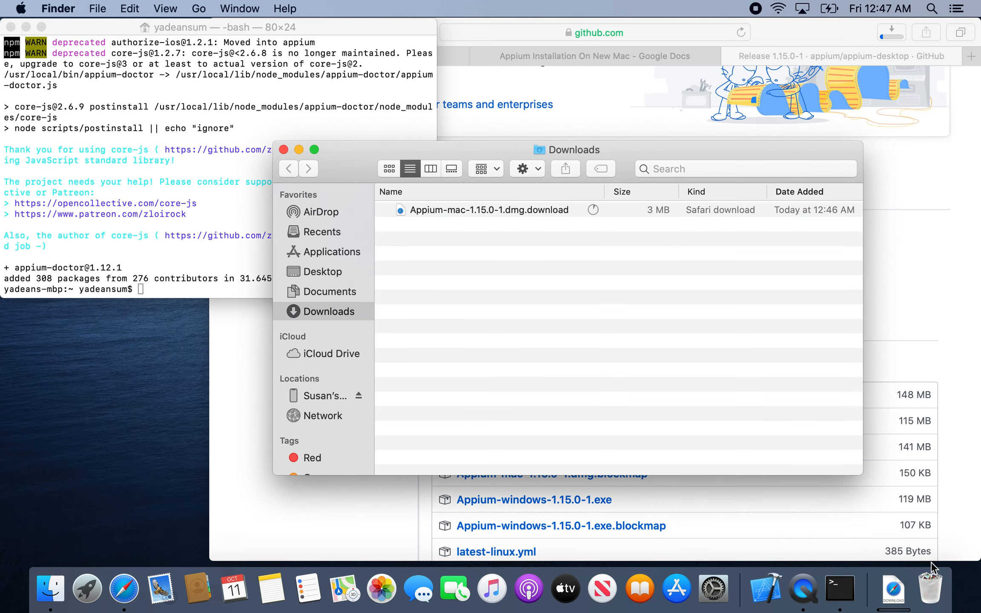
right_click(928, 588)
click(936, 537)
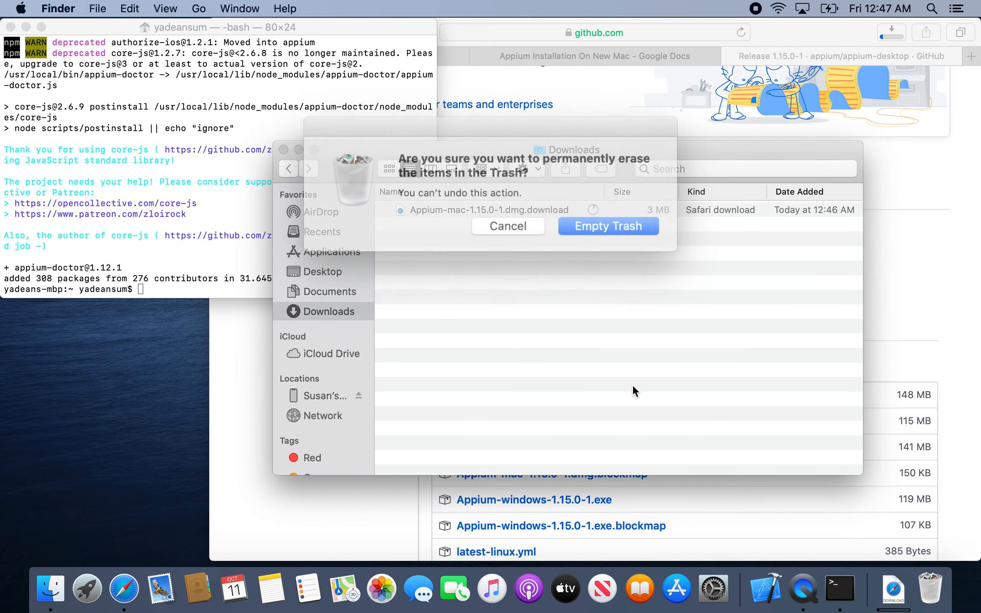
click(605, 224)
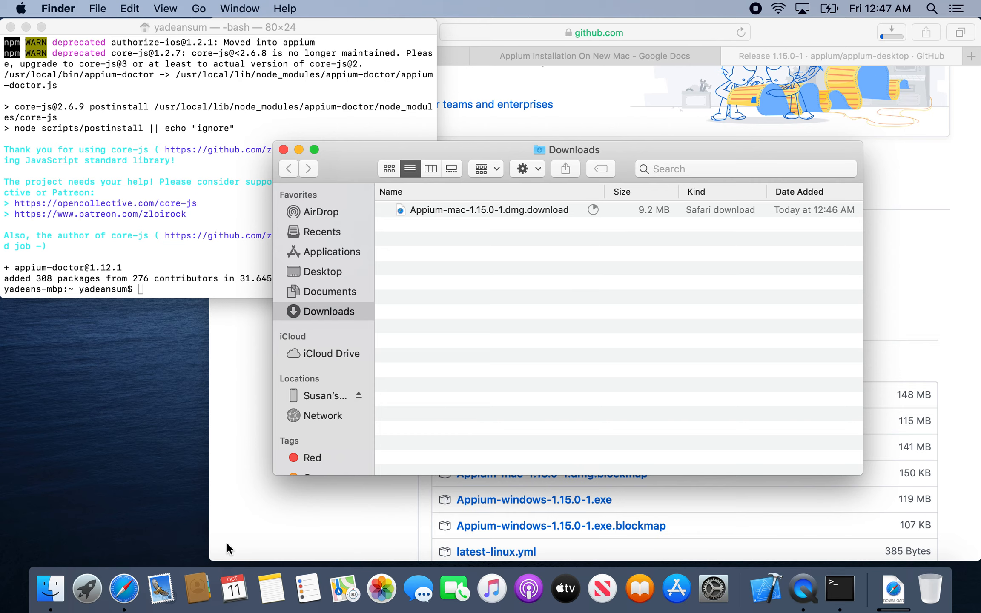
Return to the installation document in Safari and review instruction 10 about installing the dmg file.
click(129, 590)
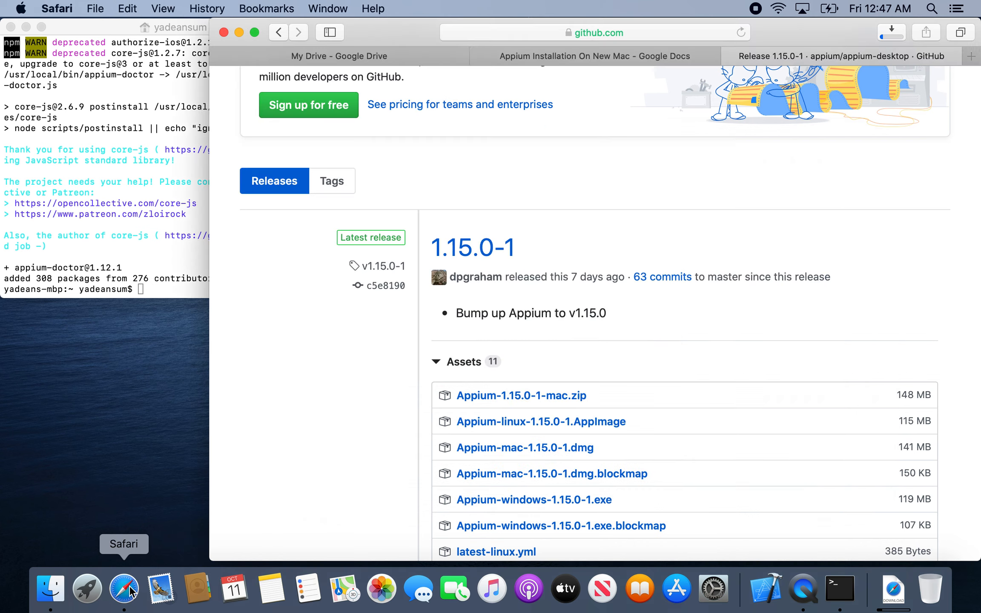
click(583, 57)
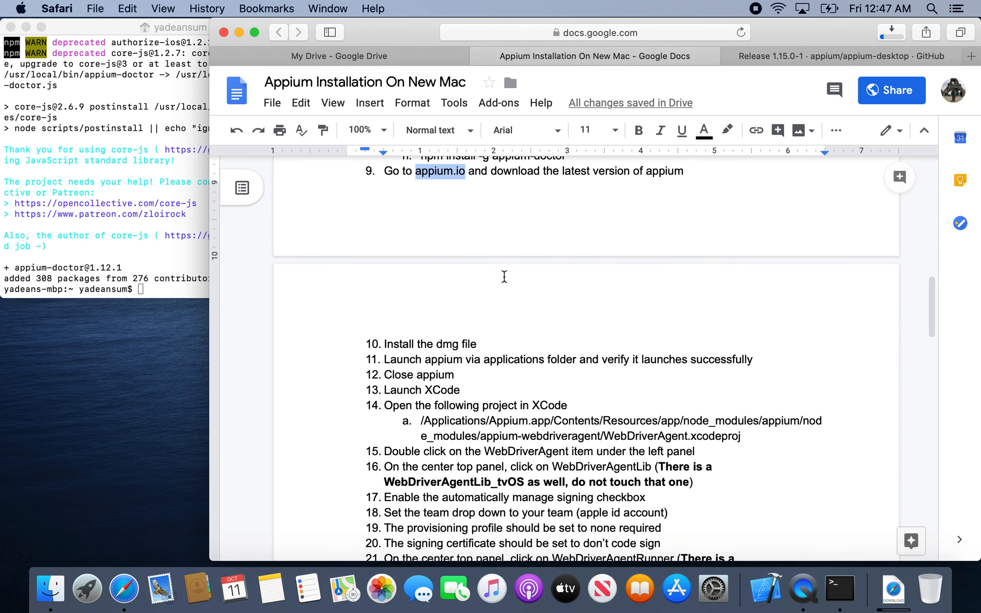
scroll(505, 275, down, 5)
scroll(503, 276, up, 1)
drag(483, 178, 384, 176)
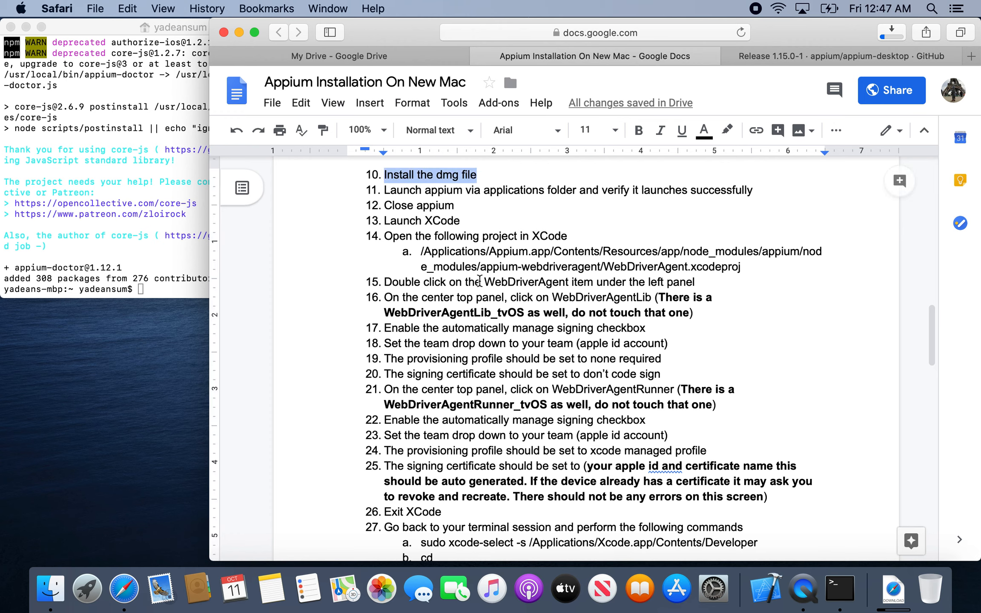
click(846, 580)
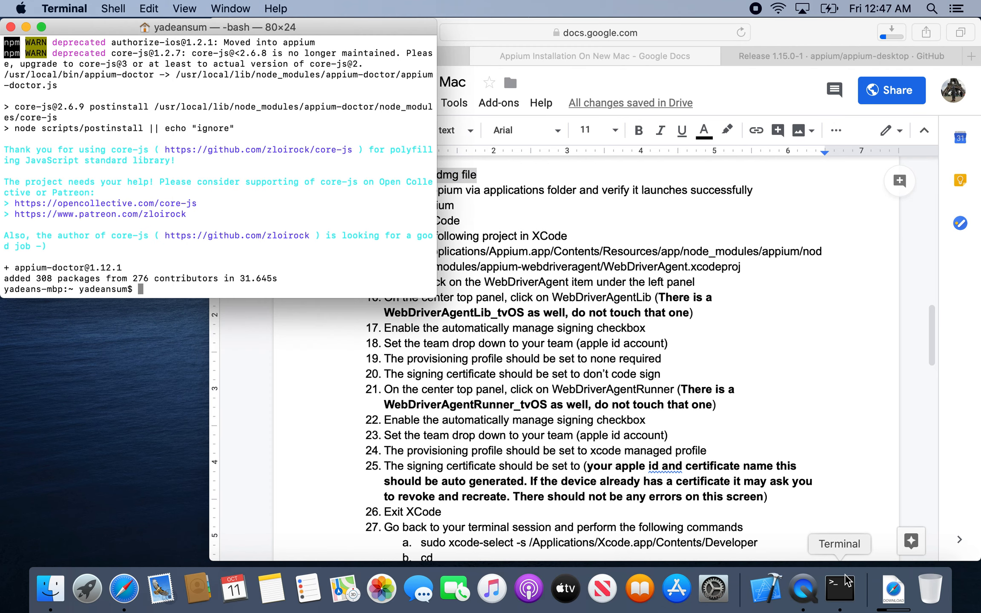
Open Appium-mac-1.15.0-1.dmg from Downloads in Finder, copy Appium into the Applications folder, and close the disk image window.
click(50, 588)
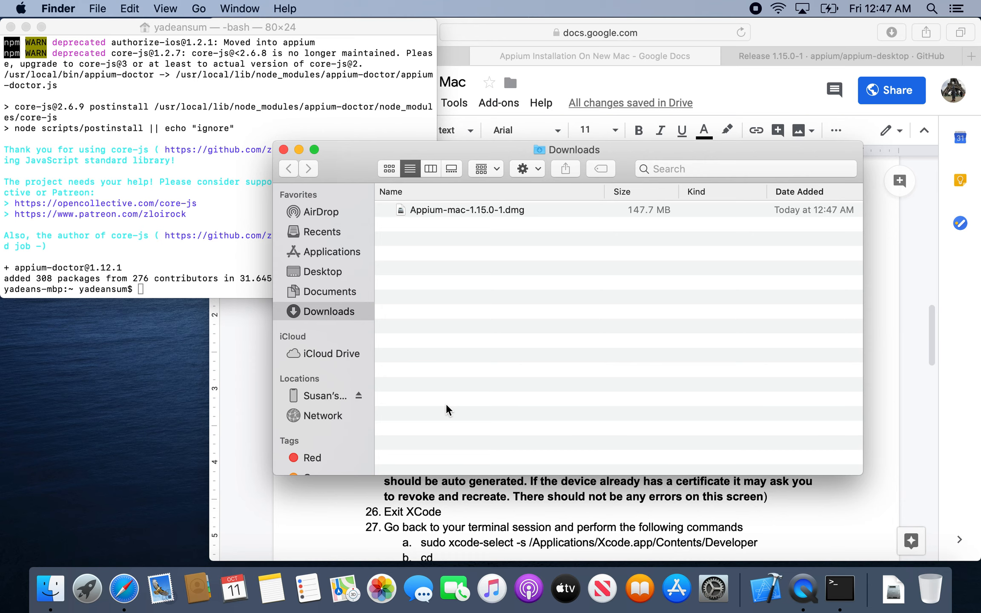
click(503, 211)
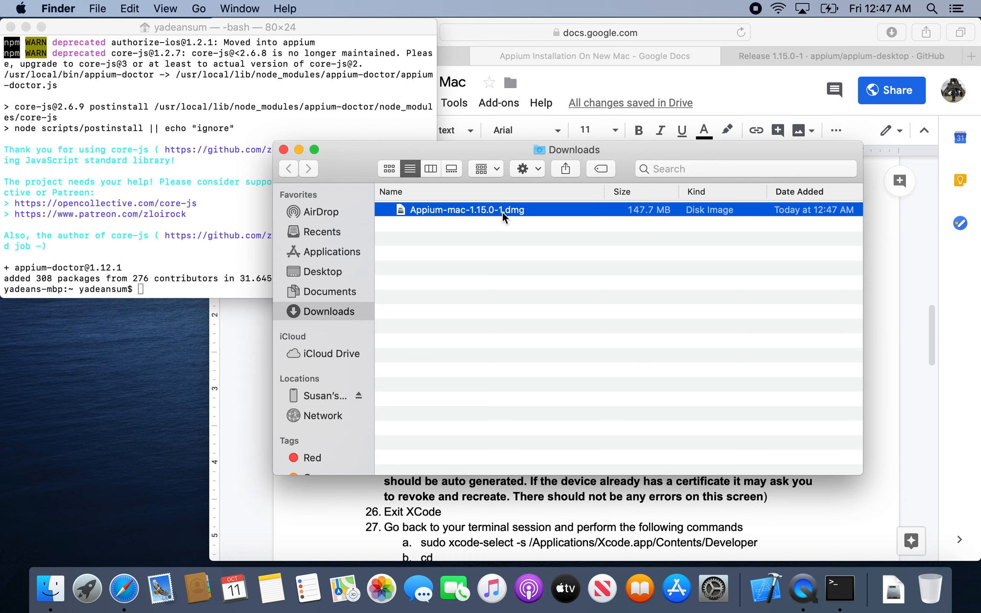
double_click(502, 212)
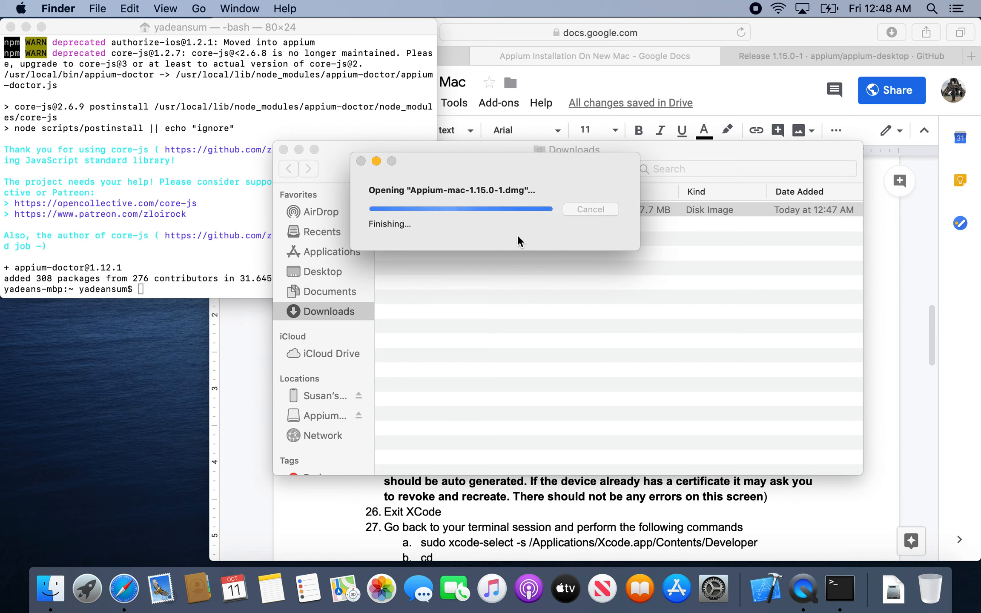
drag(427, 201, 631, 195)
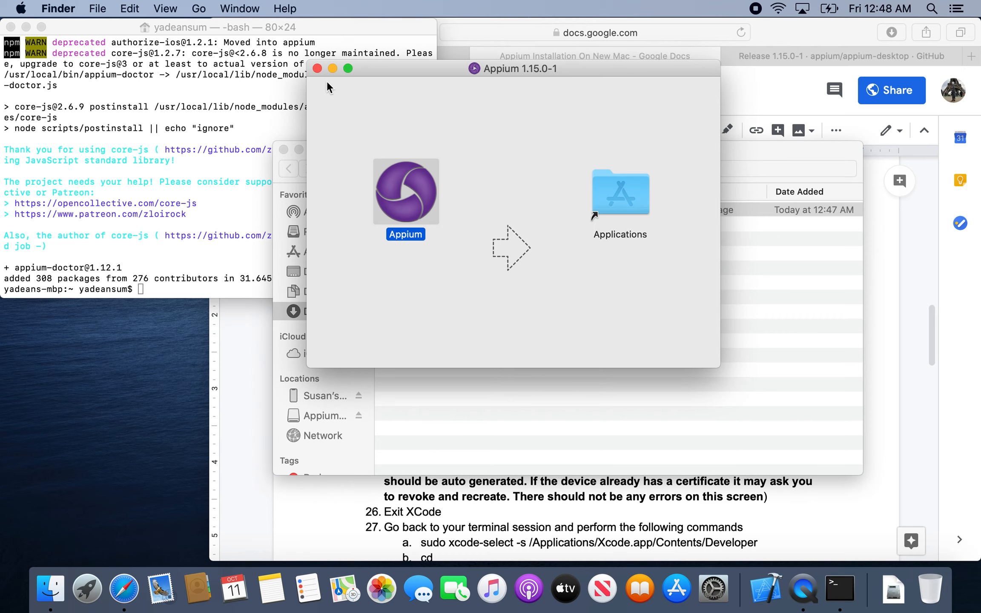
click(317, 68)
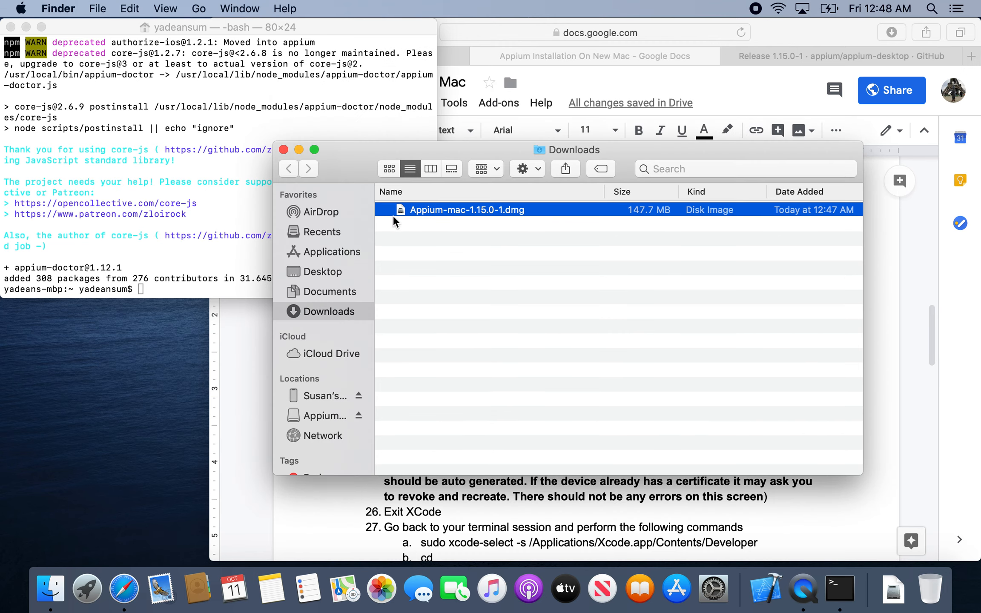
Review instruction 11 in the installation document, on launching Appium via the applications folder.
click(394, 514)
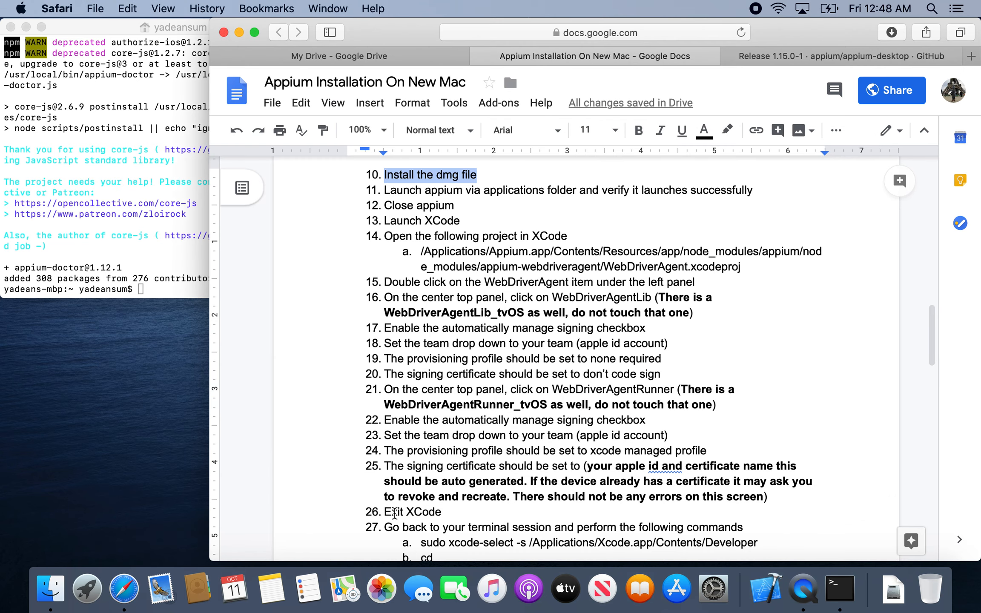
drag(385, 190, 437, 190)
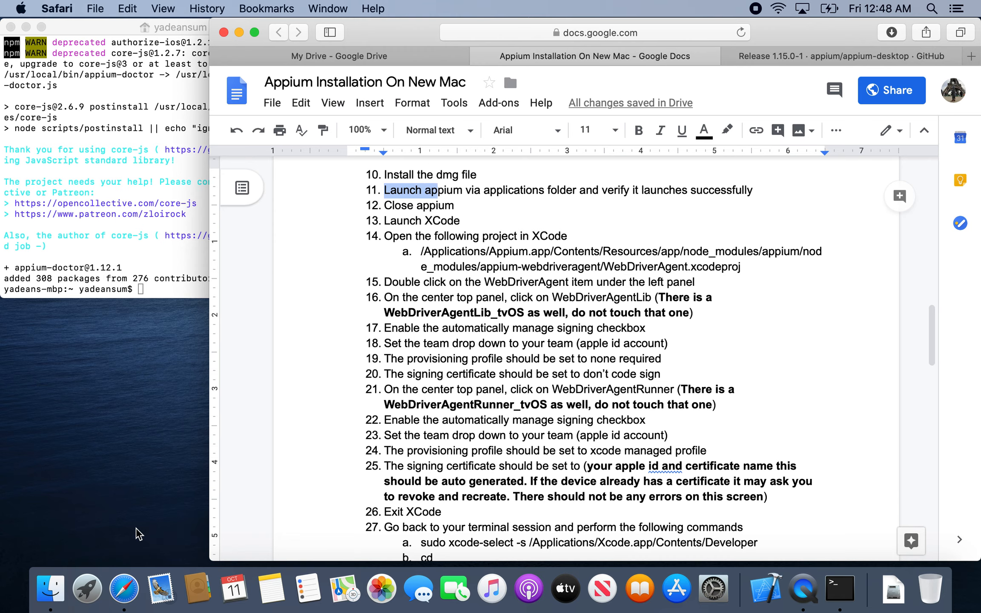
click(103, 590)
click(402, 457)
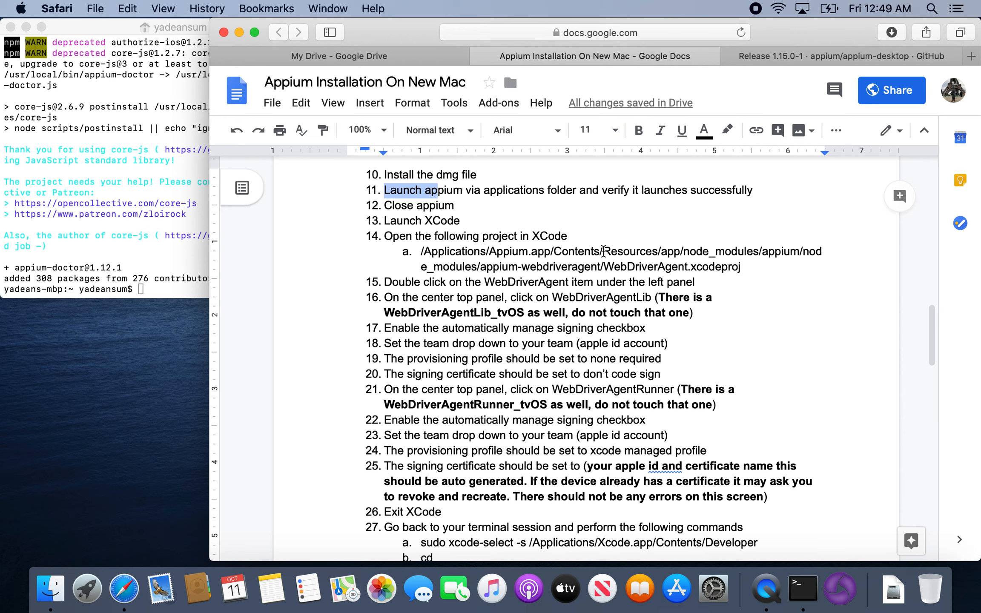
Locate Appium in the Applications folder in Finder and return to the installation document.
click(51, 588)
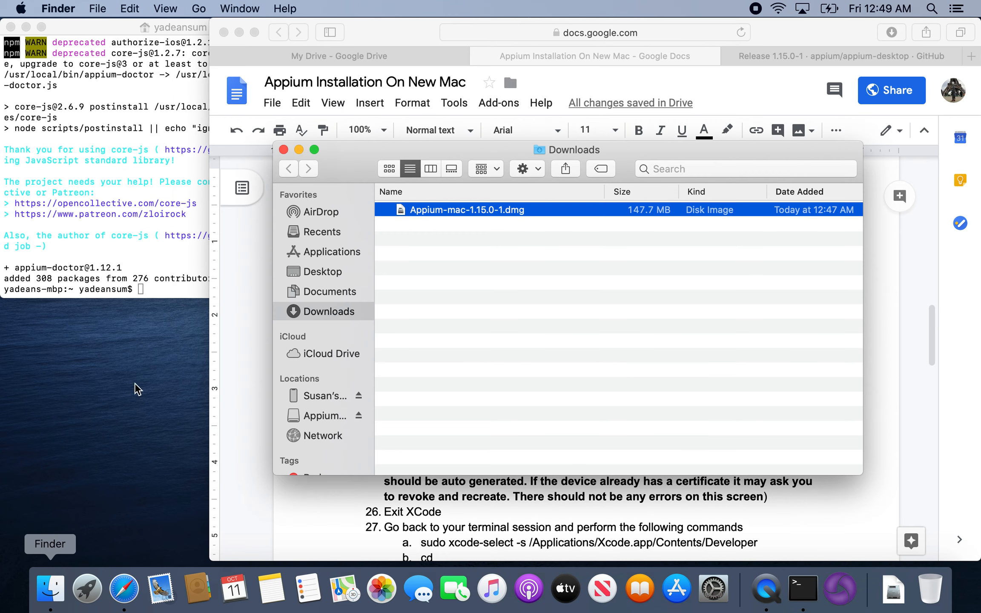
click(344, 250)
click(525, 230)
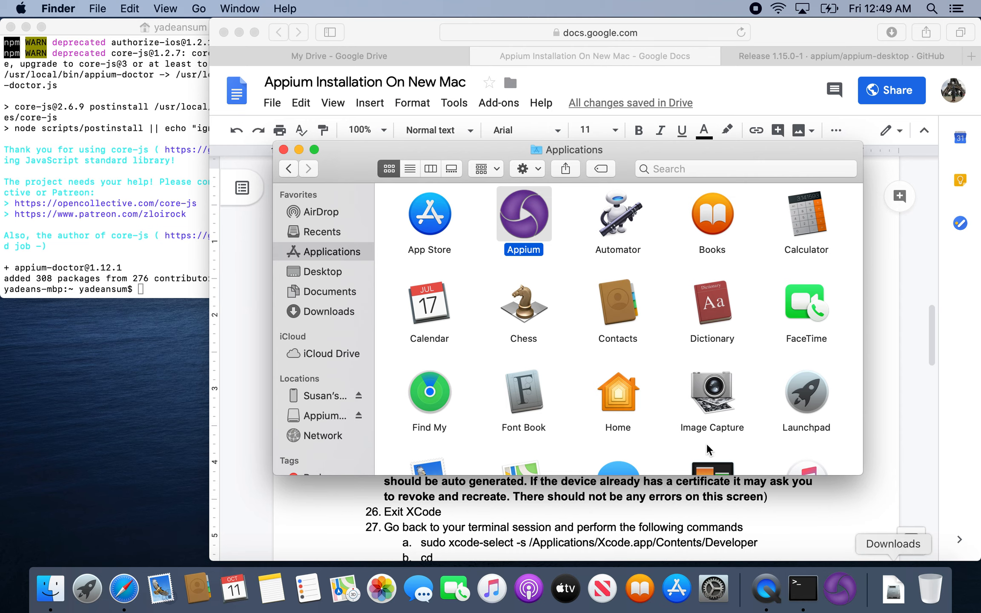
click(251, 294)
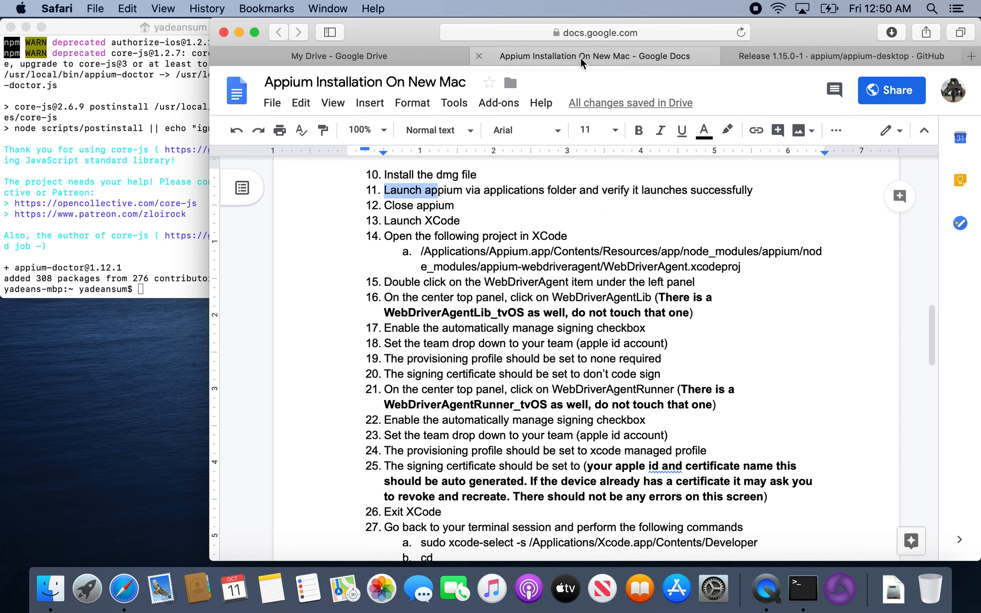
Launch Appium, revealing it in Finder and opening it despite the malicious software warning, and close the Applications window.
click(839, 588)
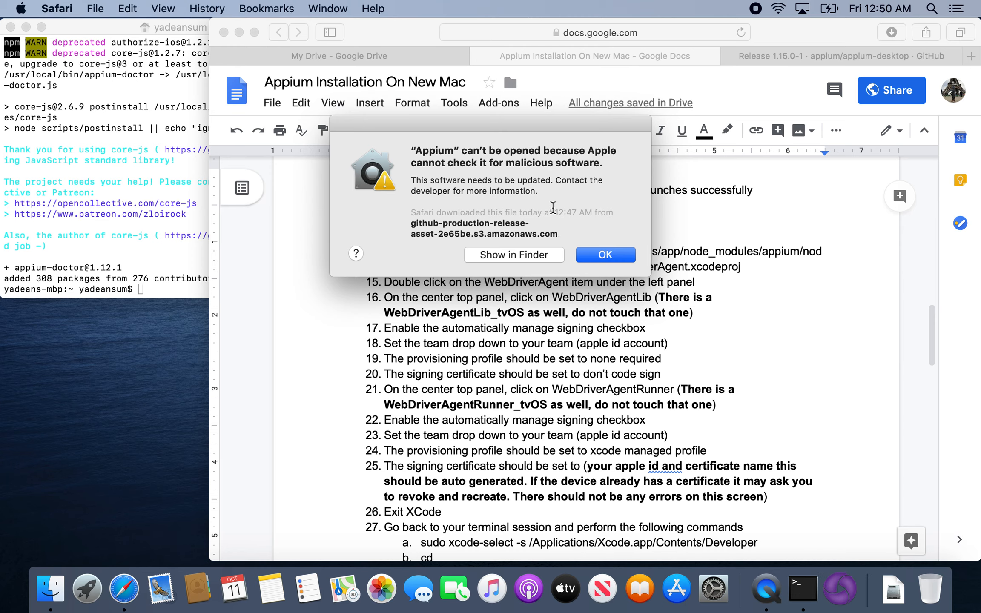
click(527, 257)
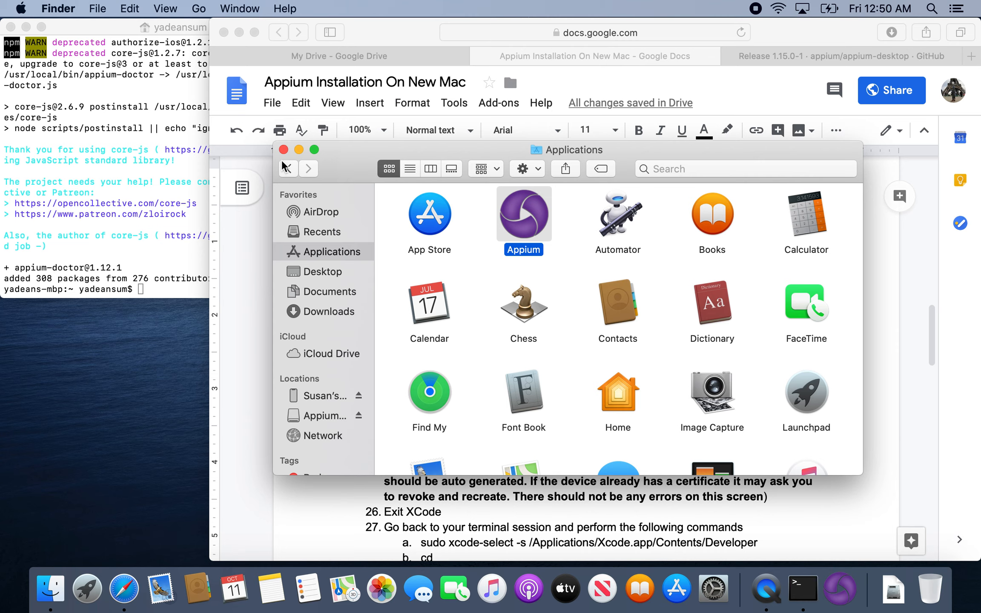
right_click(510, 213)
click(522, 212)
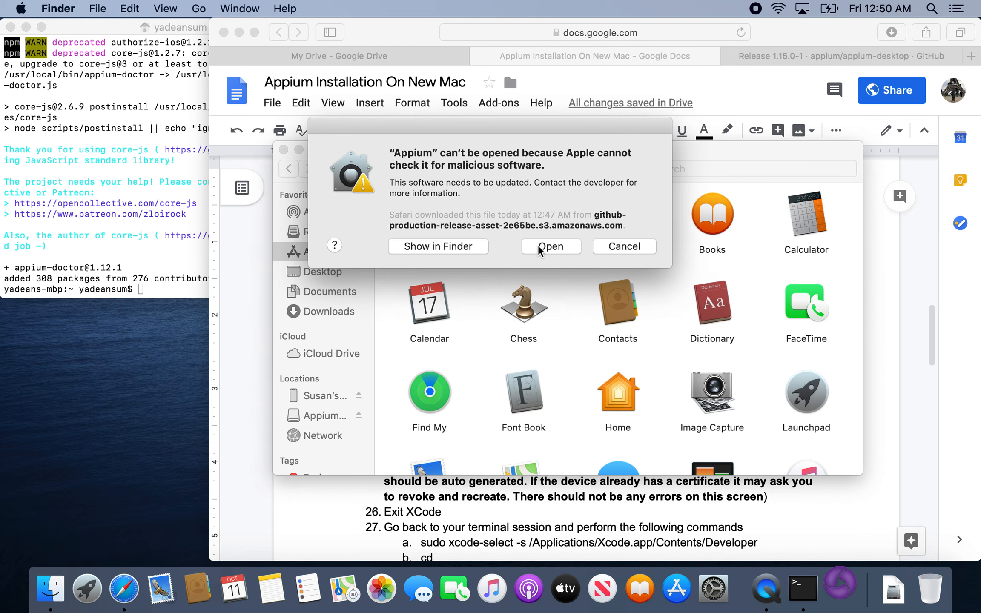
click(543, 247)
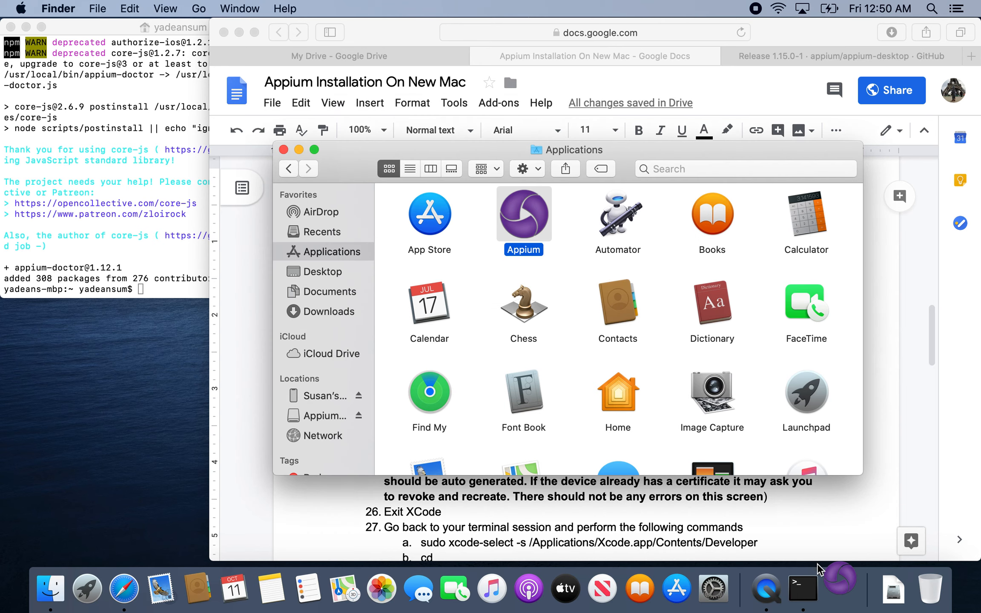
click(836, 578)
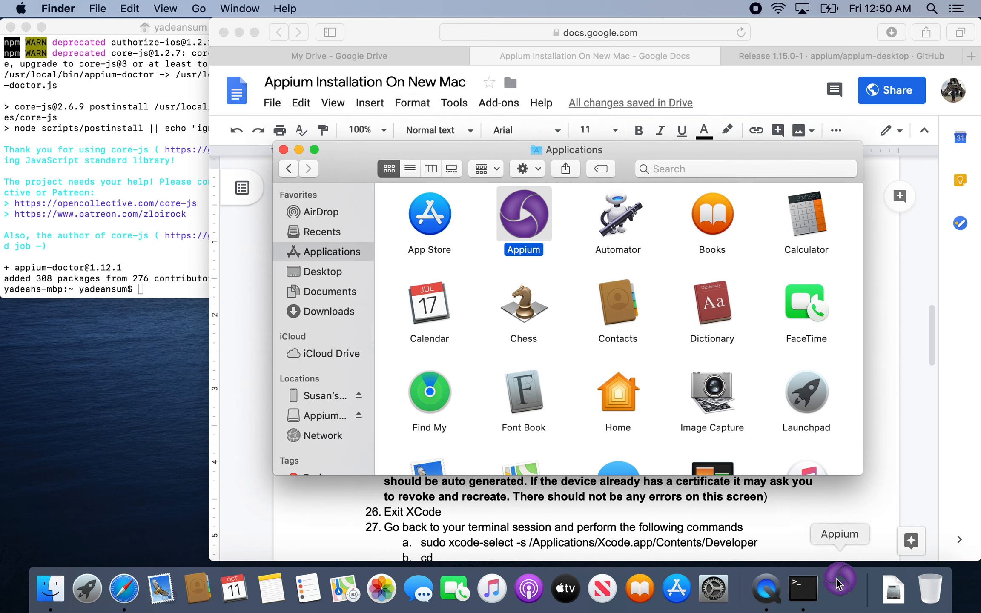
click(284, 149)
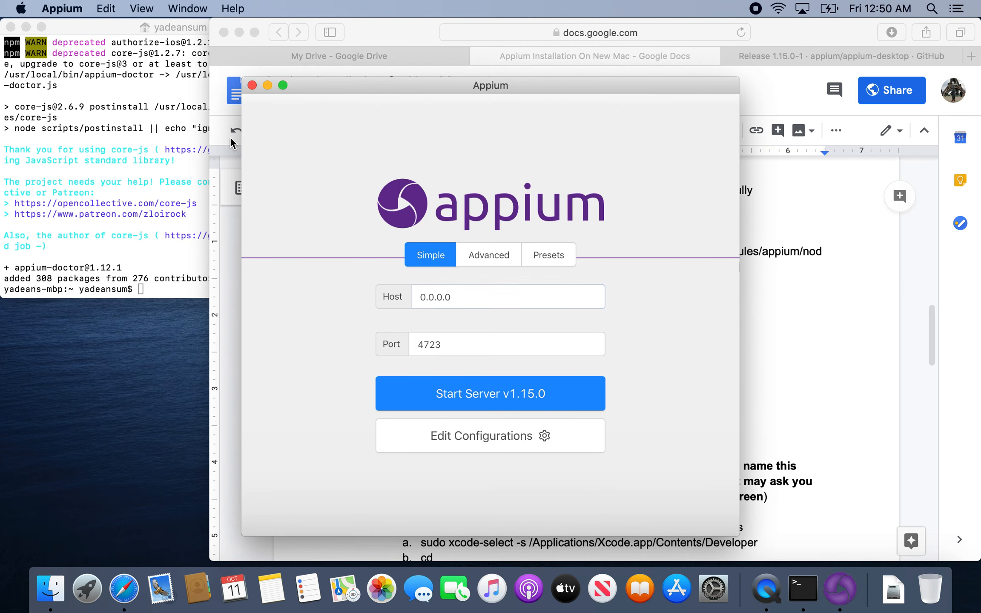
Close the Appium window, bring Appium up once more, and close it again.
click(252, 86)
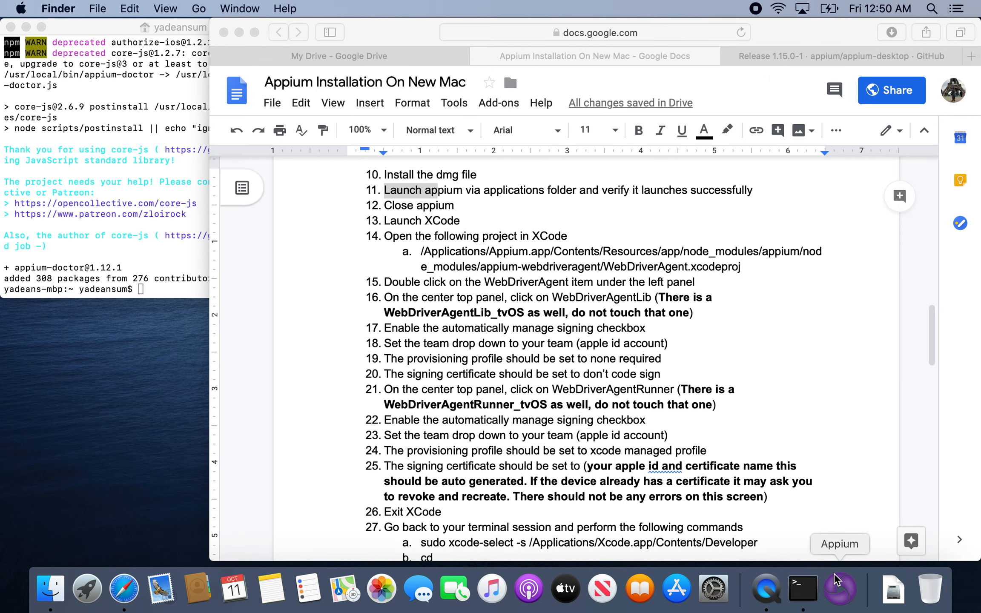
right_click(835, 573)
click(850, 538)
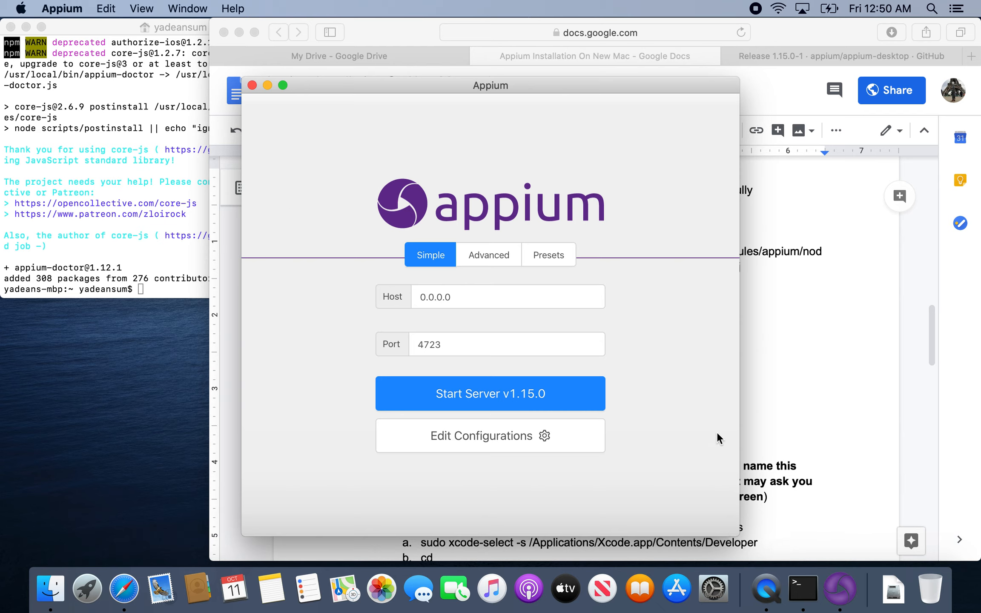
click(251, 85)
Move Appium-mac-1.15.0-1.dmg from Finder's Recents to the Trash and put the Finder window away.
click(50, 588)
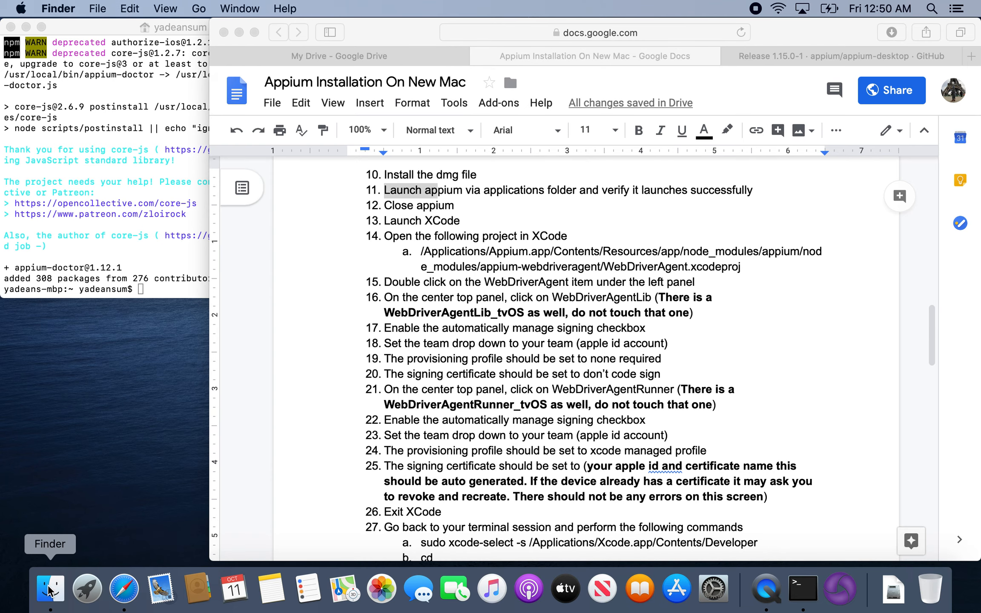
click(352, 147)
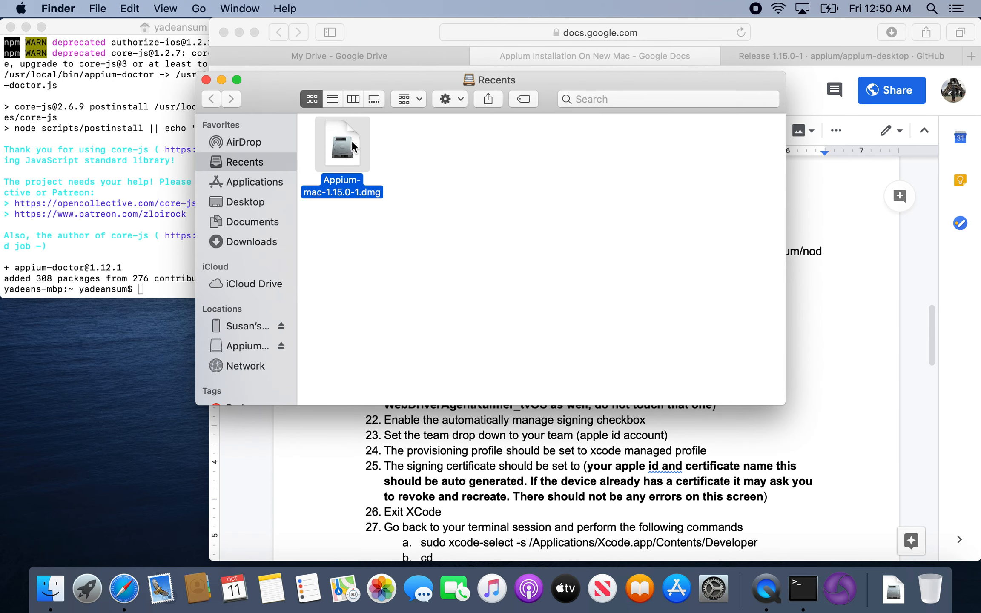
key(super+BackSpace)
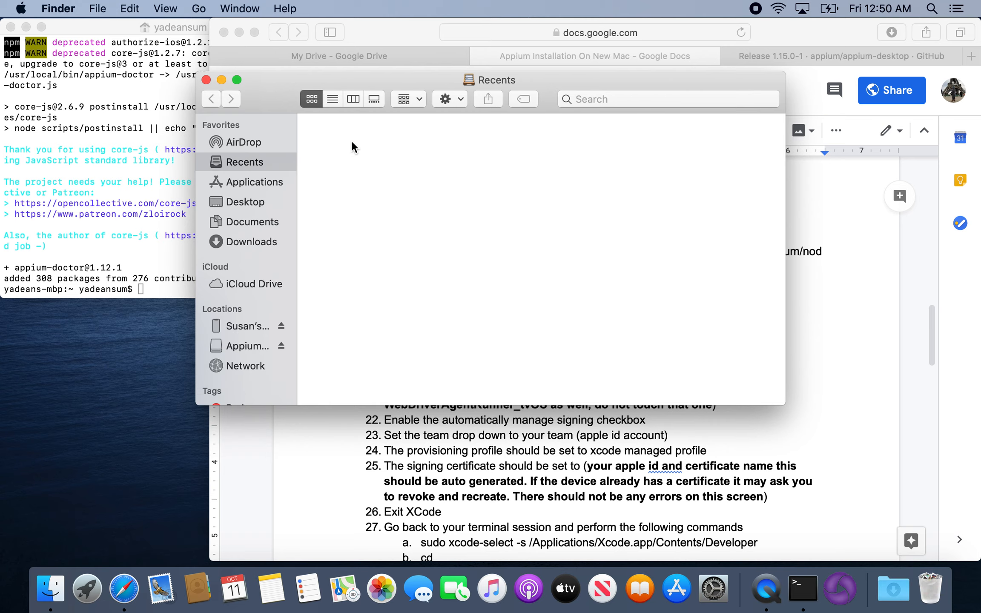
click(220, 81)
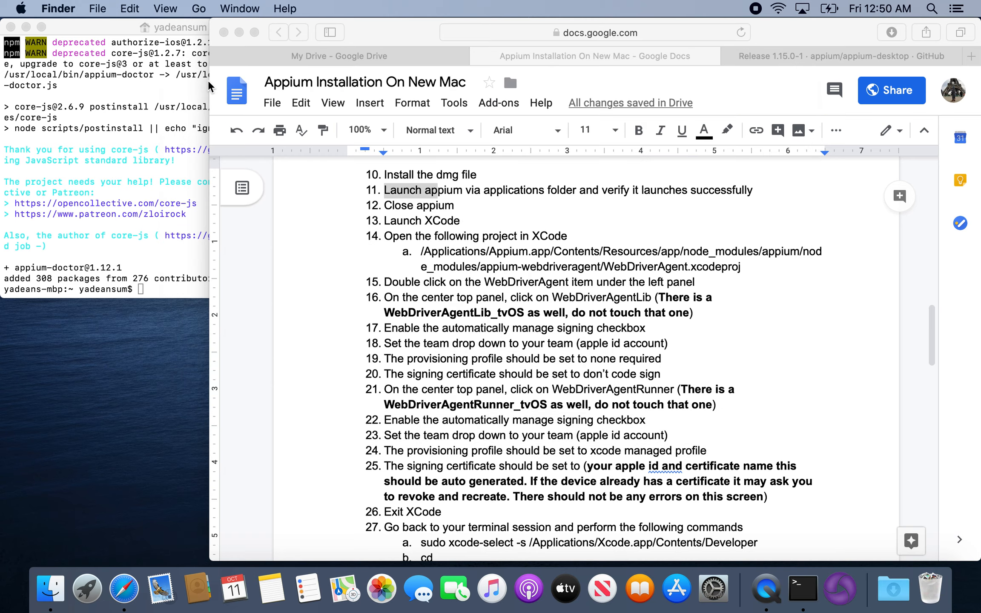
Minimize the browser, preview the mounted Appium 1.15.0-1 disk image on the desktop, and eject it.
click(239, 31)
click(942, 61)
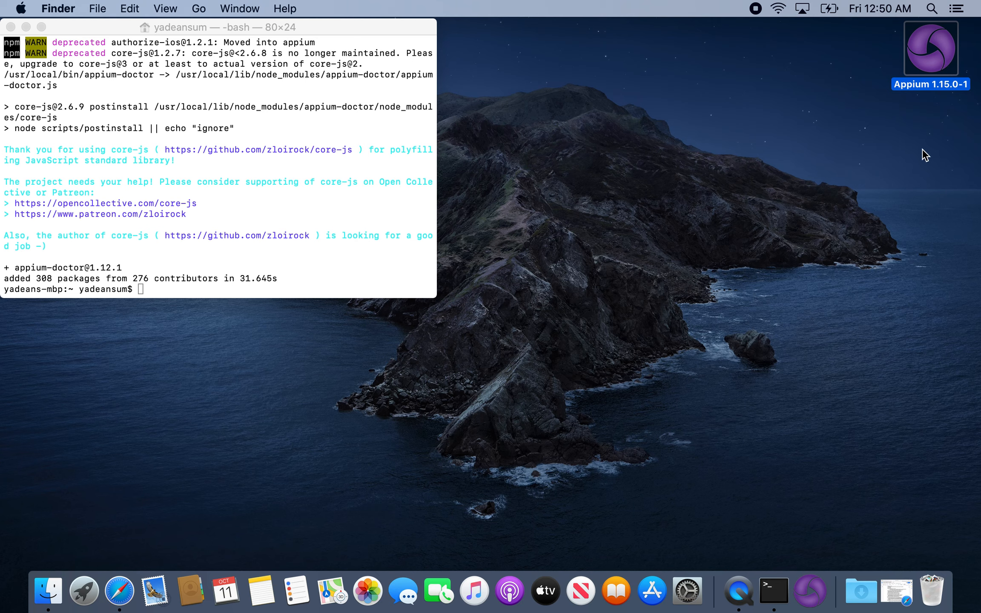
double_click(928, 83)
key(space)
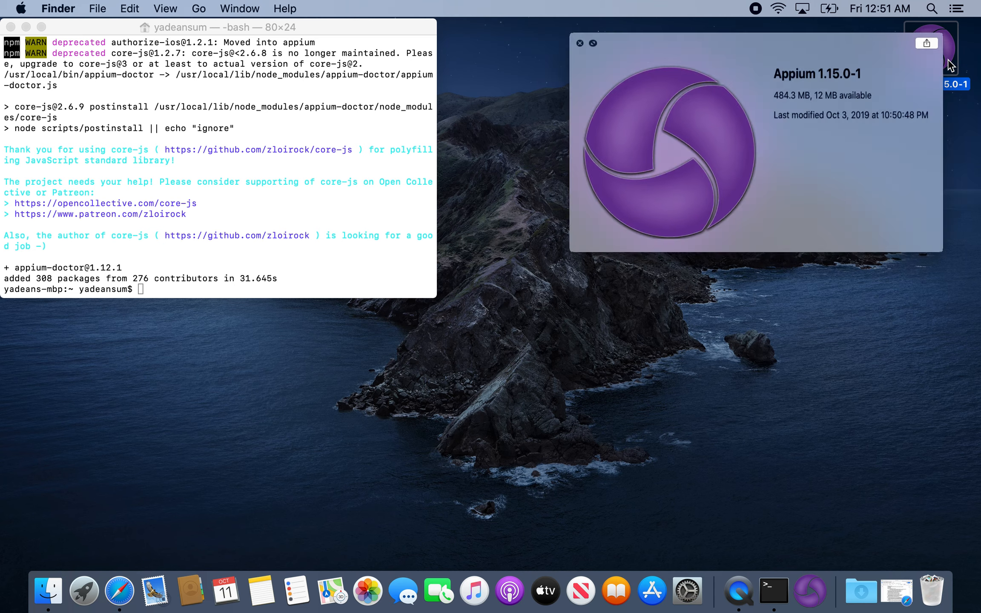
click(522, 44)
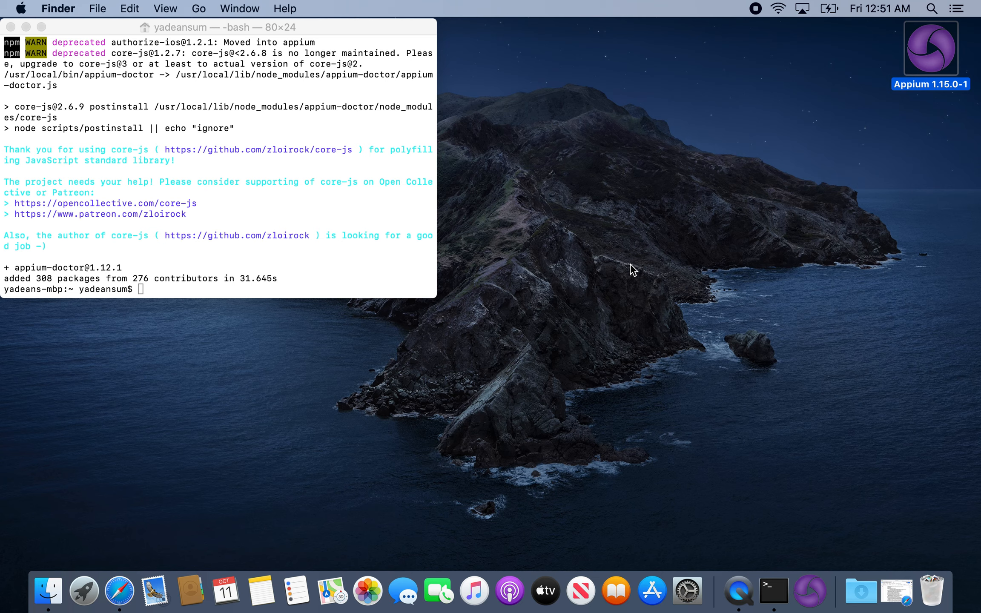
key(super+e)
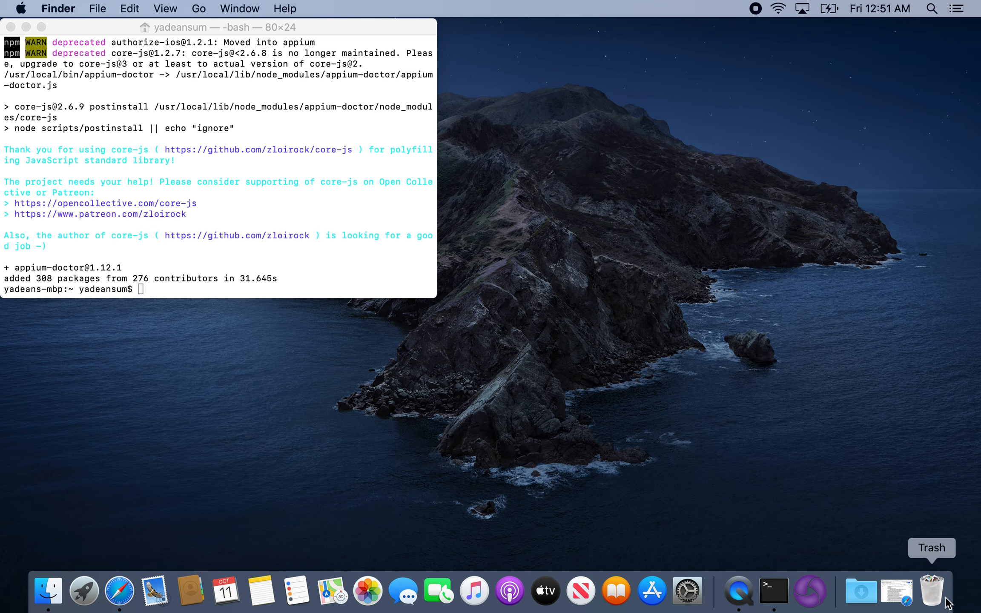
Empty the Trash and bring the Appium installation document back up.
right_click(933, 592)
click(932, 543)
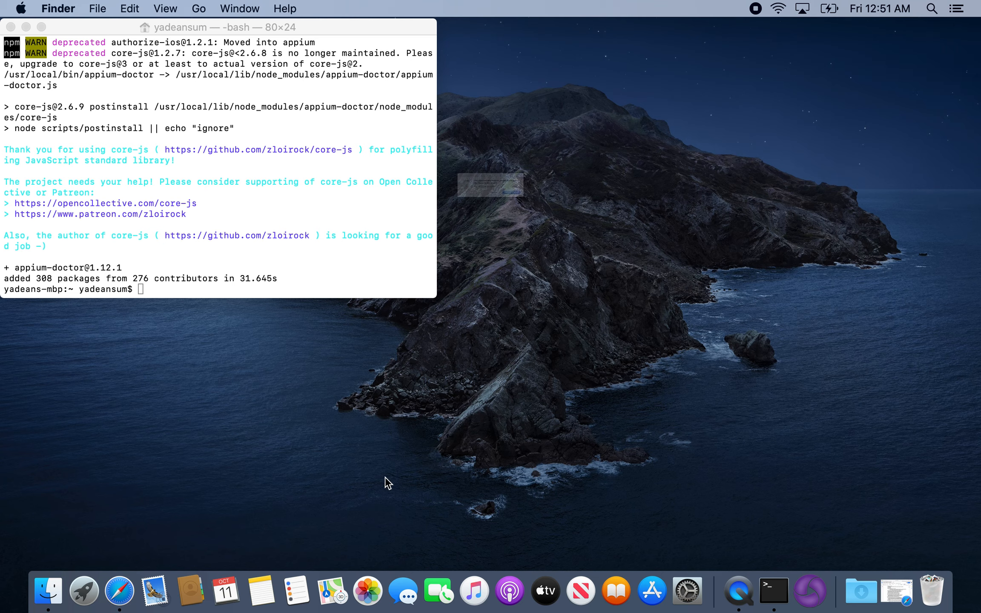
click(592, 221)
click(896, 591)
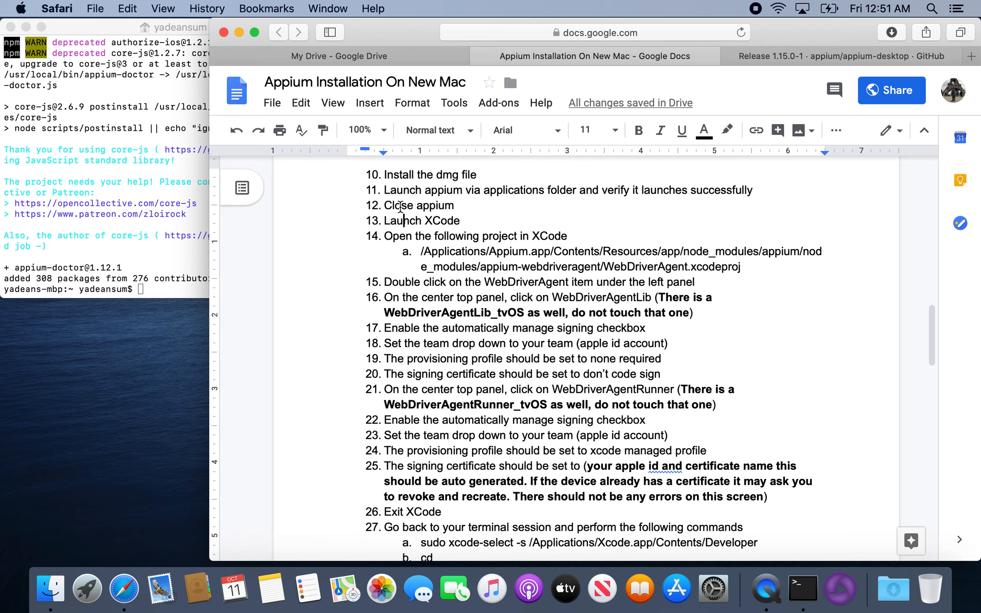
Launch Xcode and select the full WebDriverAgent.xcodeproj path under instruction 14 of the document.
click(88, 581)
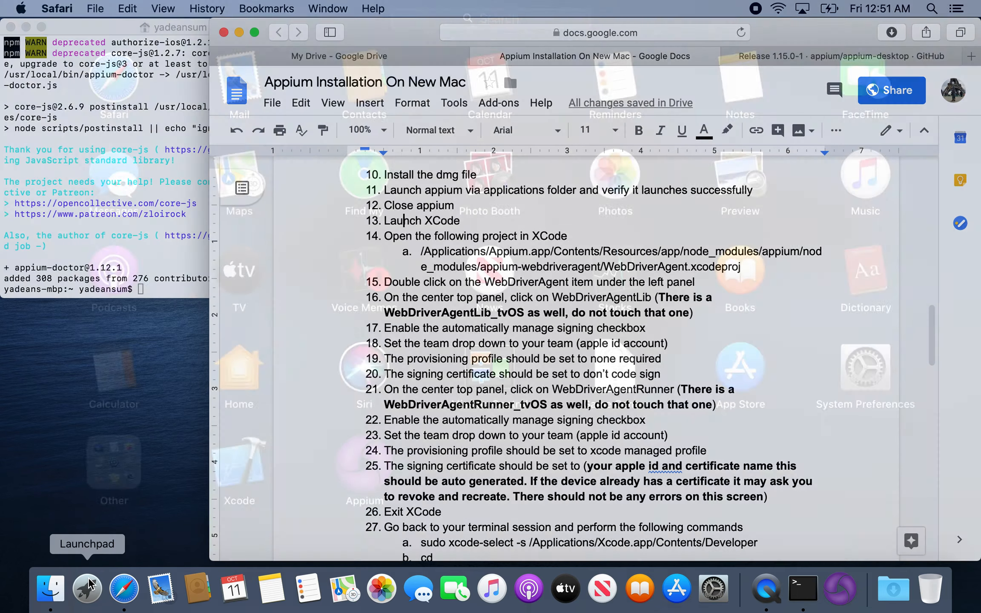
click(268, 466)
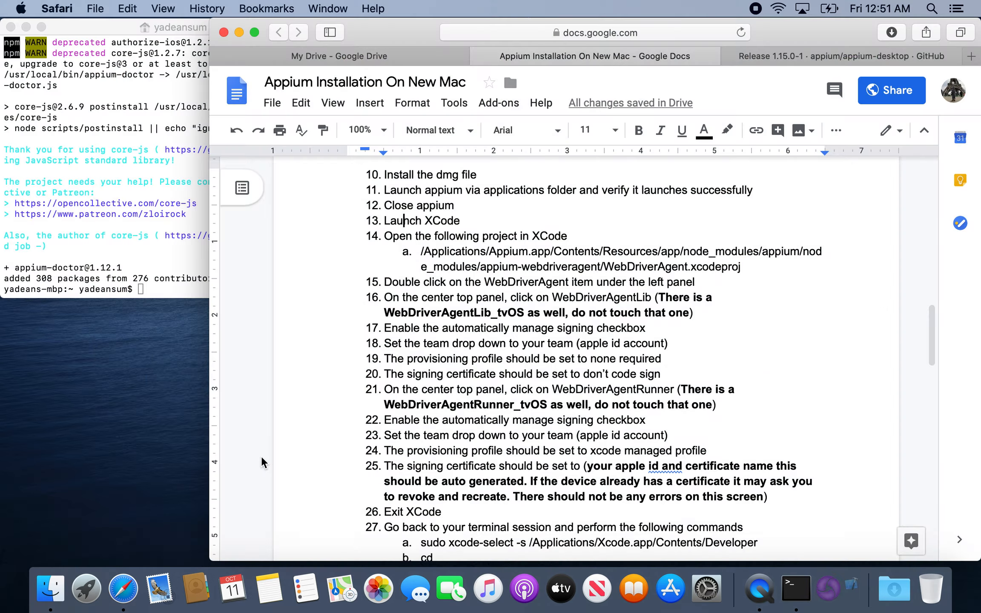
click(744, 255)
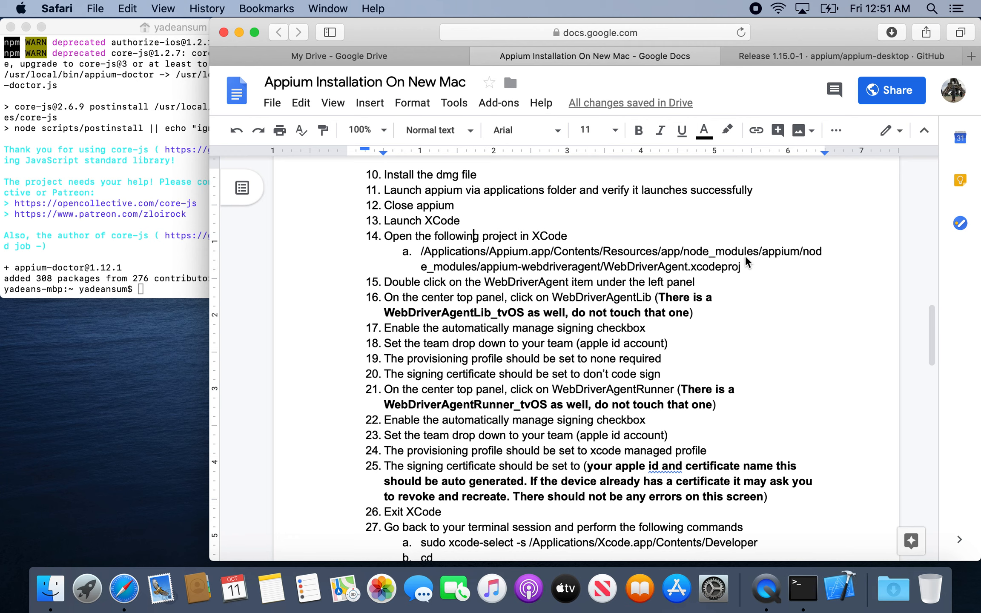
drag(740, 267, 416, 252)
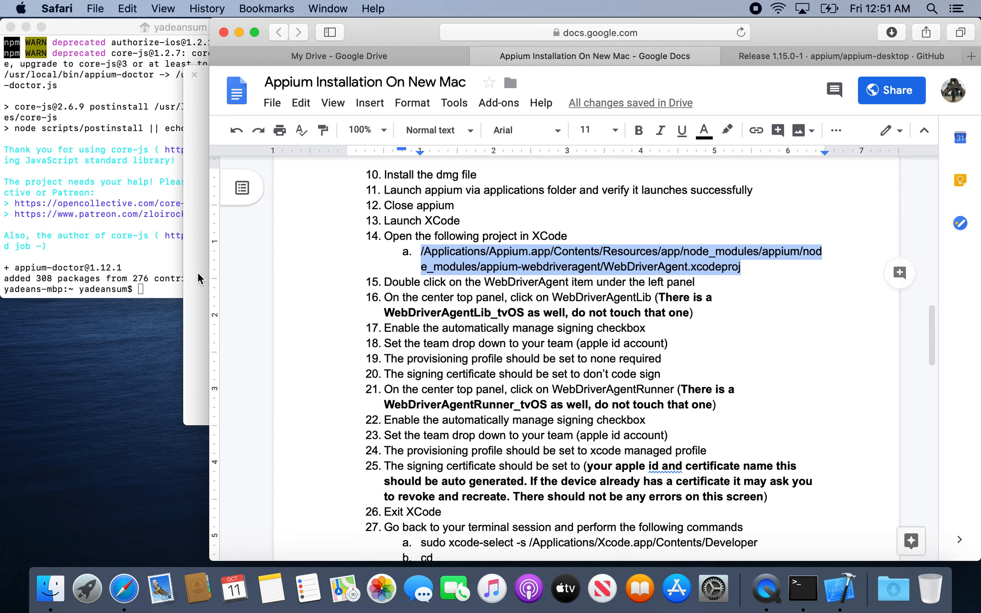
Dismiss the Xcode welcome window, open WebDriverAgent.xcodeproj from the Appium app's appium-webdriveragent folder, and show the WebDriverAgent project settings.
click(194, 75)
click(100, 9)
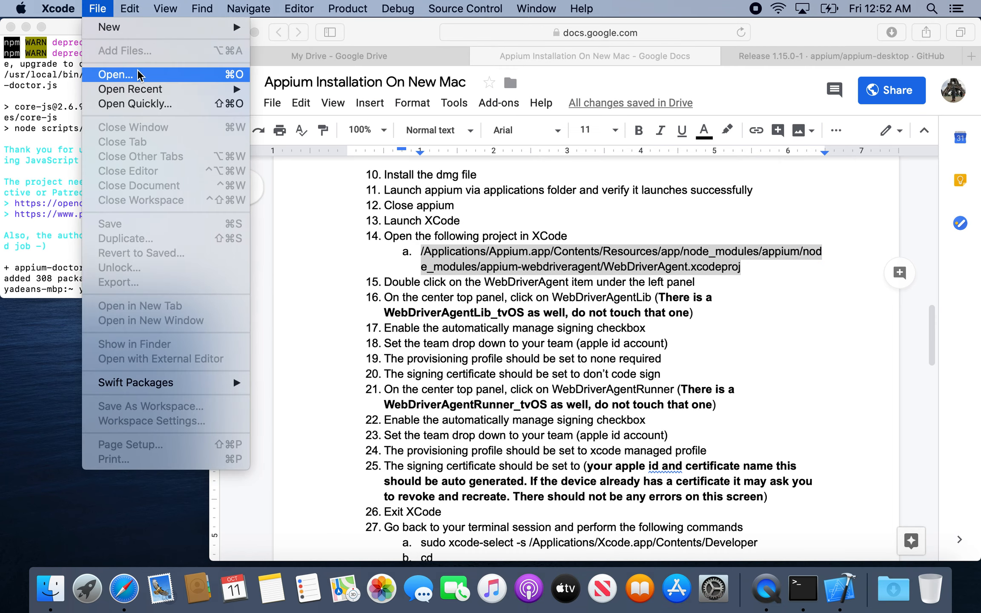
click(116, 74)
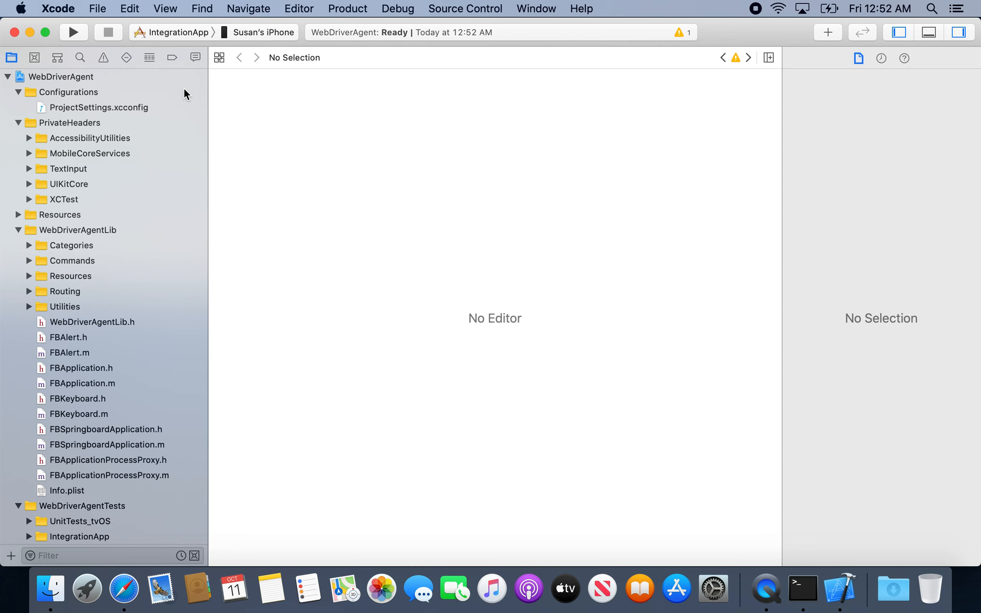
click(87, 77)
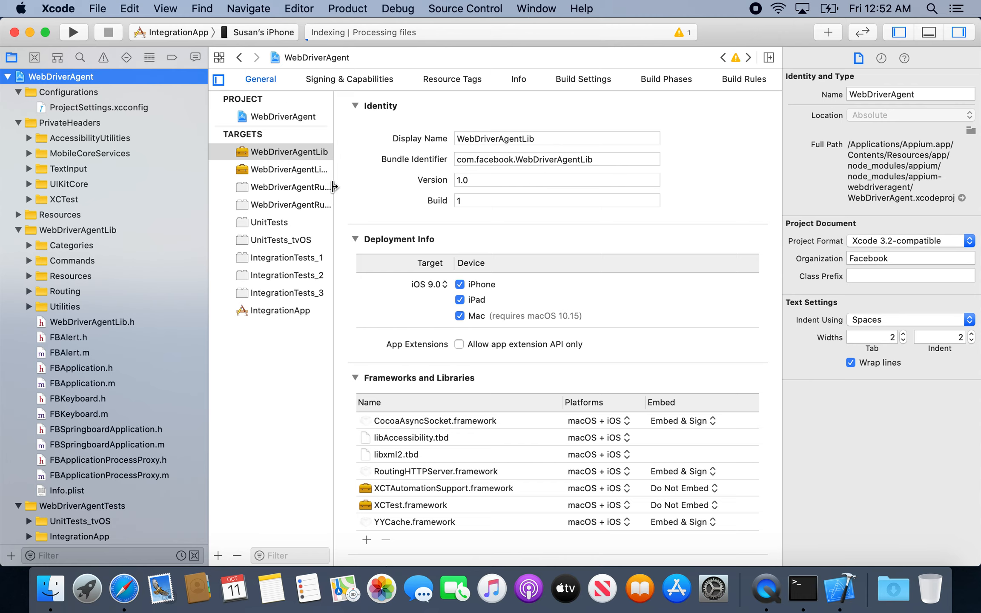
Widen the target list and look at the WebDriverAgentLib_tvOS and WebDriverAgentRunner_tvOS targets without changing them.
drag(334, 186, 396, 186)
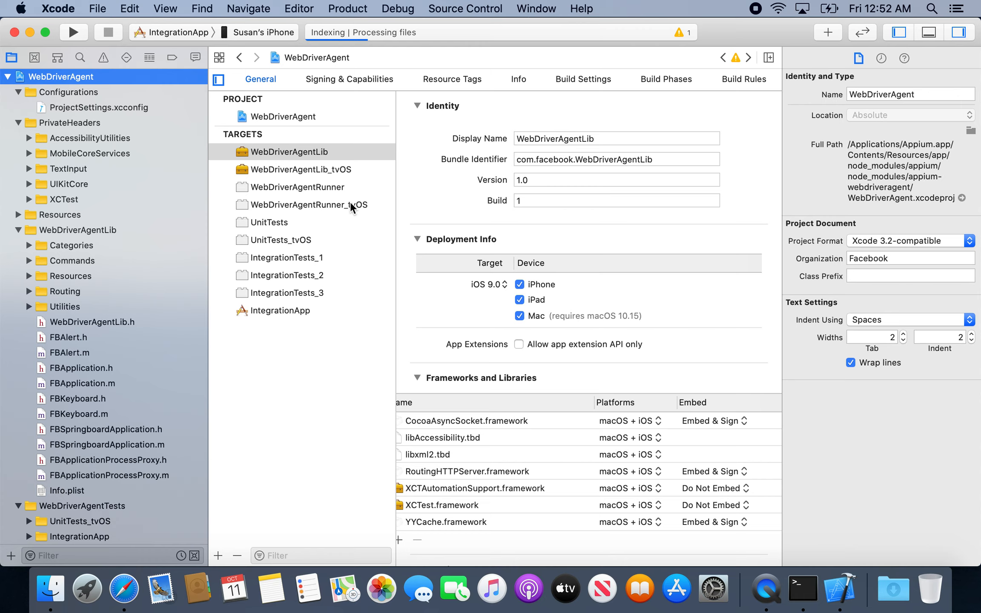
click(335, 169)
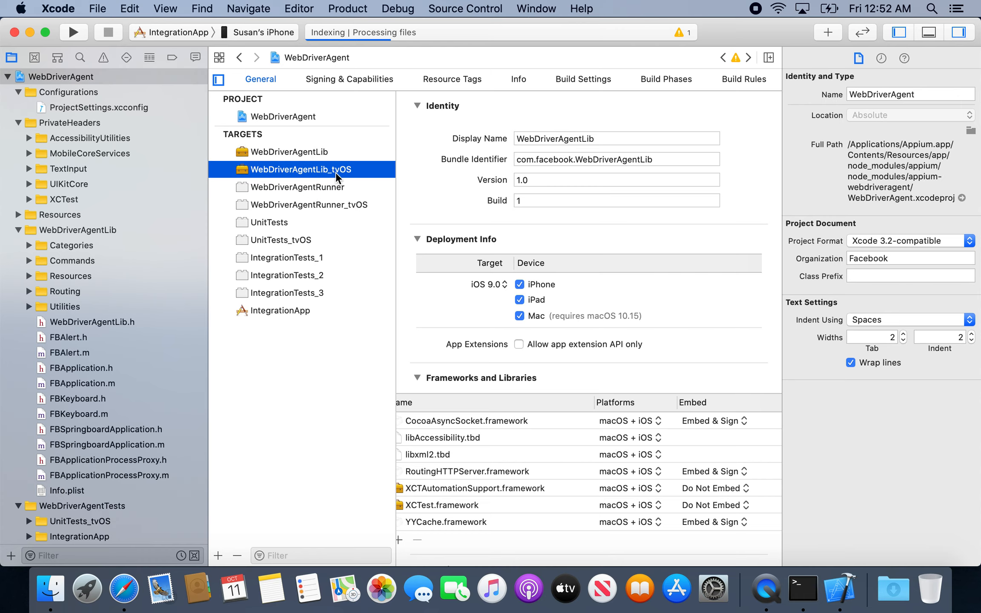
click(342, 205)
click(336, 169)
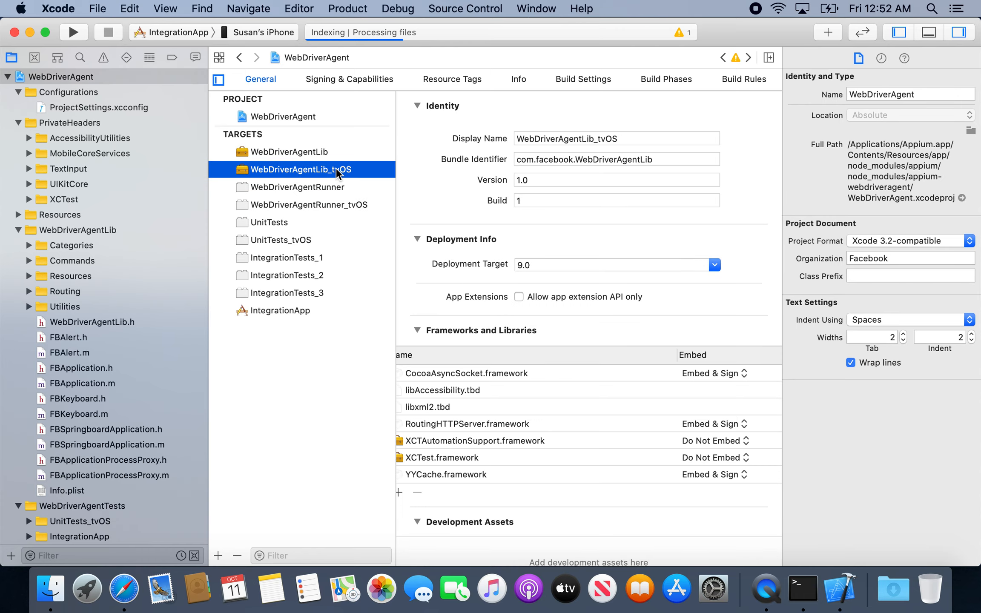
click(341, 205)
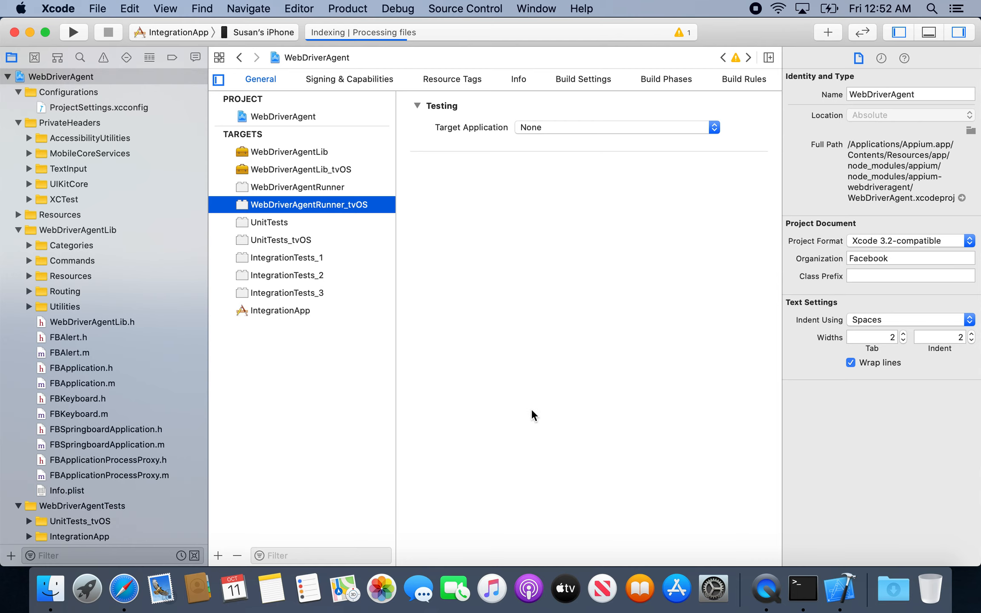
Set the signing team of the WebDriverAgentLib target to the personal Apple ID team.
click(303, 152)
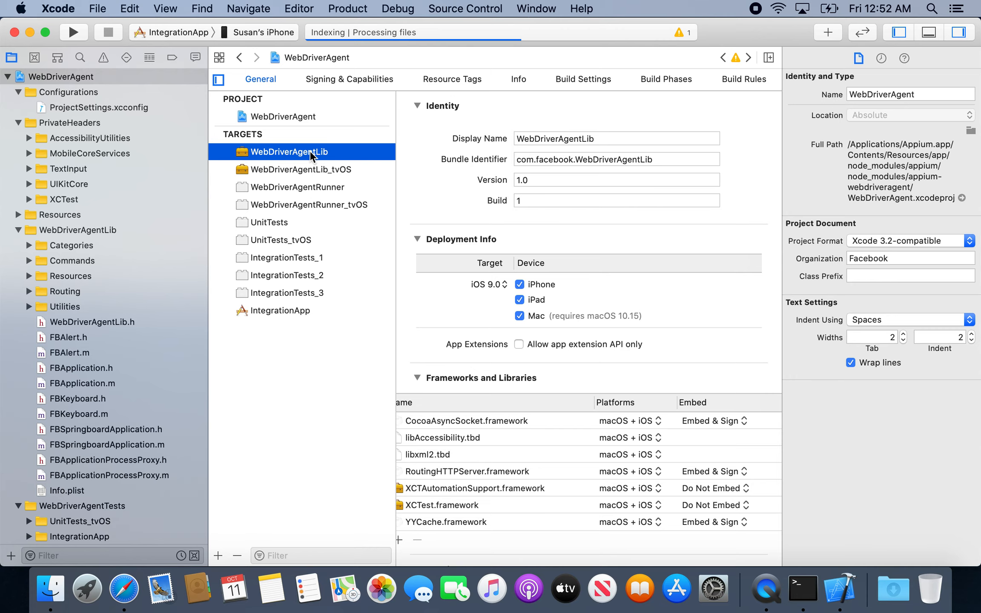
click(339, 82)
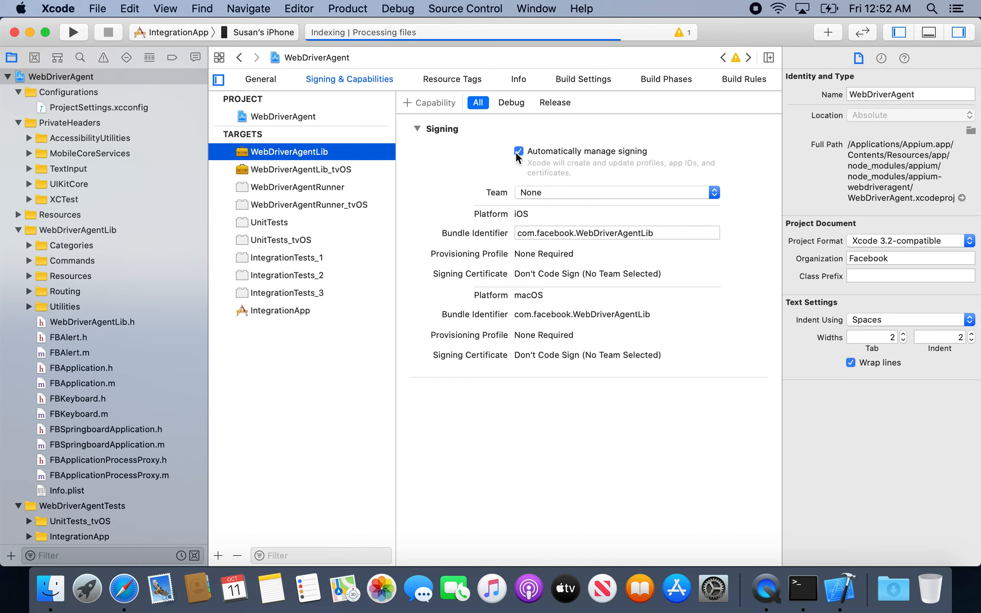
click(541, 194)
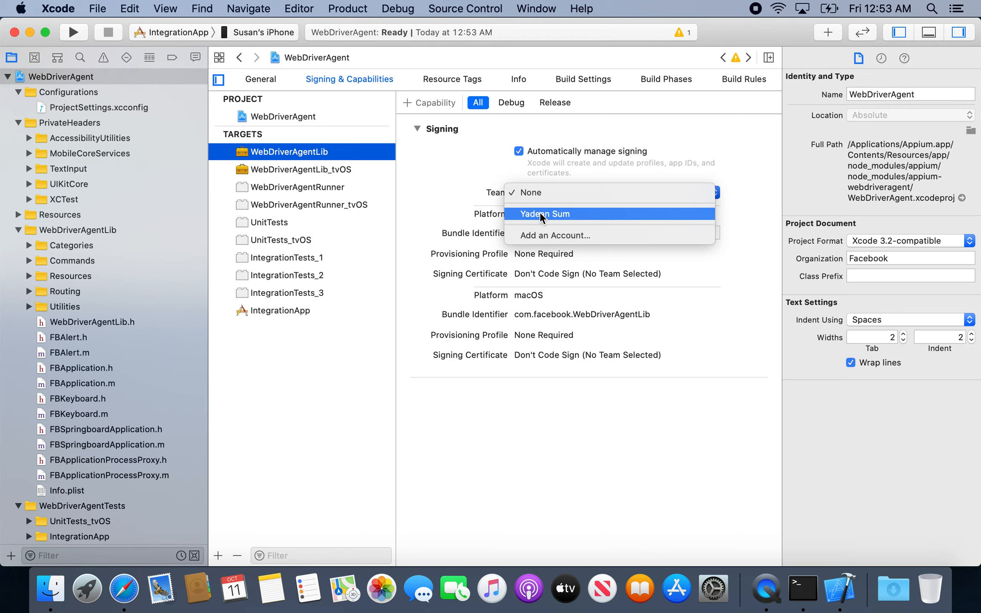
click(540, 213)
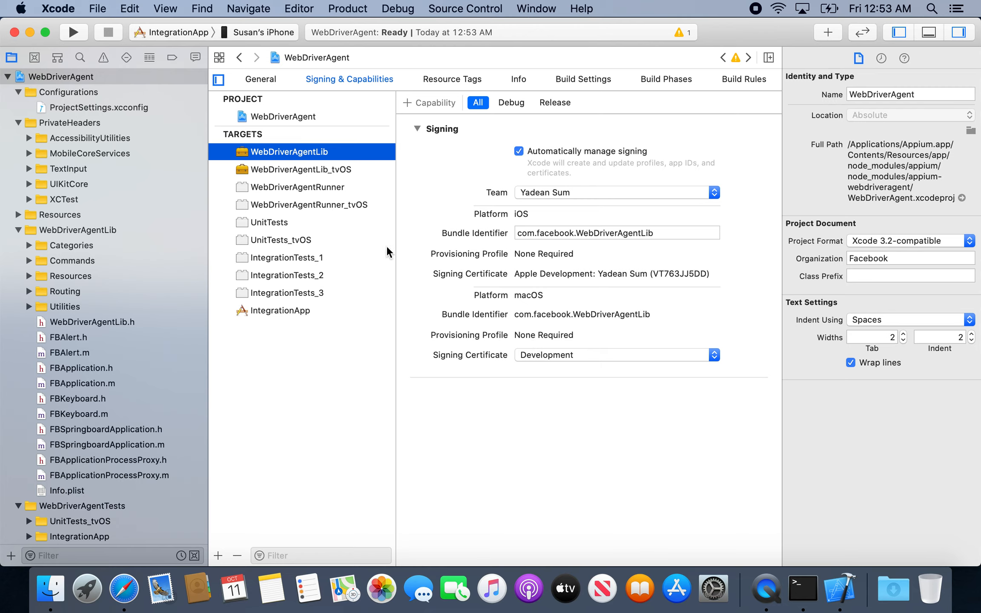
Assign the personal team to the WebDriverAgentRunner target, register the connected iPhone, and recheck the signing settings of both targets.
click(322, 187)
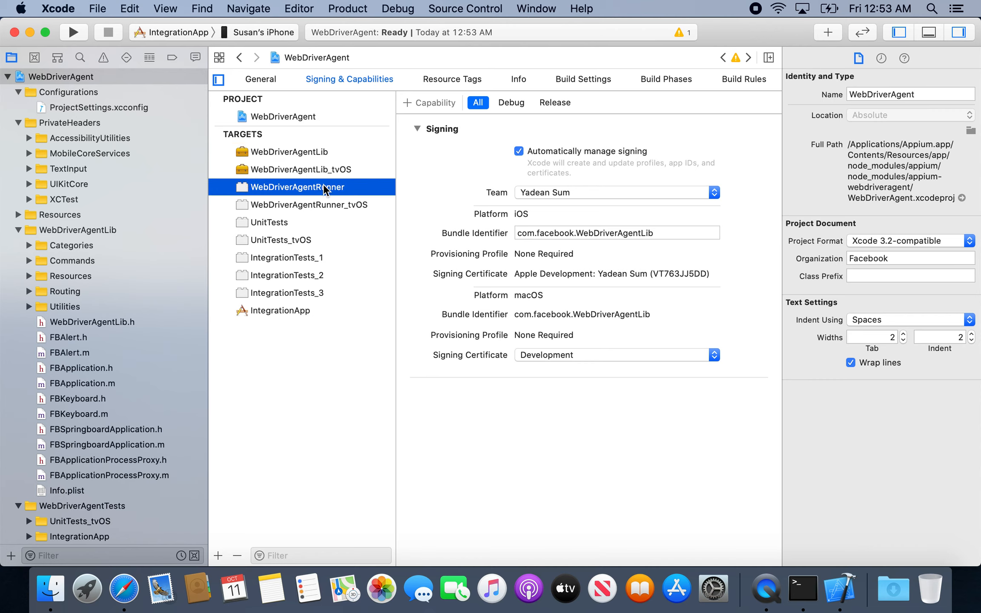
click(542, 197)
click(545, 213)
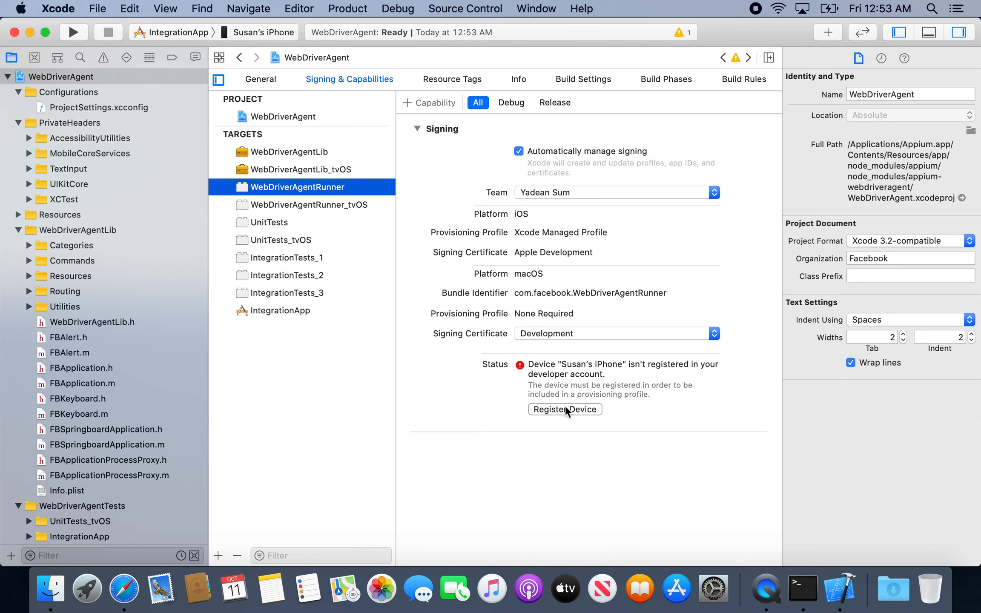
click(558, 409)
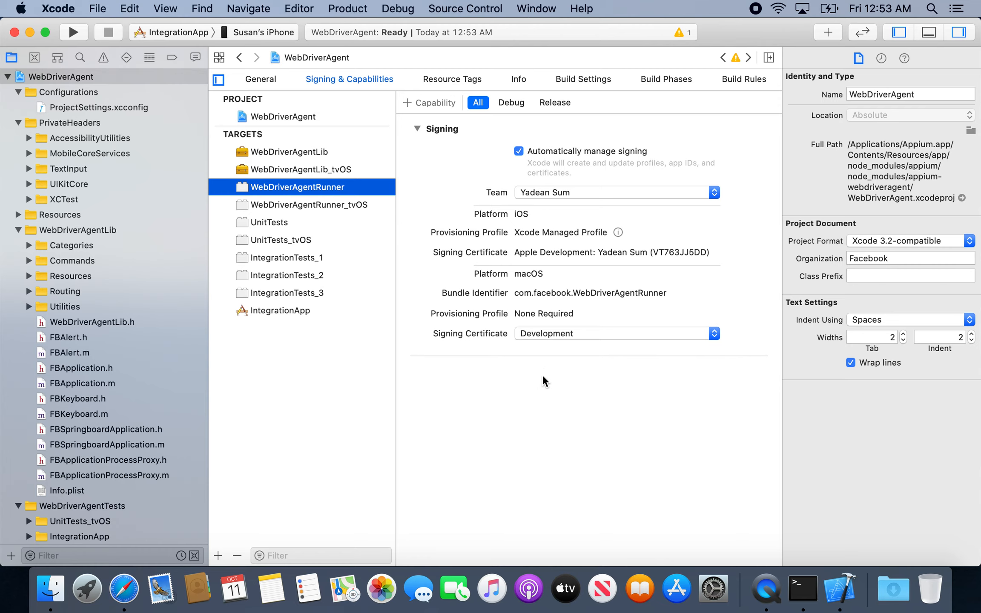
click(325, 155)
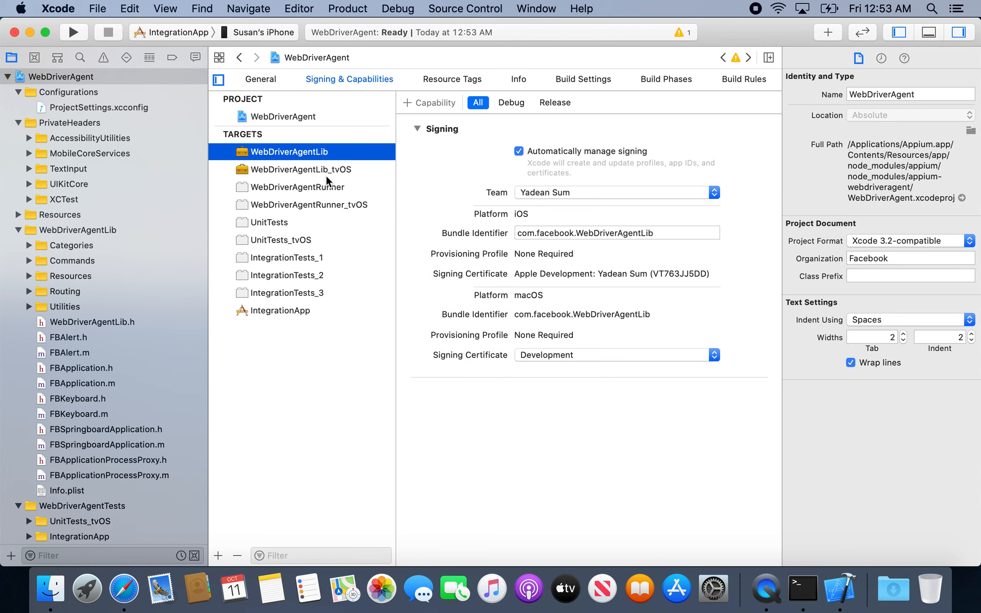
click(321, 188)
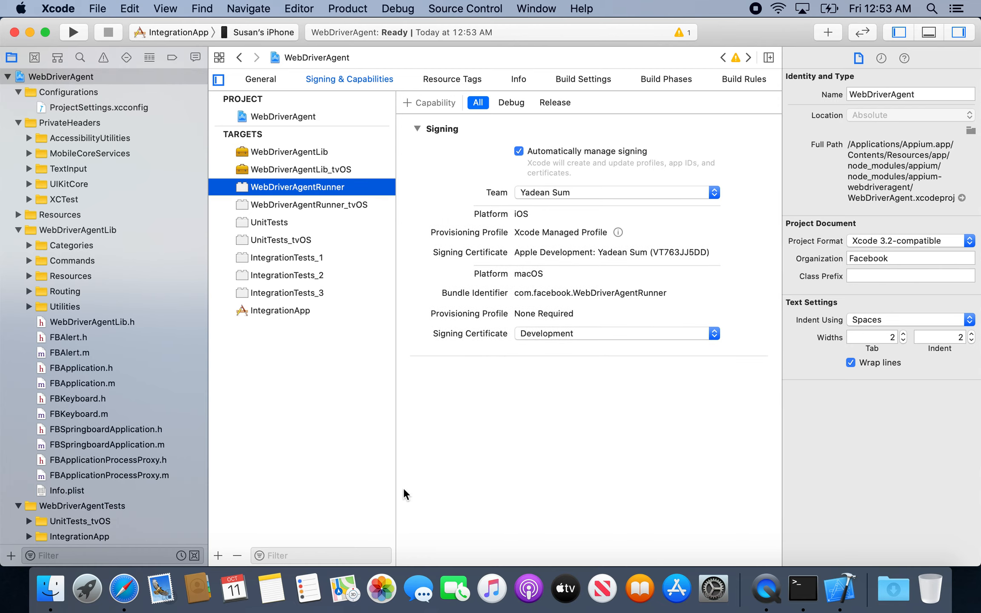
Return to the installation document in Safari and review instructions 15 to 25 on WebDriverAgent signing.
click(124, 589)
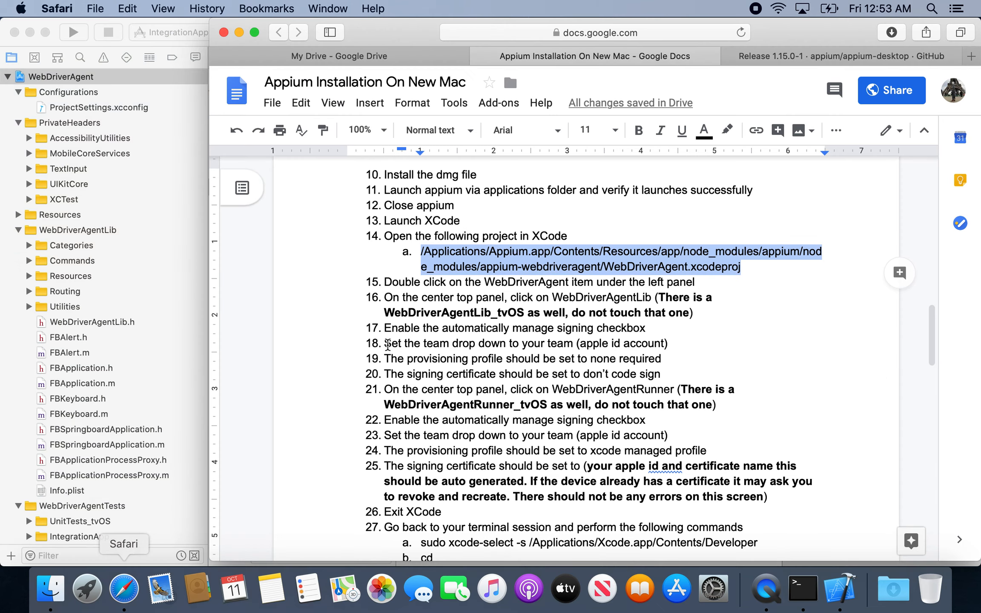
click(496, 294)
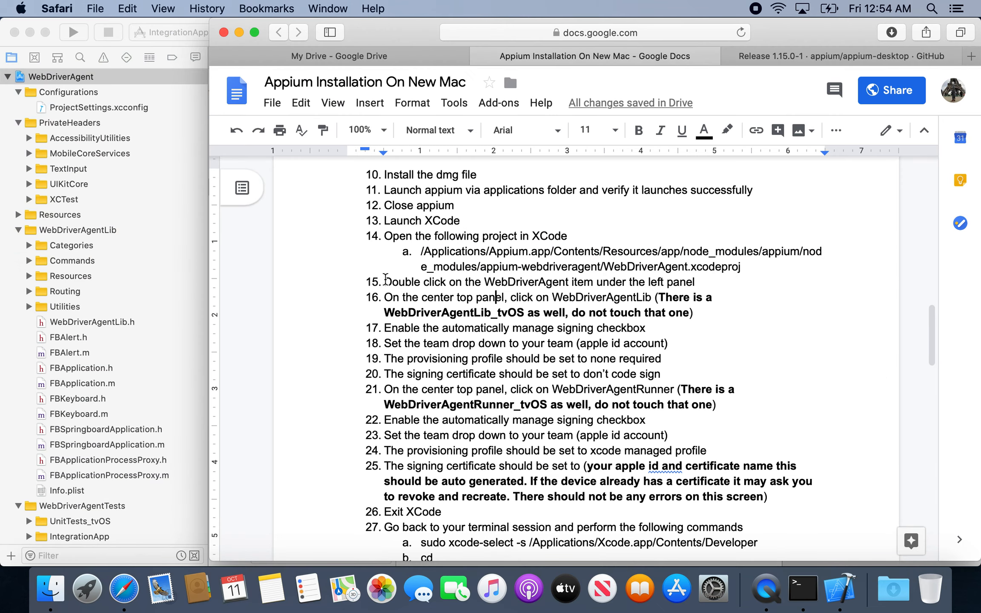
drag(384, 281, 807, 497)
scroll(582, 339, down, 10)
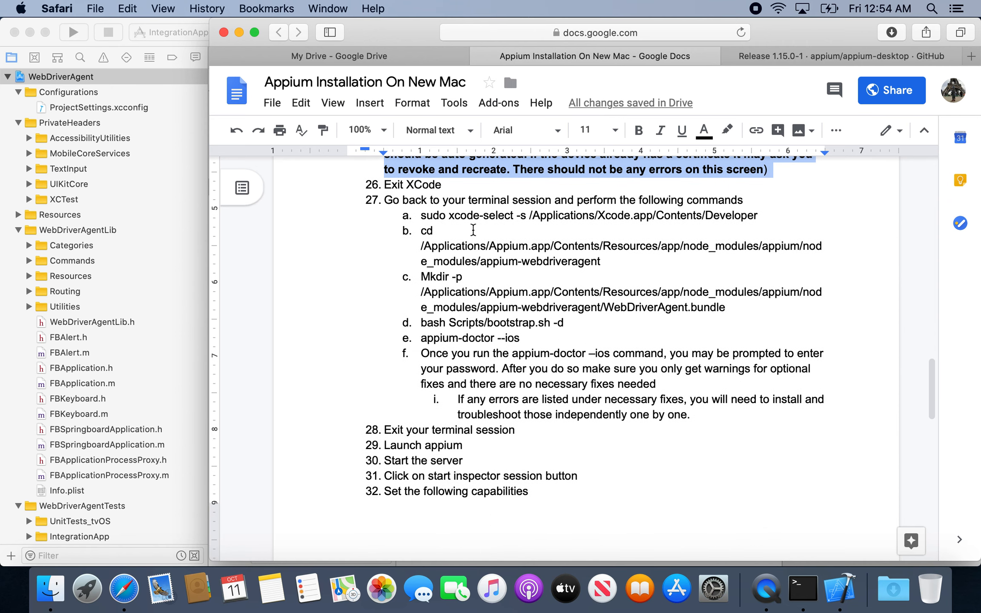
Highlight the Exit XCode instruction in the document and close the WebDriverAgent project window.
click(451, 182)
drag(383, 184, 453, 184)
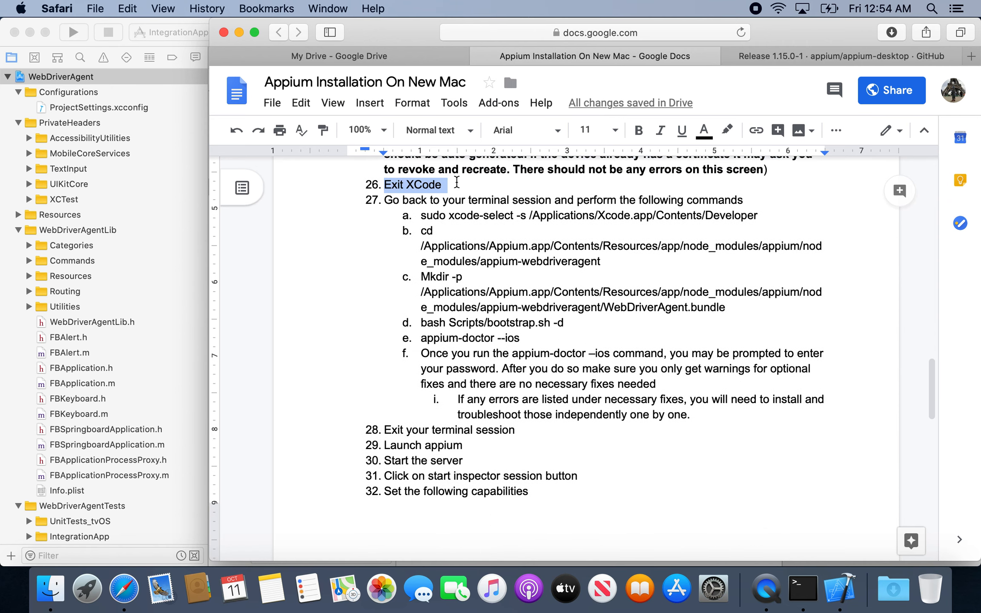
click(54, 29)
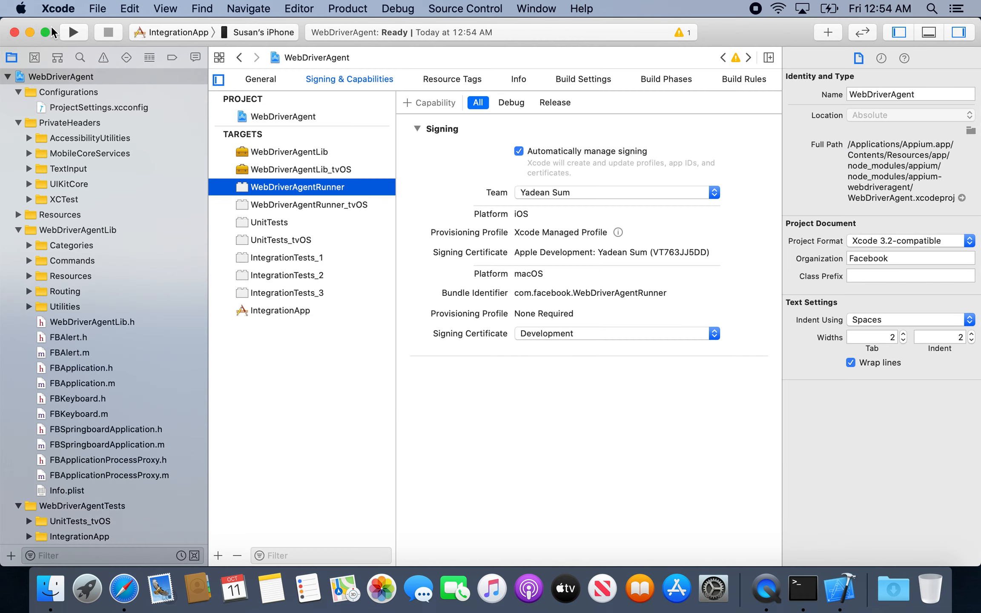
click(14, 32)
Copy the xcode-select command from the document, run `sudo xcode-select -s /Applications/Xcode.app/Contents/Developer` in Terminal, and enter the account password.
click(497, 261)
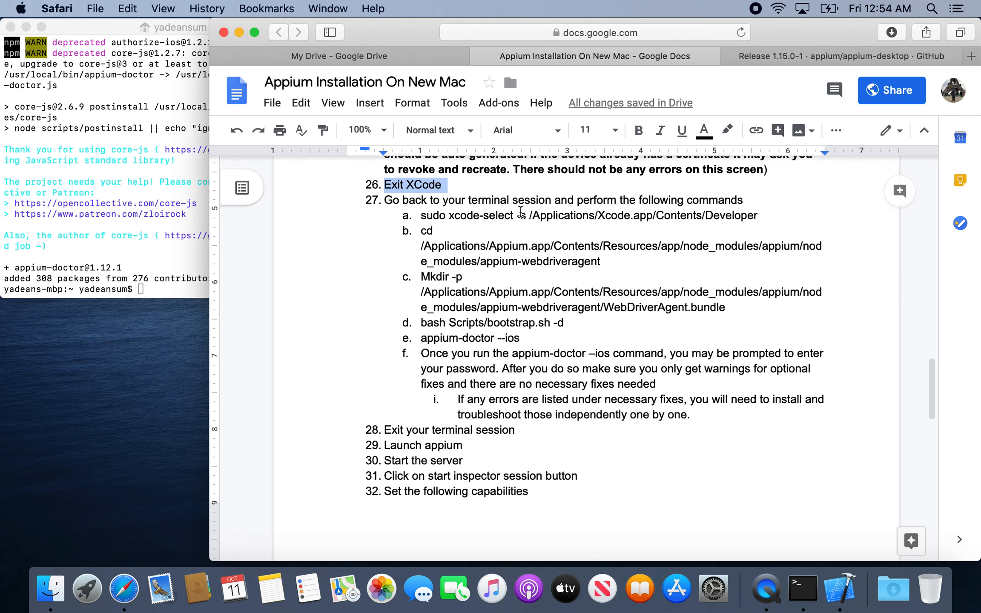
click(415, 200)
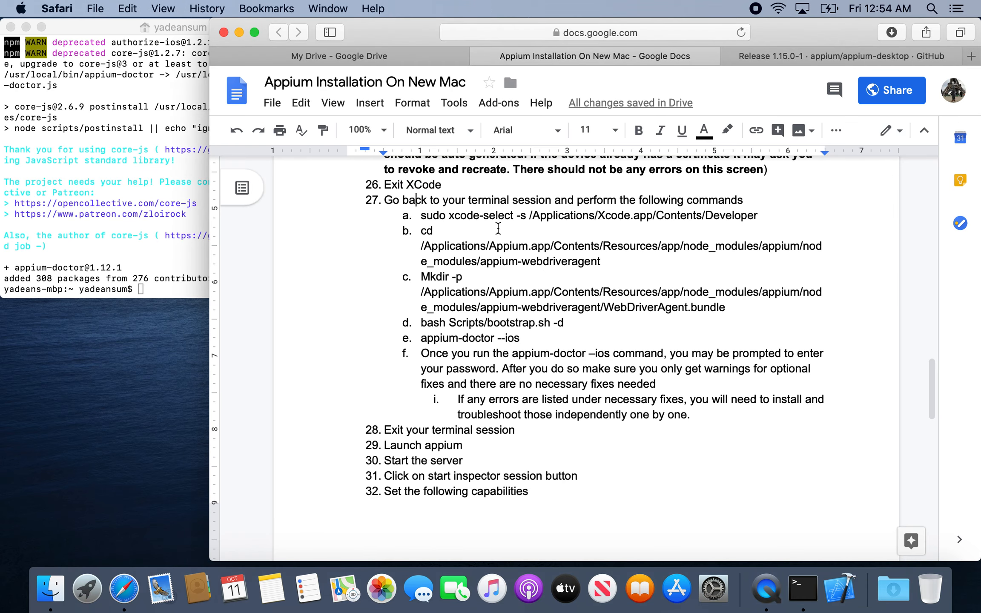
drag(764, 219, 422, 219)
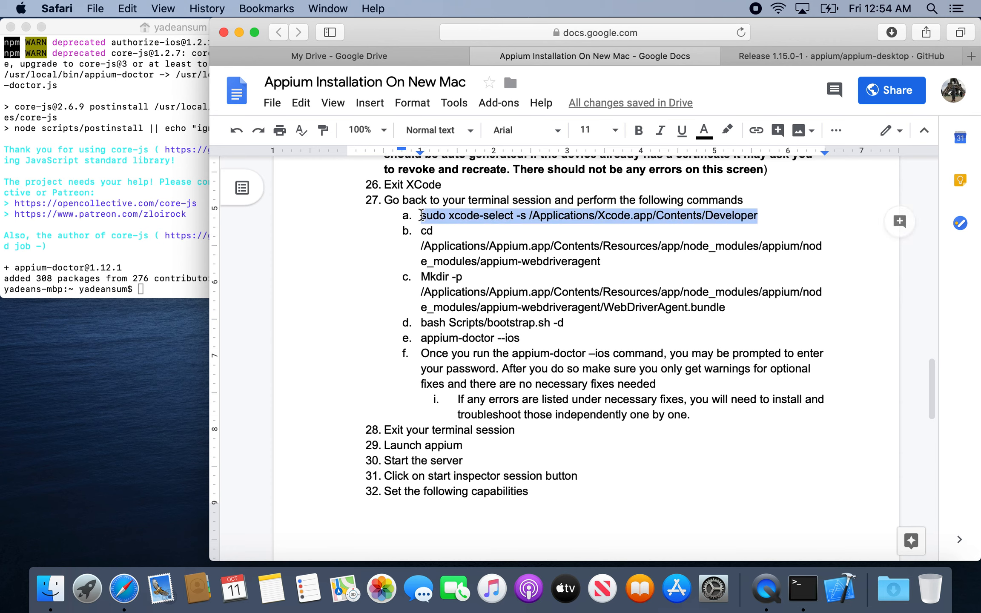
key(super+c)
click(137, 203)
key(super+v)
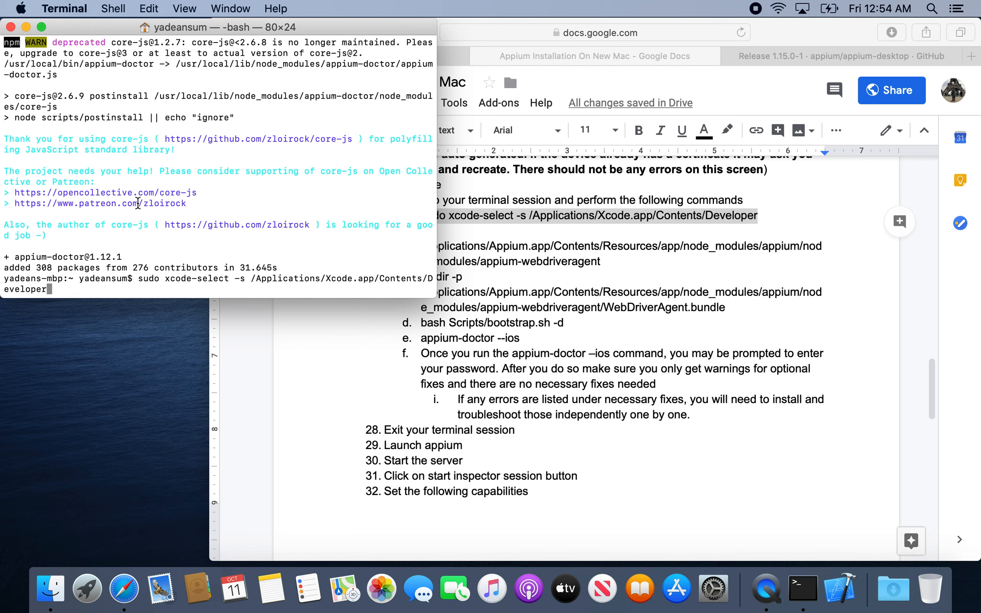
key(Return)
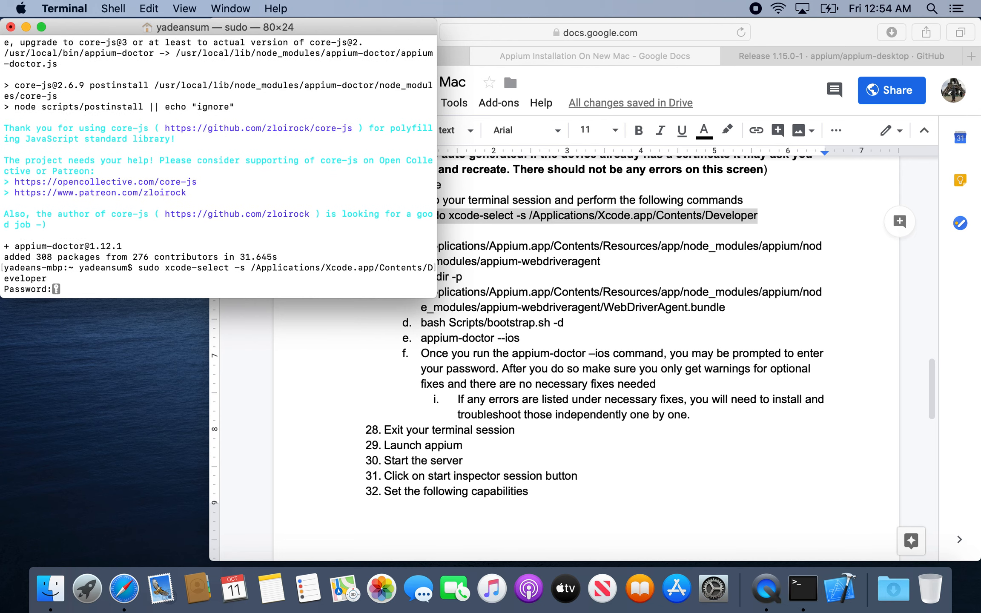
key(Return)
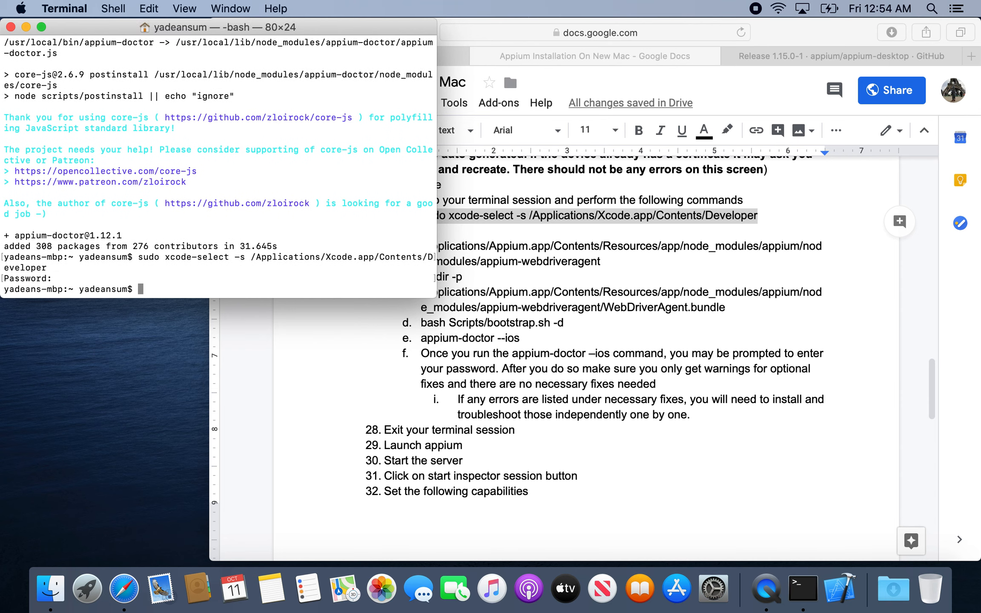
Copy the cd command from the document and run it in Terminal to enter /Applications/Appium.app/Contents/Resources/app/node_modules/appium/node_modules/appium-webdriveragent.
click(500, 295)
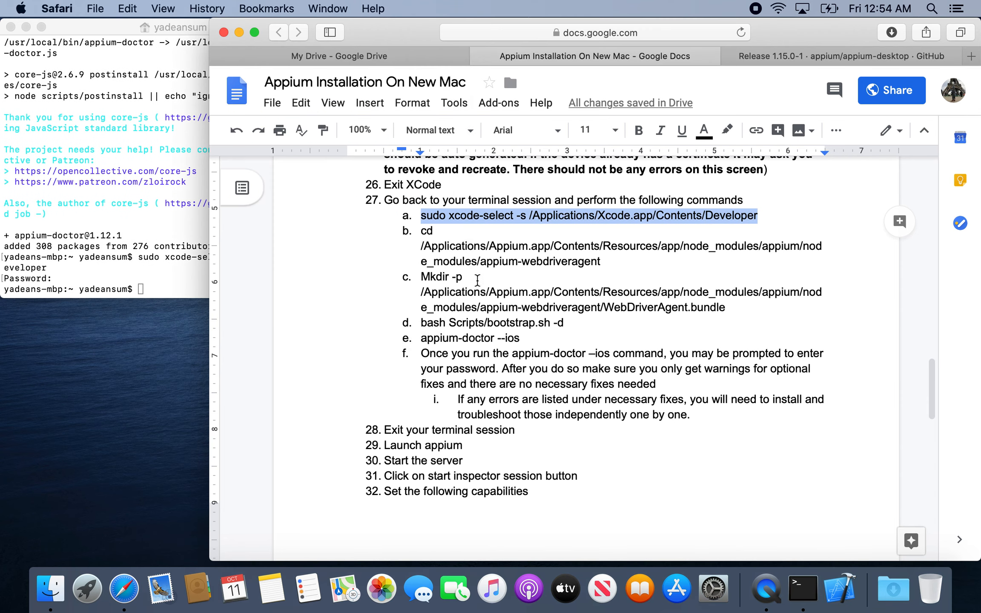
drag(614, 260, 419, 231)
click(183, 241)
key(super+v)
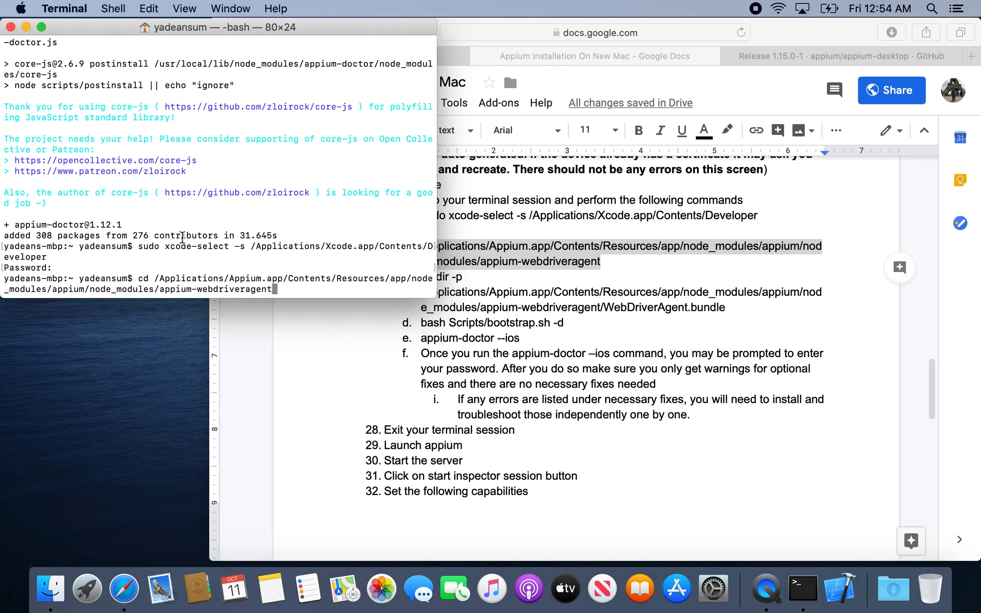
key(Return)
Copy the Mkdir -p command from the document and run it in Terminal to create the WebDriverAgent.bundle directory inside appium-webdriveragent.
click(456, 277)
click(729, 309)
triple_click(694, 310)
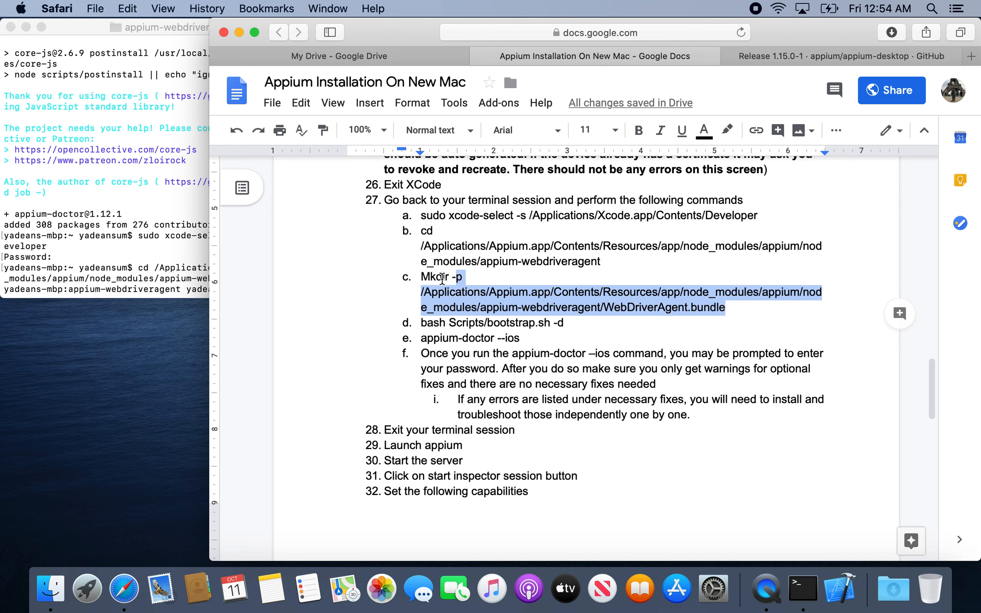
key(super+c)
click(135, 249)
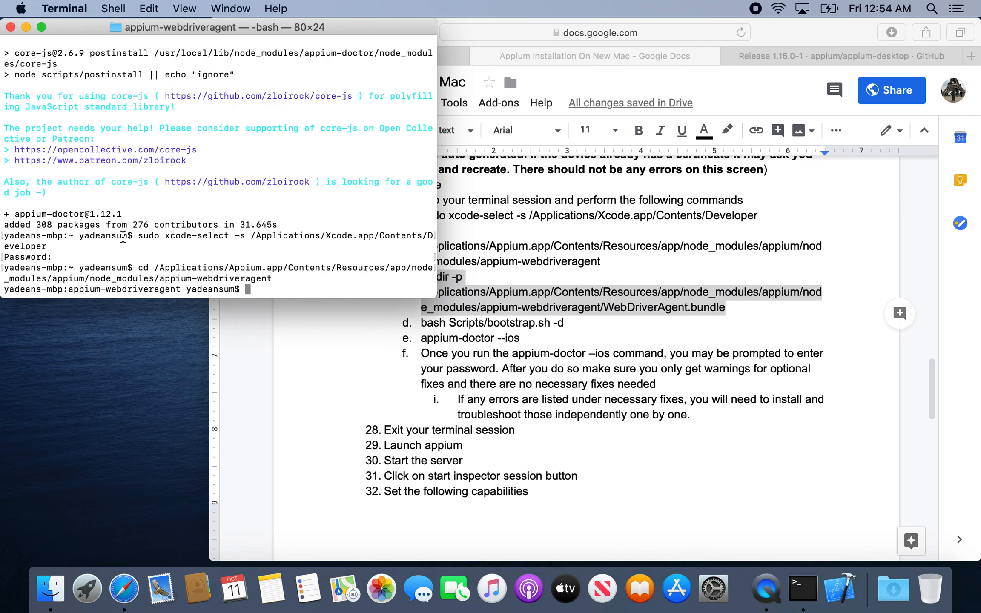
key(super+v)
key(Return)
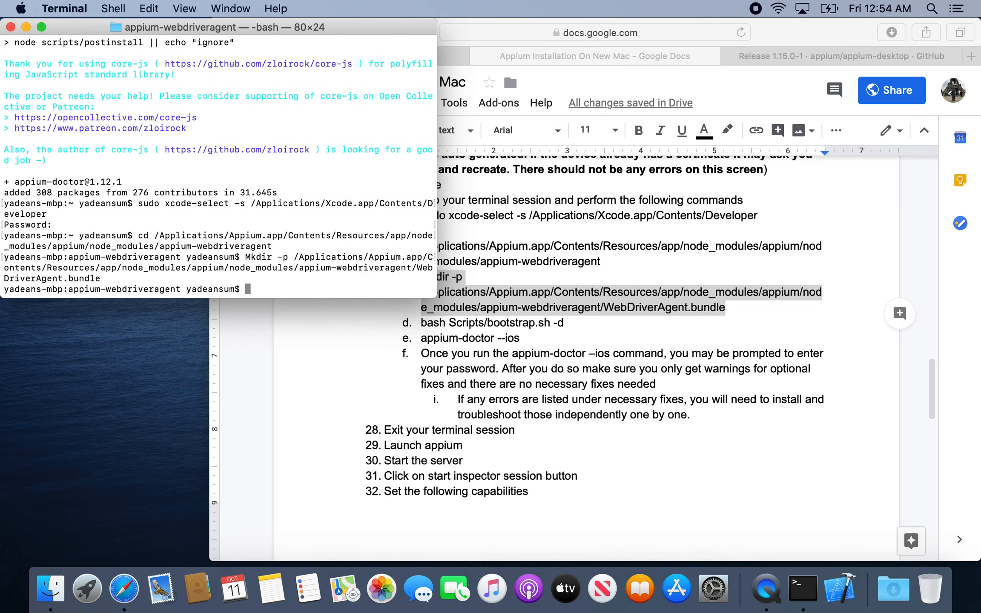
Copy `bash Scripts/bootstrap.sh -d` from the document and run it in Terminal.
click(572, 343)
click(562, 323)
drag(563, 324, 422, 323)
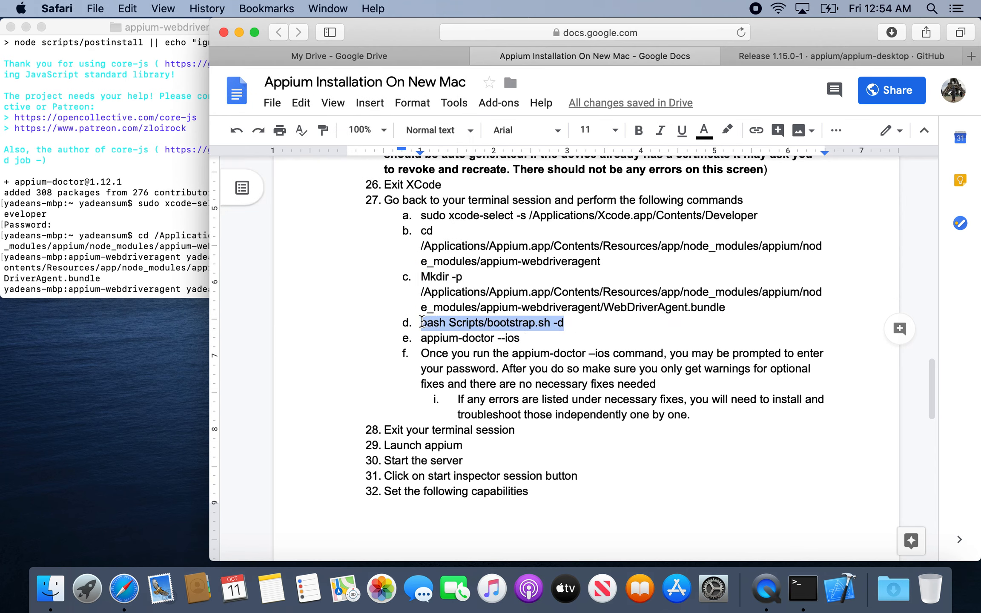
key(super+c)
click(102, 203)
key(super+v)
key(Return)
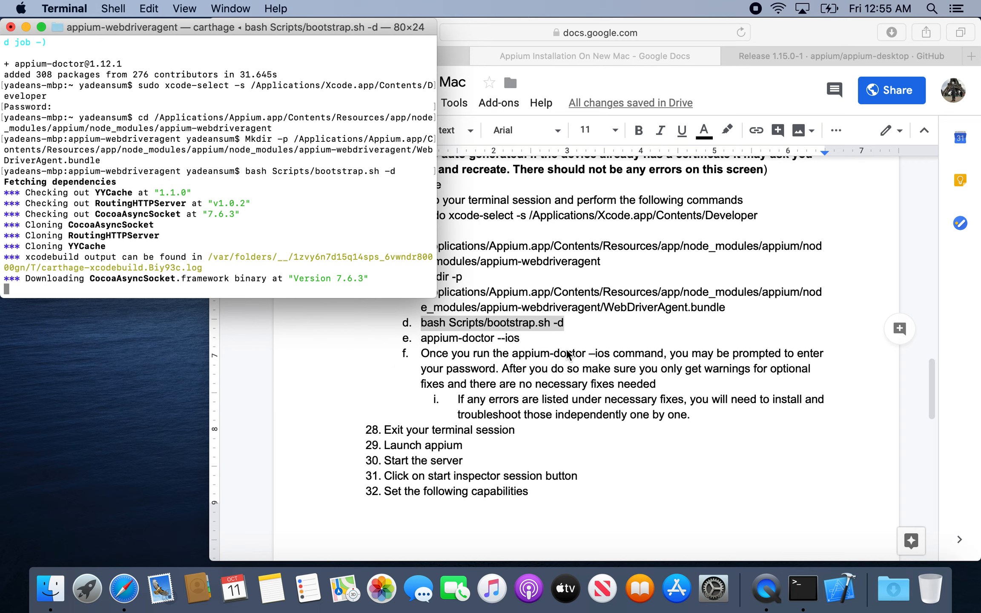
Review instructions 14 to 28 in the installation document, from opening the WebDriverAgent project to exiting the terminal session.
click(569, 356)
scroll(569, 355, up, 7)
drag(422, 211, 741, 226)
click(384, 242)
drag(384, 241, 776, 453)
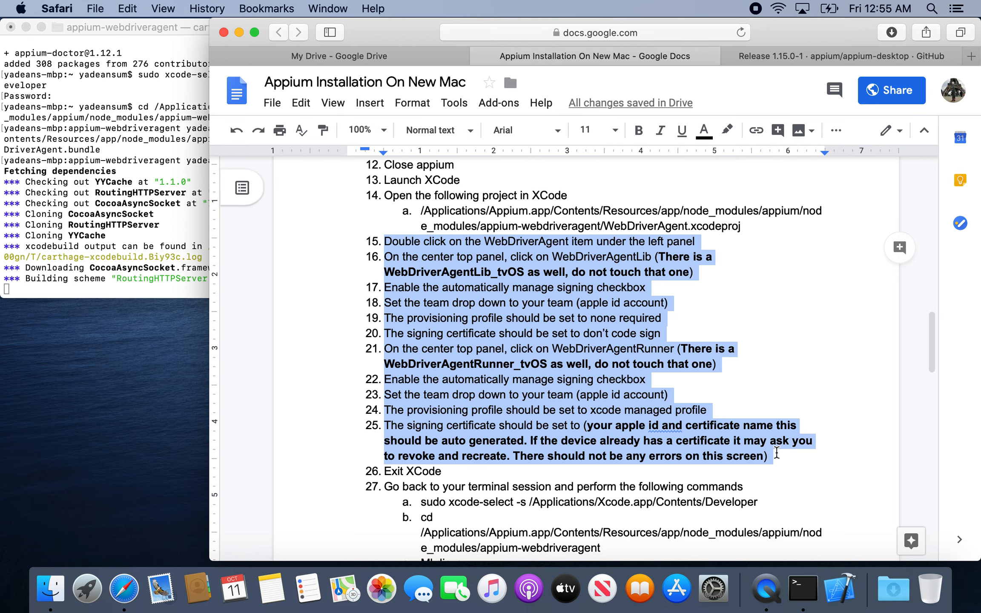
scroll(777, 452, down, 5)
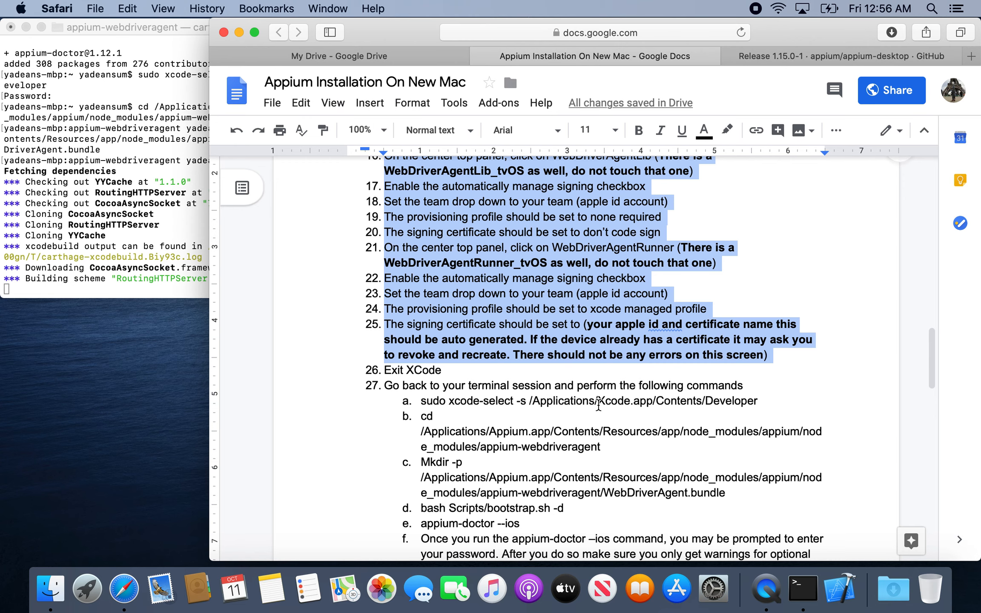
scroll(585, 402, down, 5)
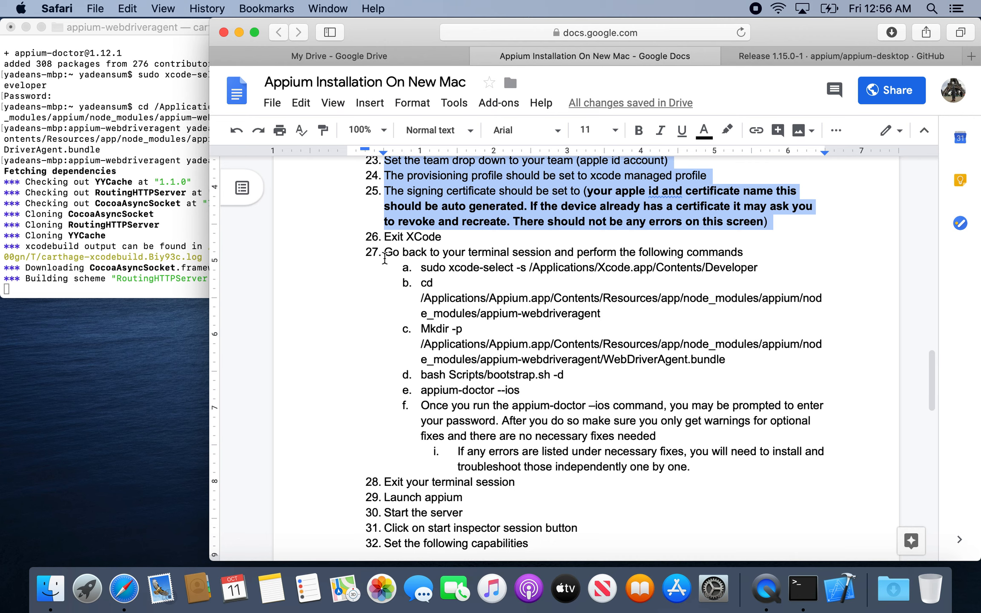
click(385, 253)
drag(381, 234, 737, 487)
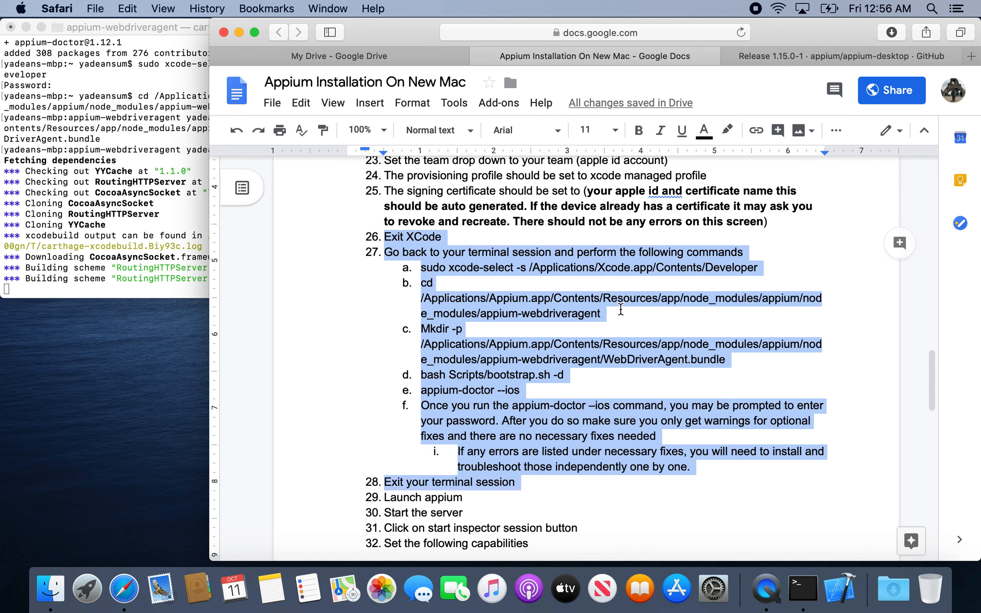
click(601, 310)
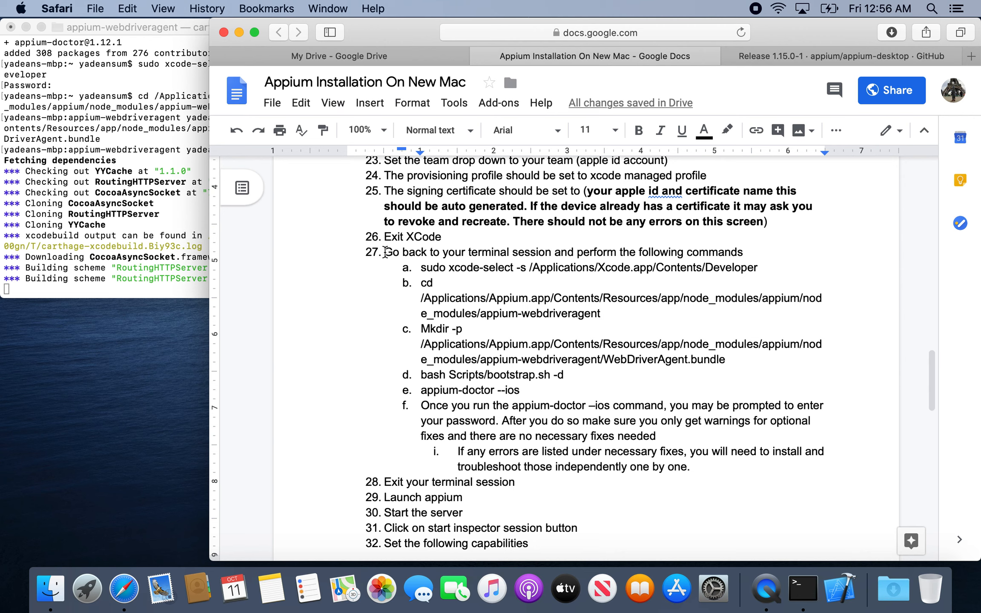
drag(385, 252, 479, 304)
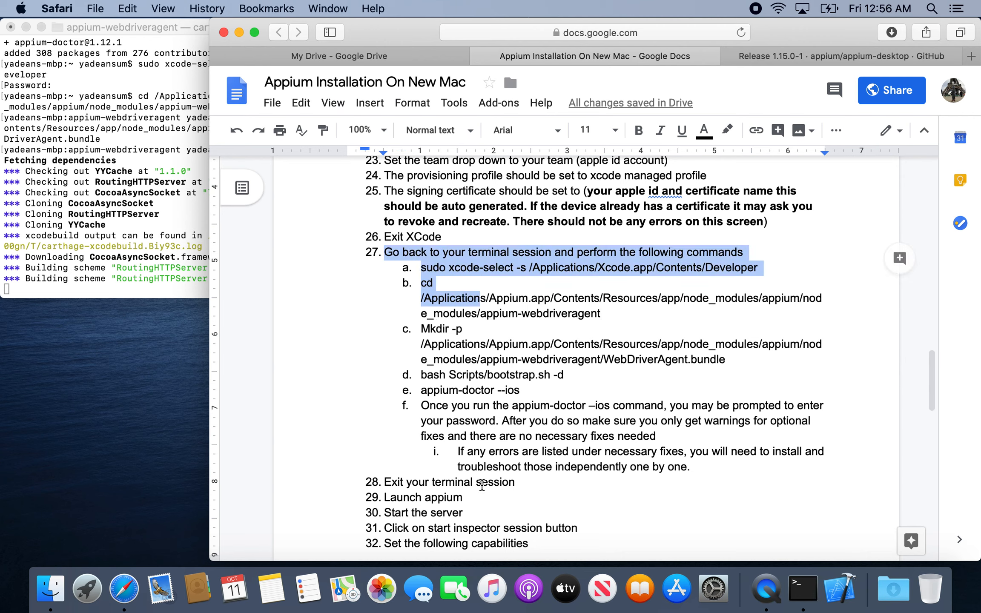
click(518, 481)
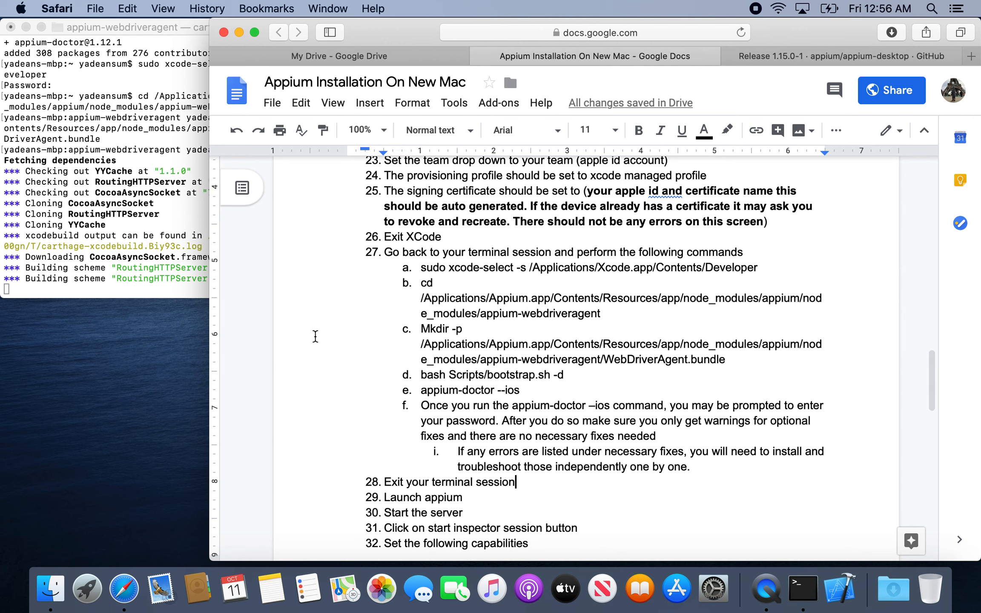
Review the remaining instructions on launching Appium and setting the inspector capabilities, and return to the bootstrap command in instruction 27.
scroll(490, 408, down, 5)
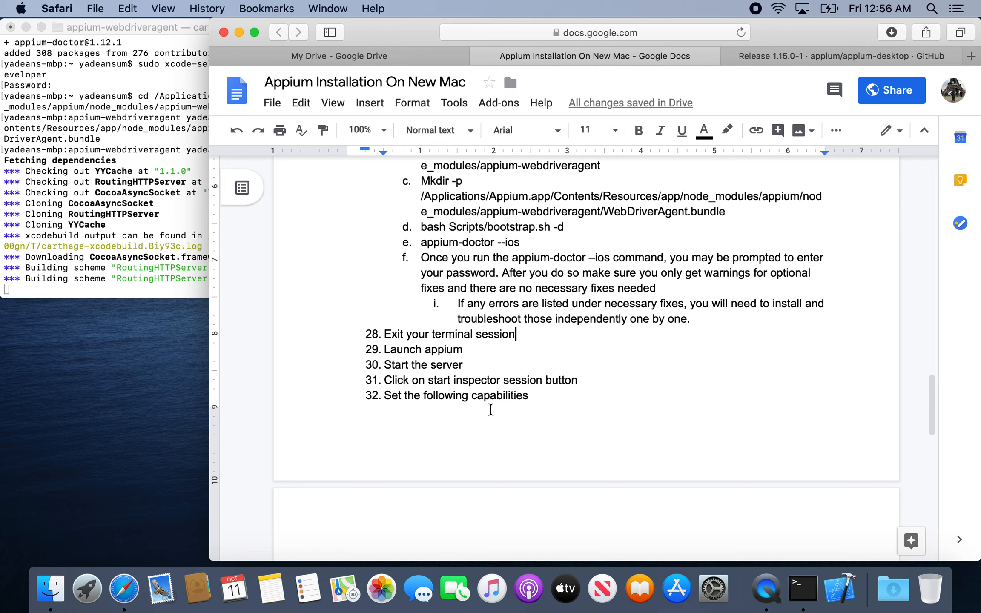
scroll(491, 409, down, 1)
scroll(491, 410, down, 5)
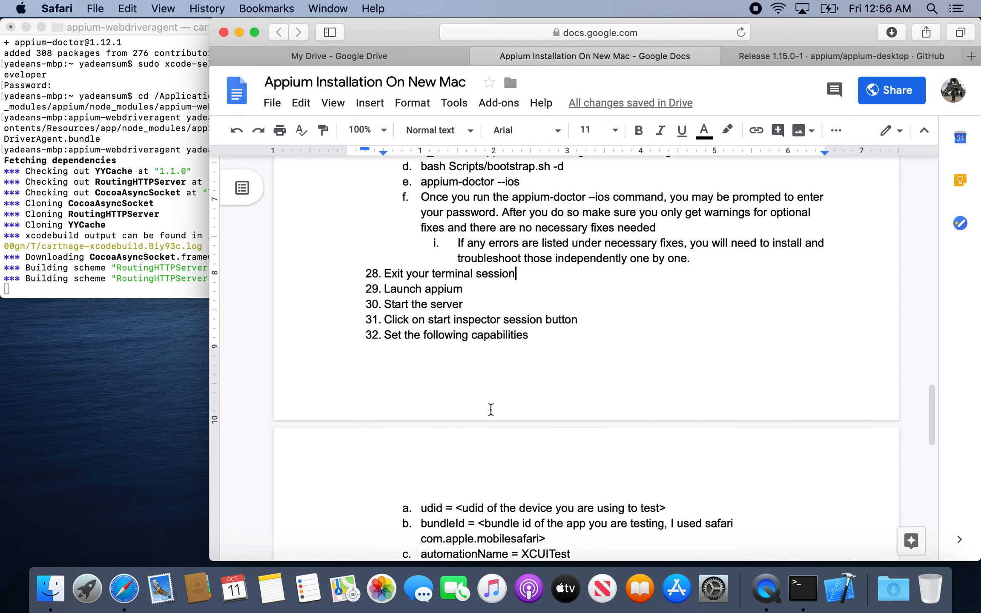
scroll(490, 409, up, 5)
drag(384, 334, 516, 397)
scroll(517, 397, down, 15)
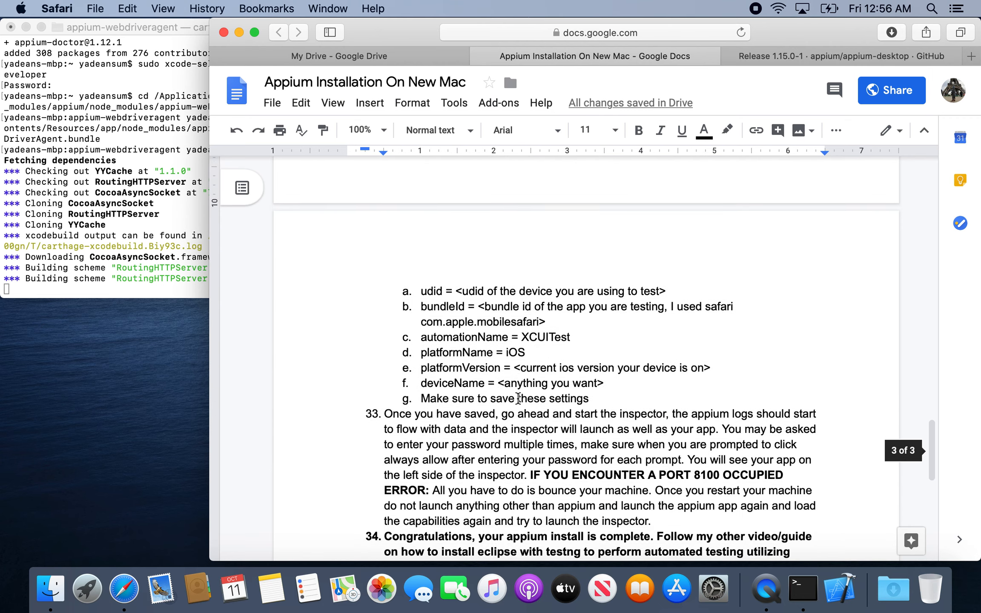
scroll(518, 398, up, 13)
drag(563, 318, 427, 319)
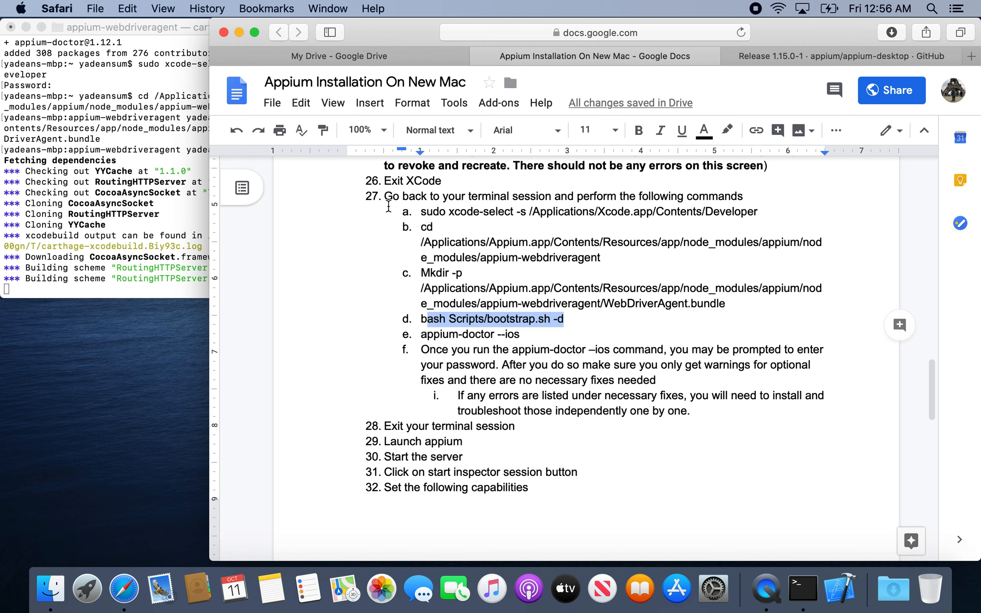
Copy `appium-doctor --ios` from the document and run it in Terminal.
click(536, 336)
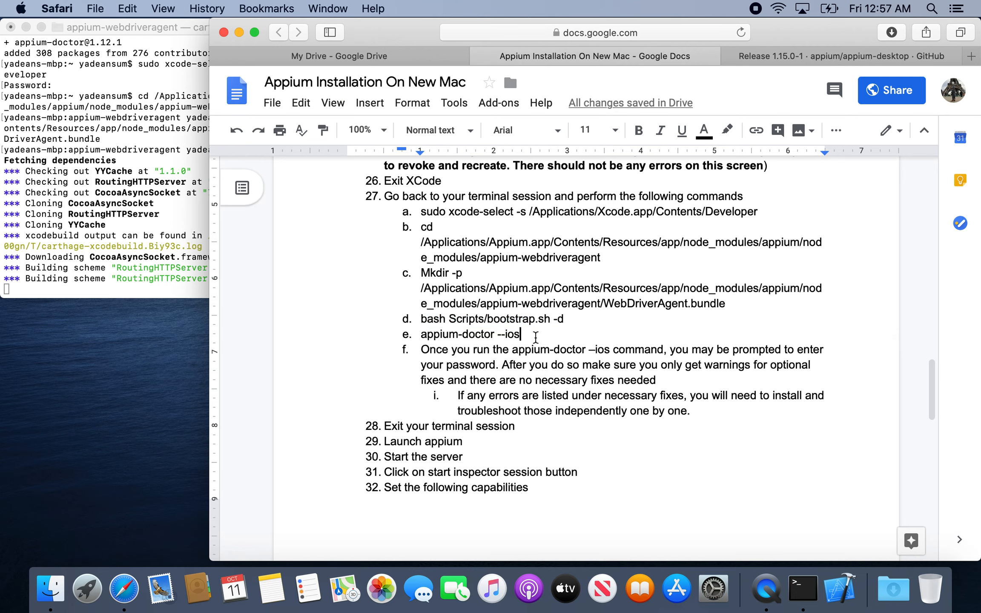
drag(529, 336, 423, 339)
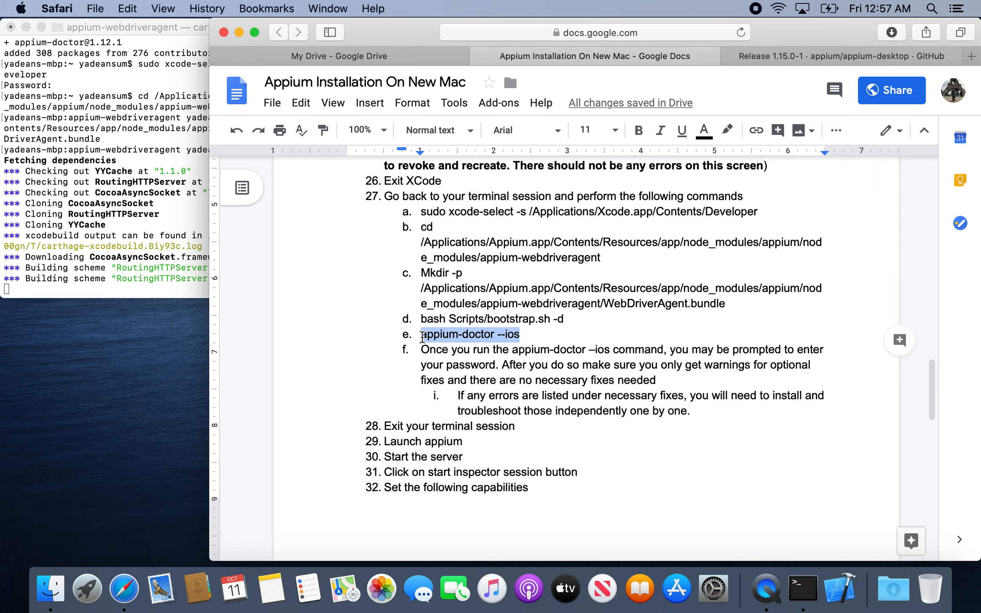
key(super+c)
click(187, 216)
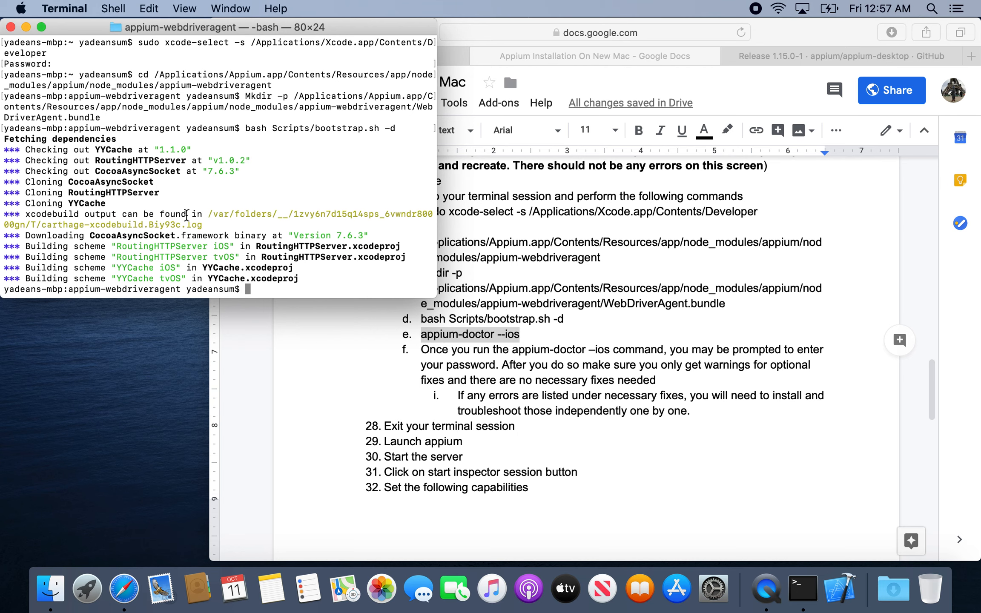
key(super+v)
key(Return)
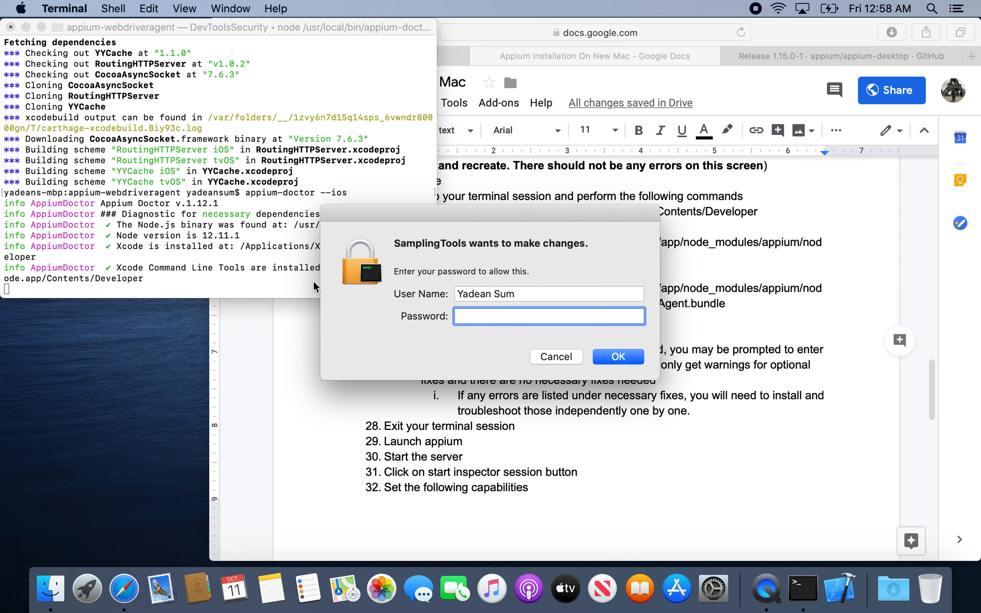
Enter the account password in the SamplingTools authorization dialog and allow the changes.
text(•••••••••)
key(Return)
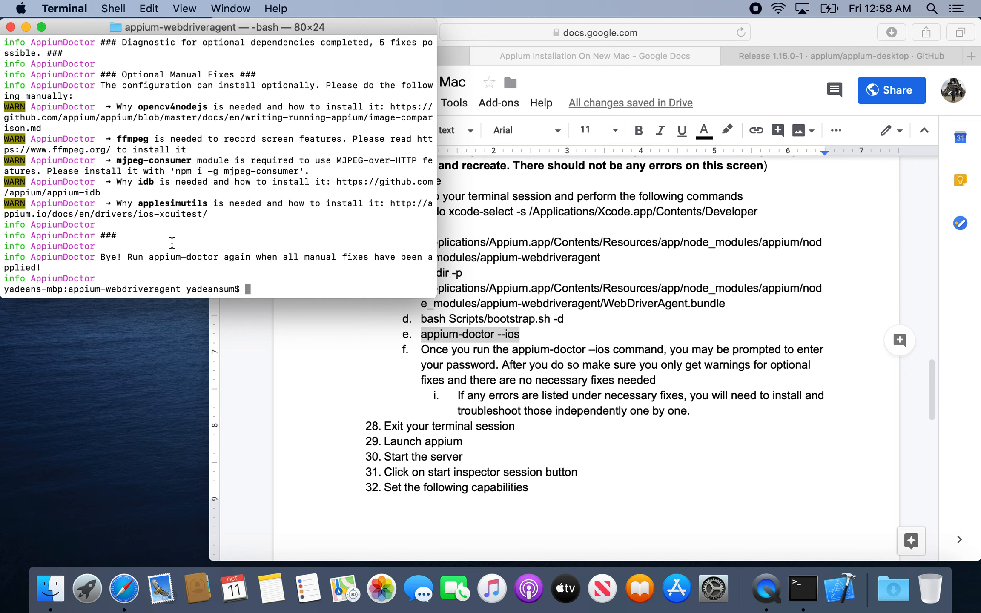
Examine the appium-doctor report in Terminal, checking the necessary dependencies and the warnings for optional ones.
scroll(172, 242, up, 3)
scroll(172, 242, up, 6)
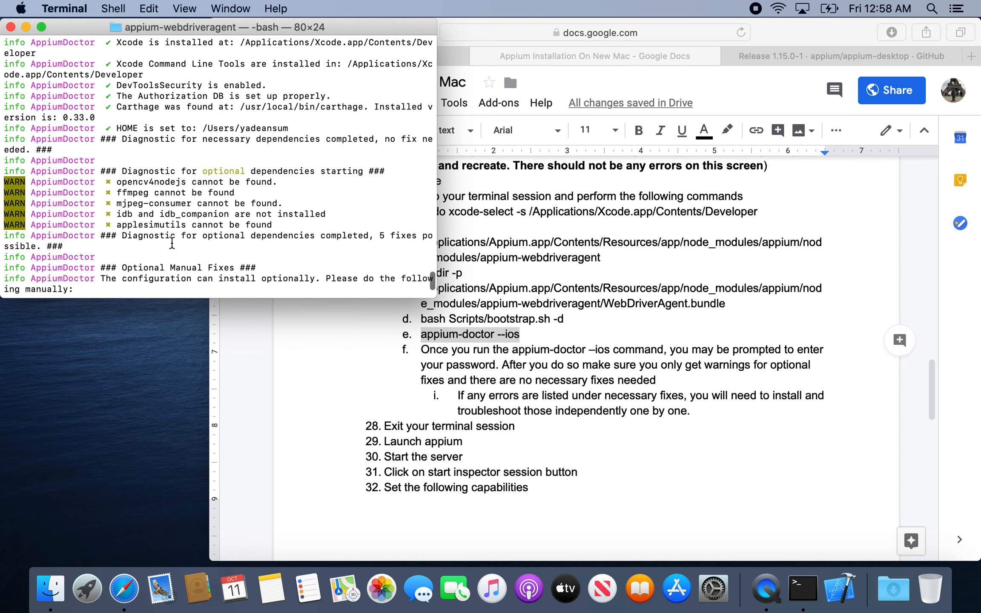
drag(118, 183, 320, 182)
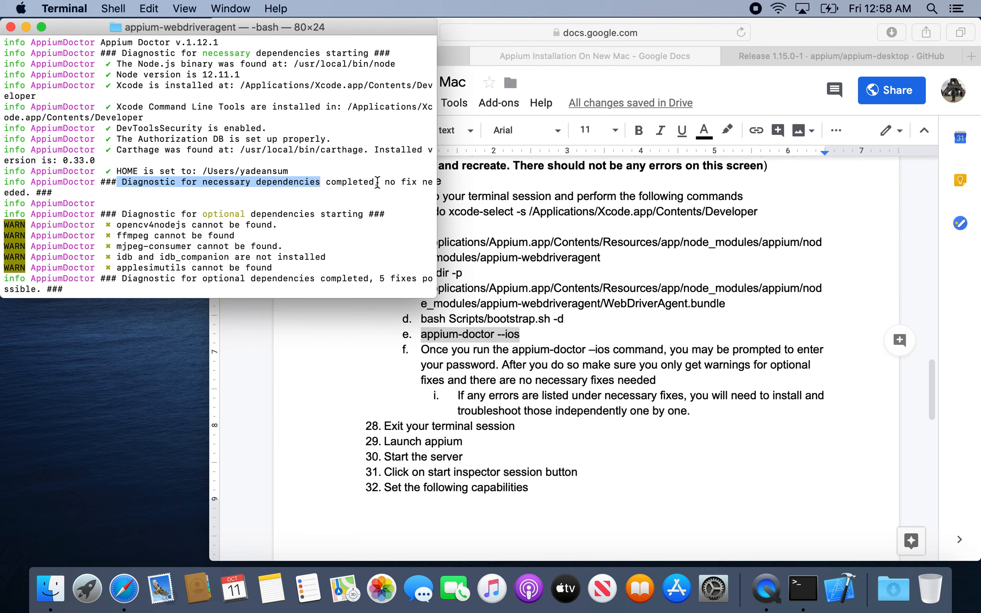
click(71, 196)
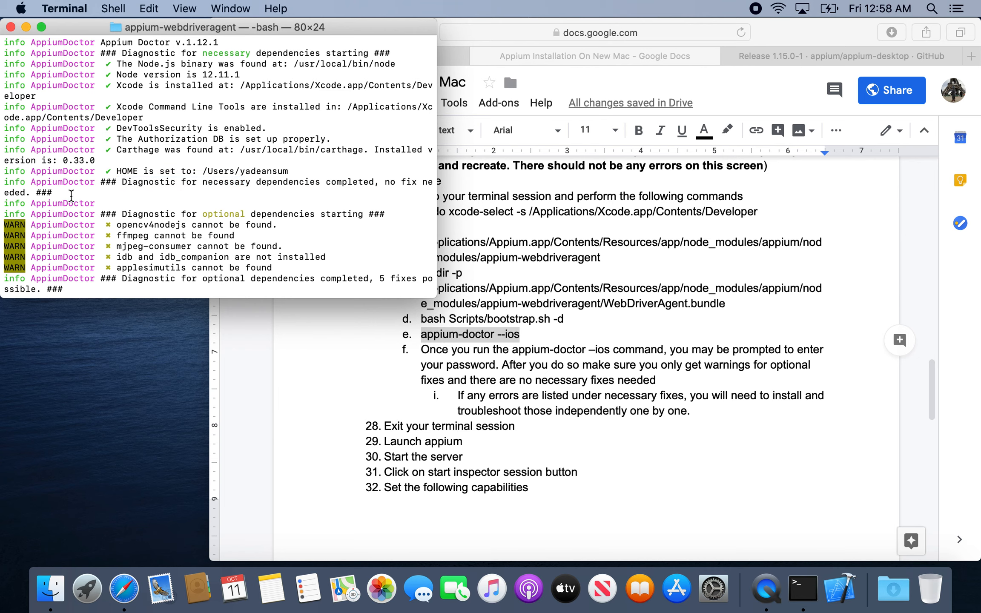
scroll(93, 175, up, 3)
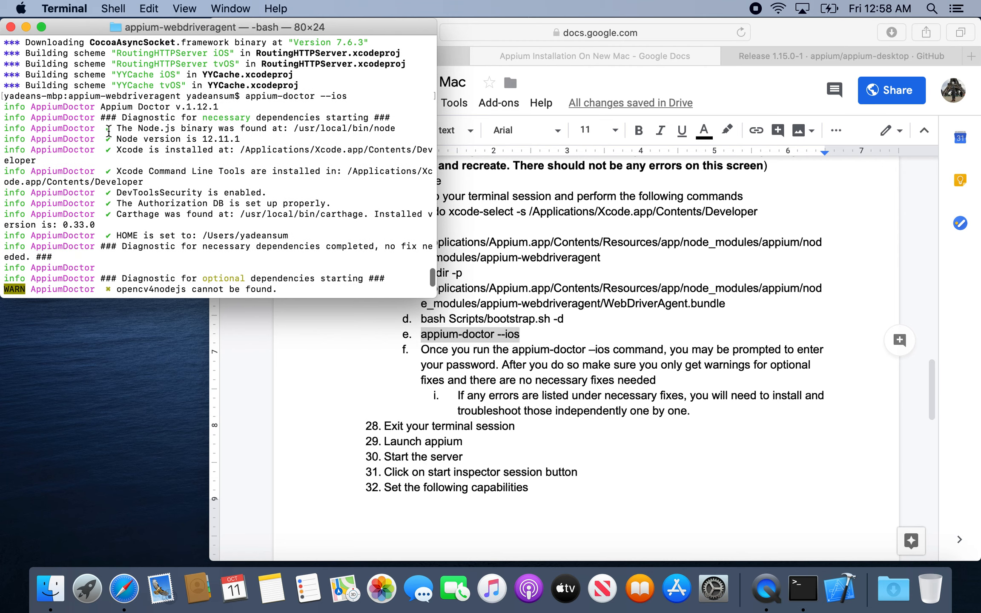
drag(103, 129, 307, 233)
scroll(144, 252, down, 5)
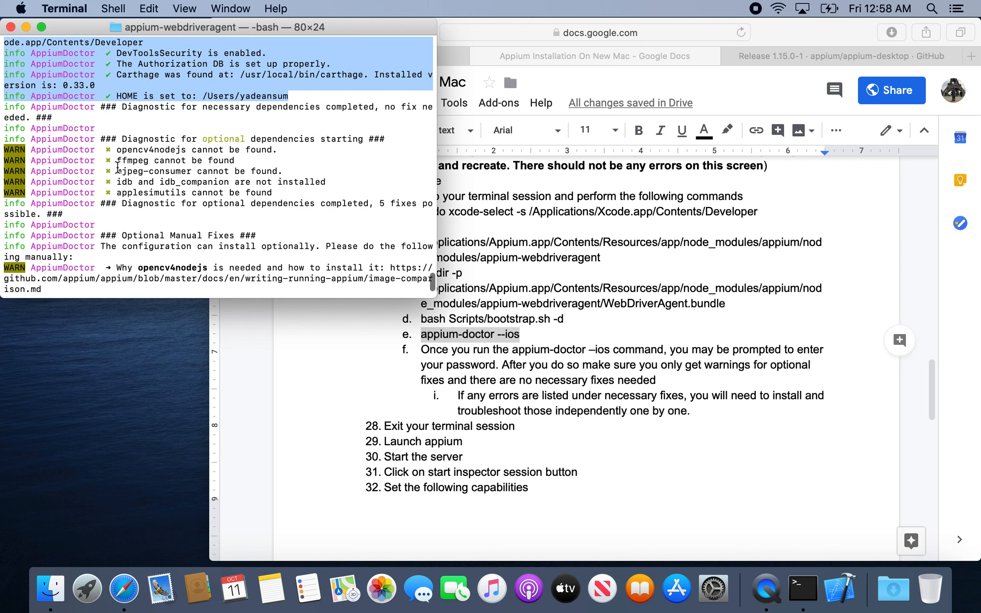
drag(103, 149, 129, 177)
scroll(128, 177, up, 5)
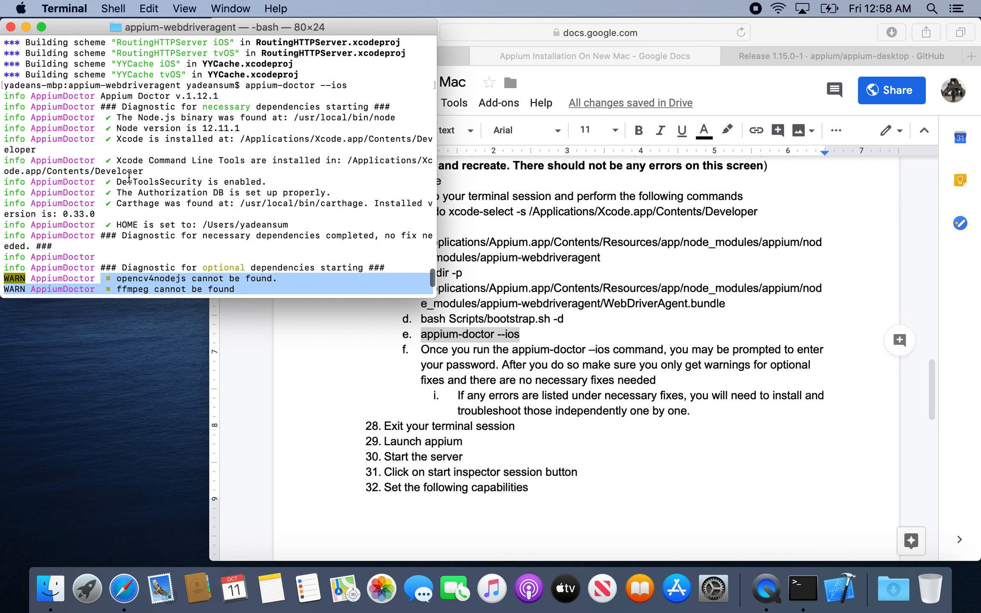
Reread the appium-doctor results for necessary dependencies and the suggested manual fixes for the optional ones.
drag(123, 234, 208, 252)
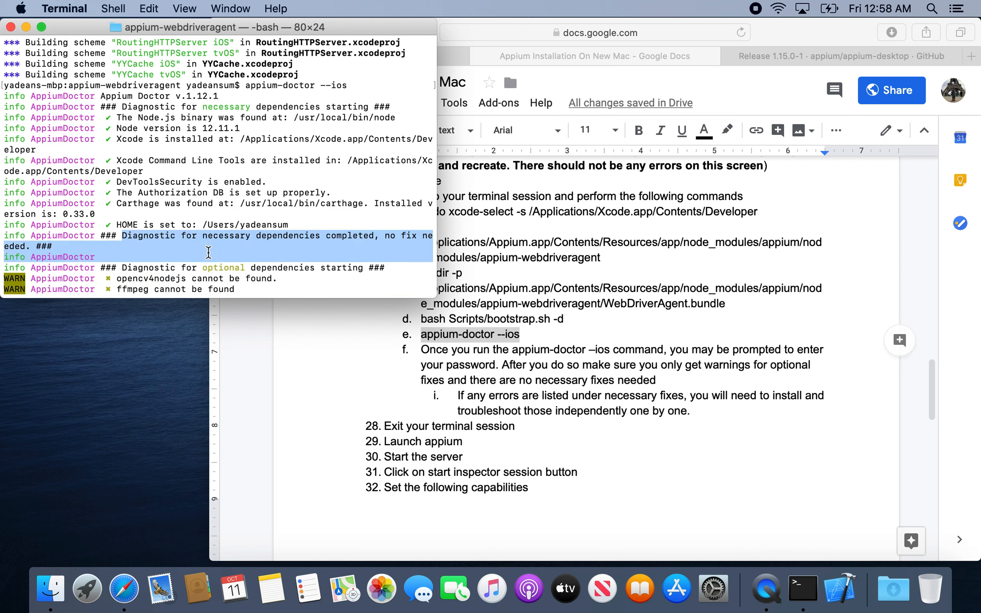
drag(116, 225, 104, 121)
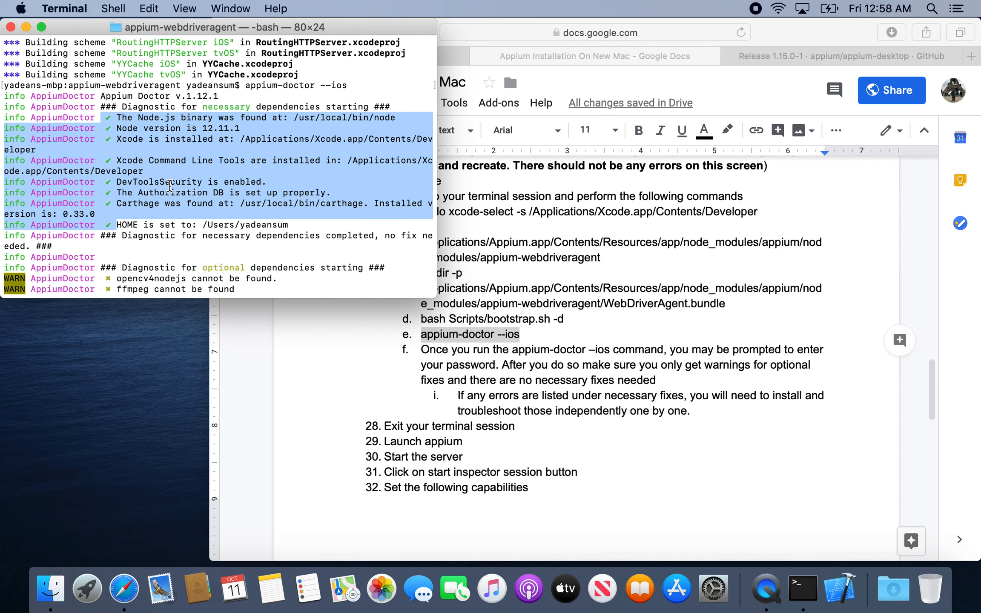
scroll(170, 186, down, 5)
scroll(169, 186, down, 3)
scroll(169, 186, up, 3)
scroll(169, 186, down, 3)
scroll(169, 186, up, 2)
drag(96, 110, 264, 265)
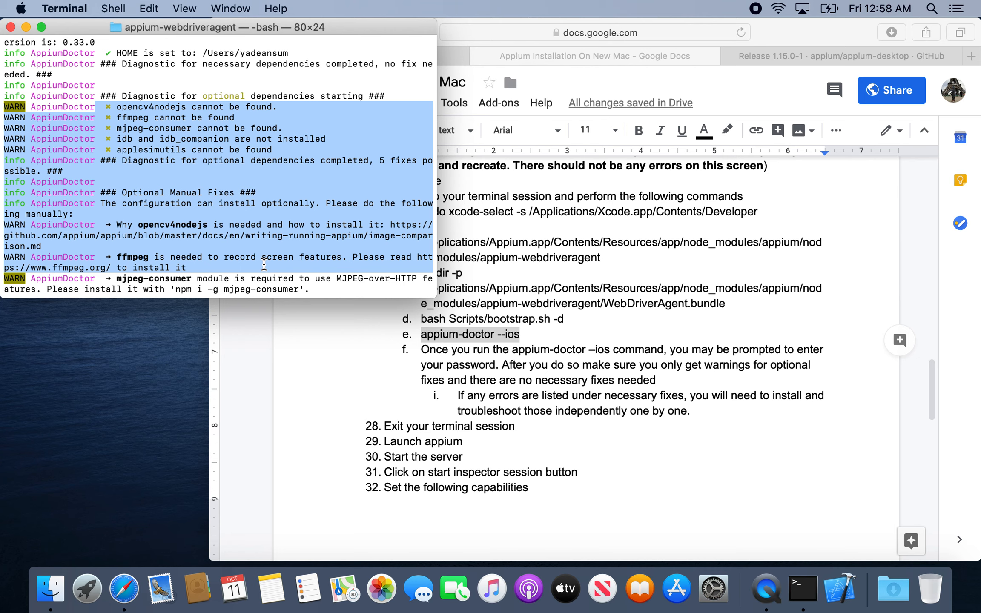
click(228, 160)
scroll(228, 159, down, 3)
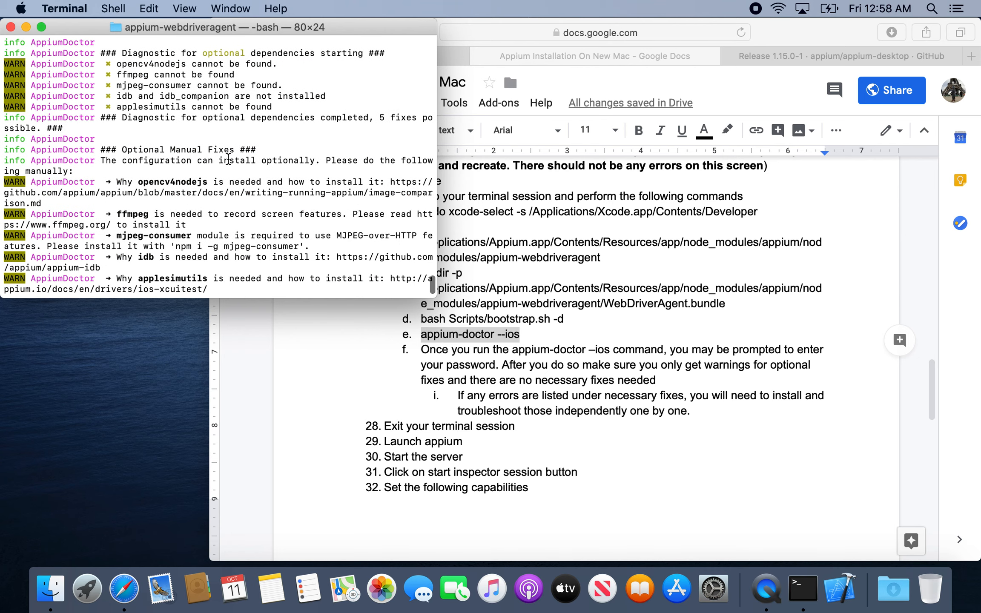
scroll(228, 159, up, 5)
Follow instructions 28 and 29 of the document: close the Terminal session and launch Appium.
click(491, 433)
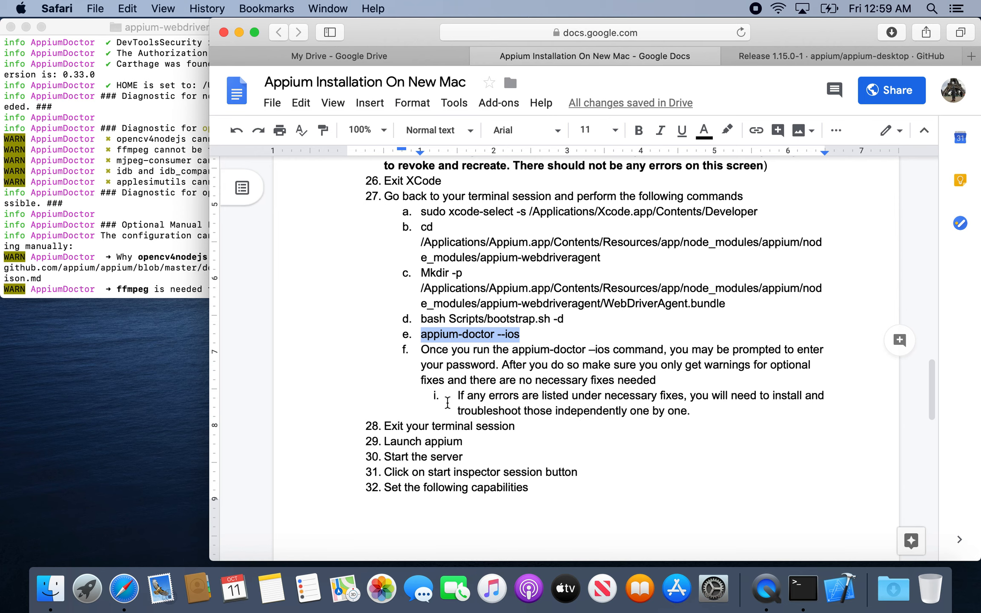
scroll(448, 403, down, 4)
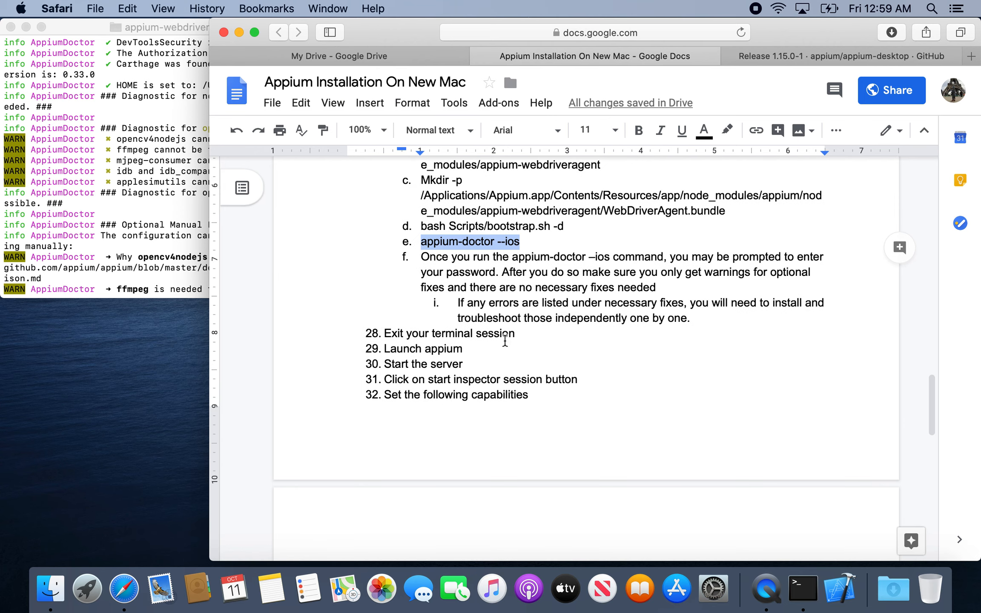
click(468, 349)
click(11, 27)
click(87, 588)
click(389, 458)
Check the next document instructions, start the Appium server with its default host and port, and open a new inspector session window.
click(539, 330)
scroll(540, 330, down, 1)
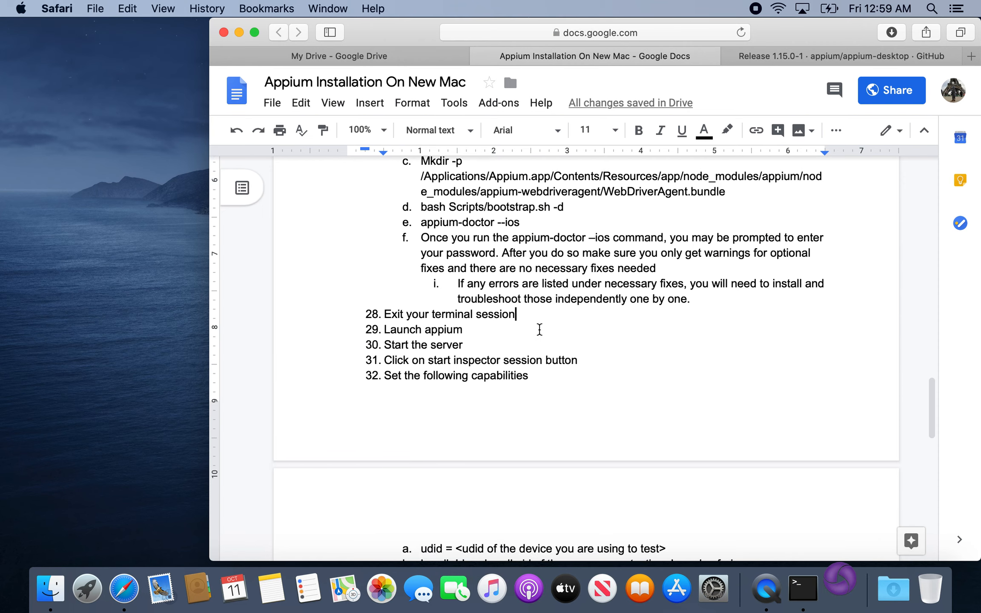
scroll(539, 330, down, 5)
scroll(539, 329, down, 1)
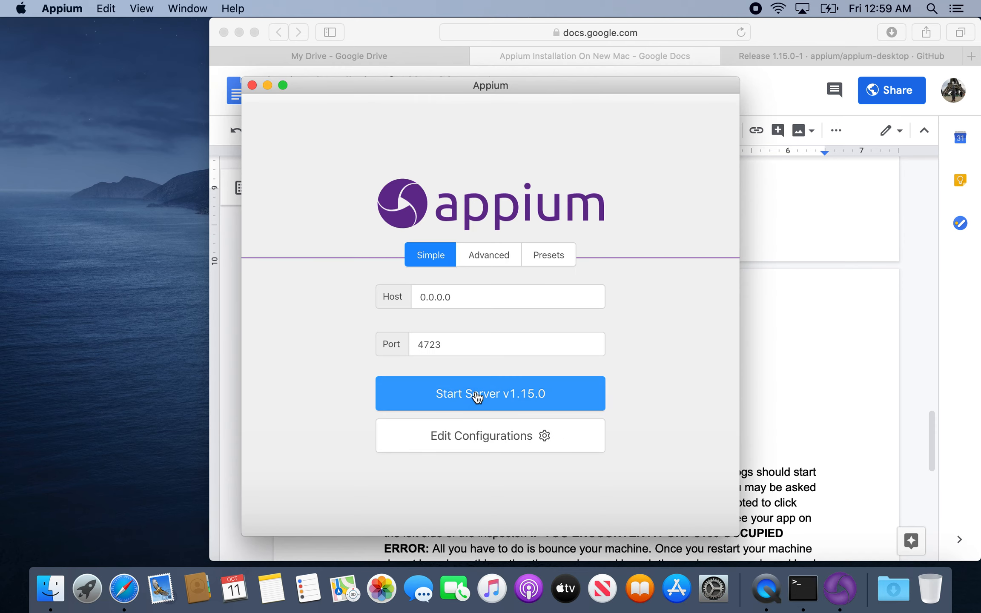
click(477, 396)
click(828, 328)
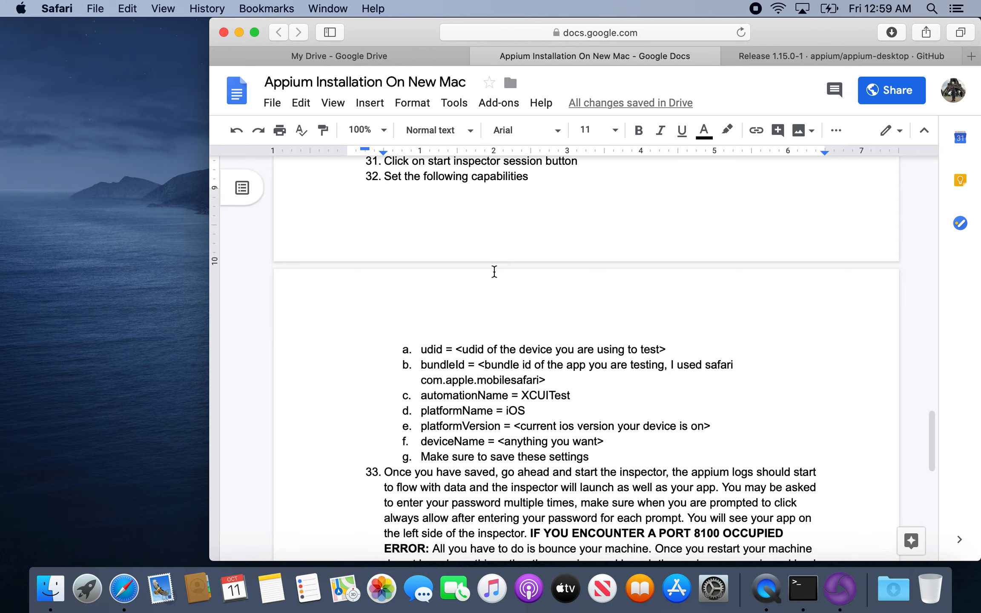
click(839, 588)
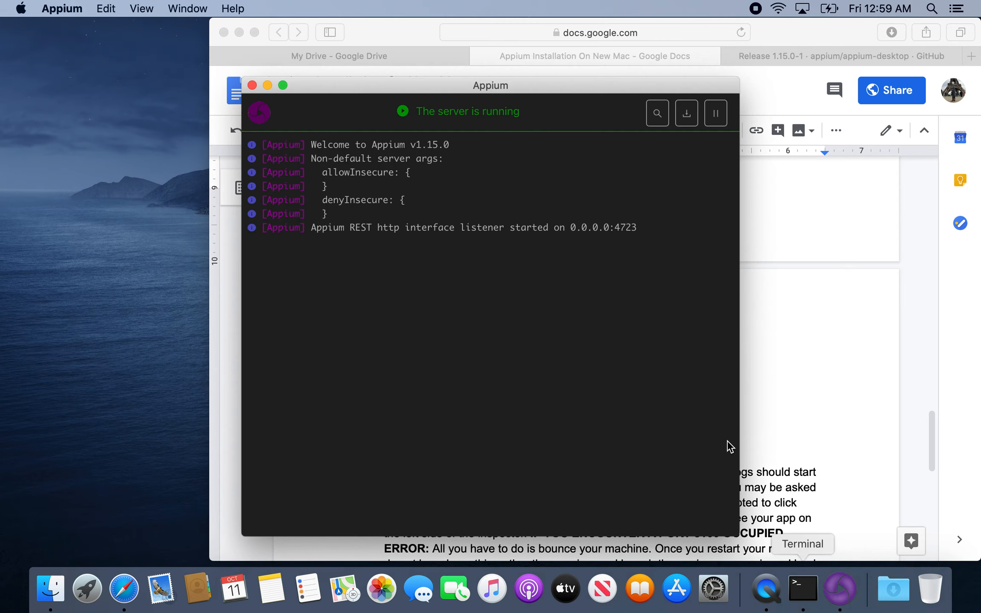
click(659, 115)
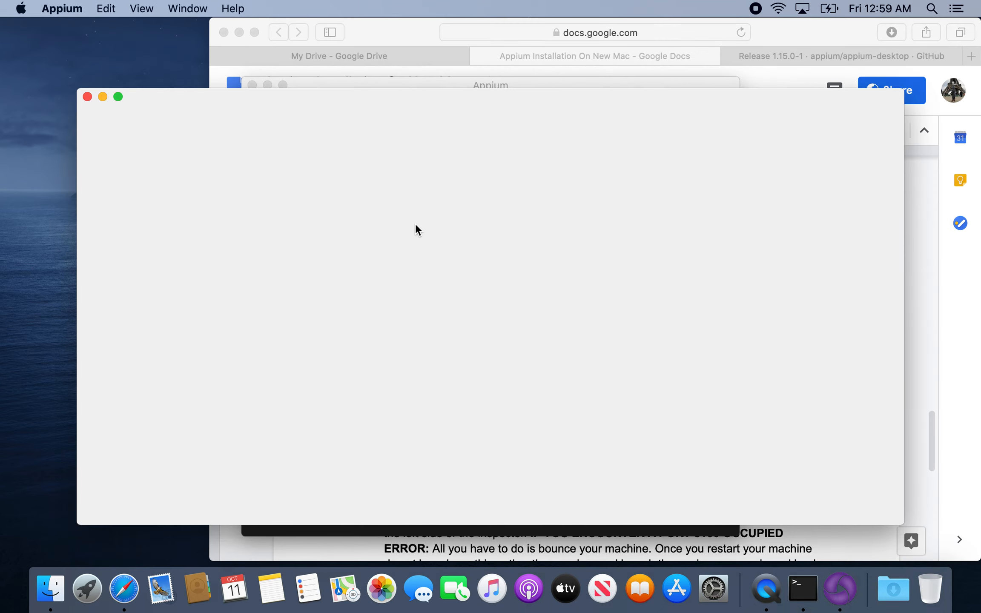
Copy the capability name `udid` from the document into the name of the first desired capability in Appium.
click(920, 298)
scroll(434, 253, down, 1)
scroll(485, 250, down, 5)
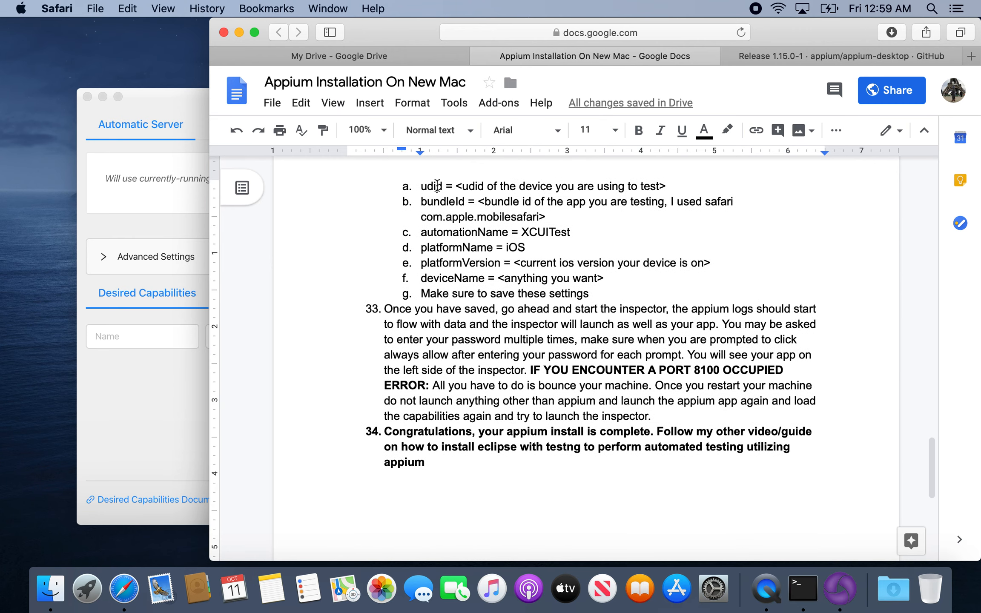
double_click(437, 186)
key(super+c)
click(140, 431)
click(133, 342)
key(super+v)
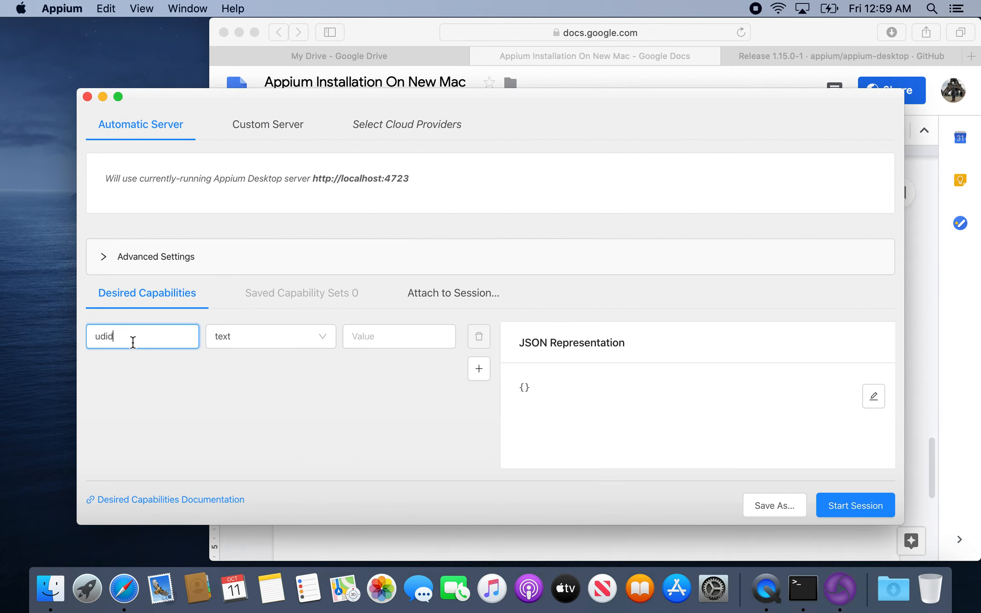
Switch to Xcode and show the connected iPhone in Devices and Simulators.
click(186, 9)
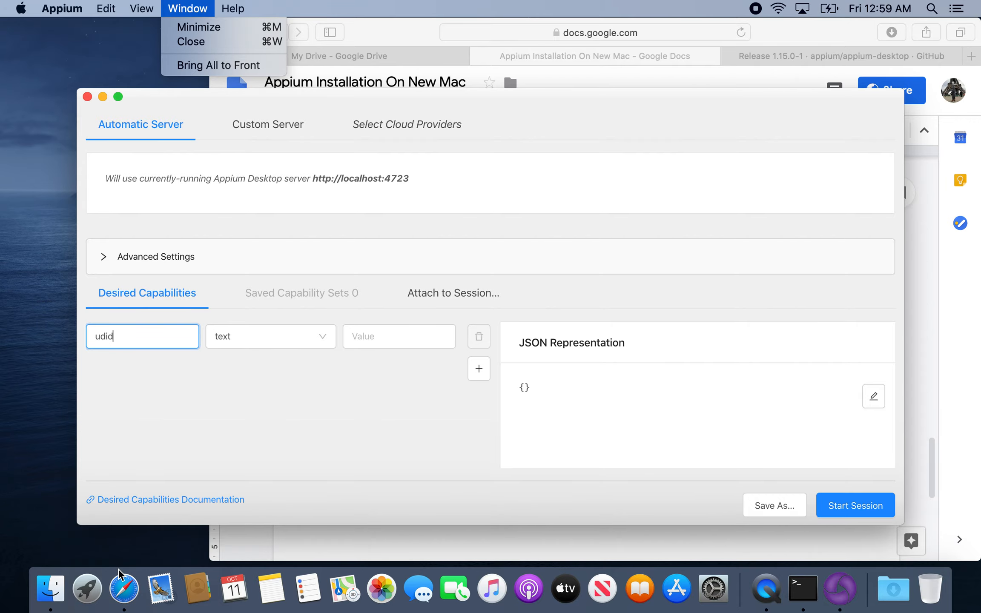
click(102, 584)
click(249, 456)
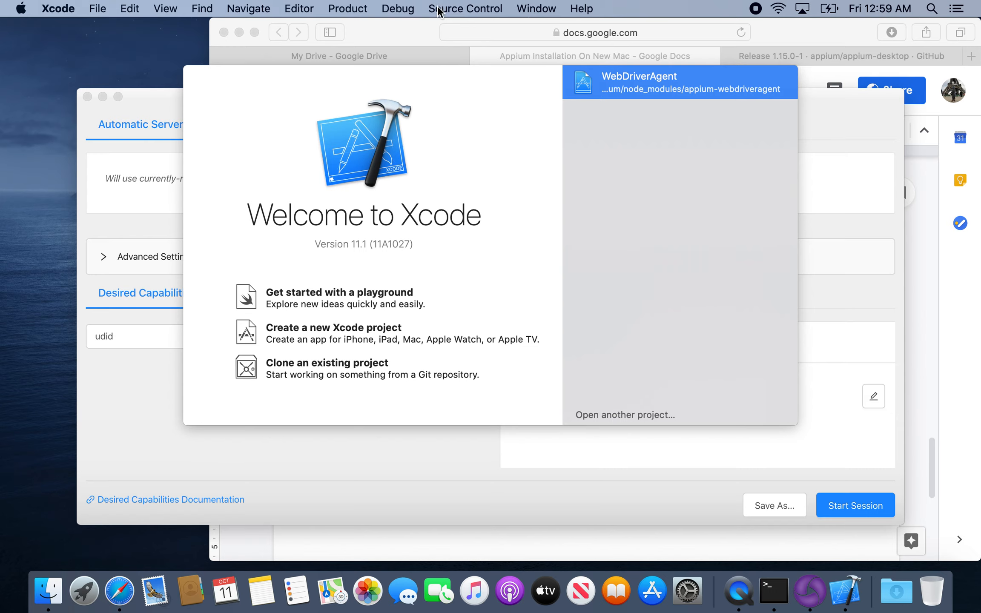
click(543, 8)
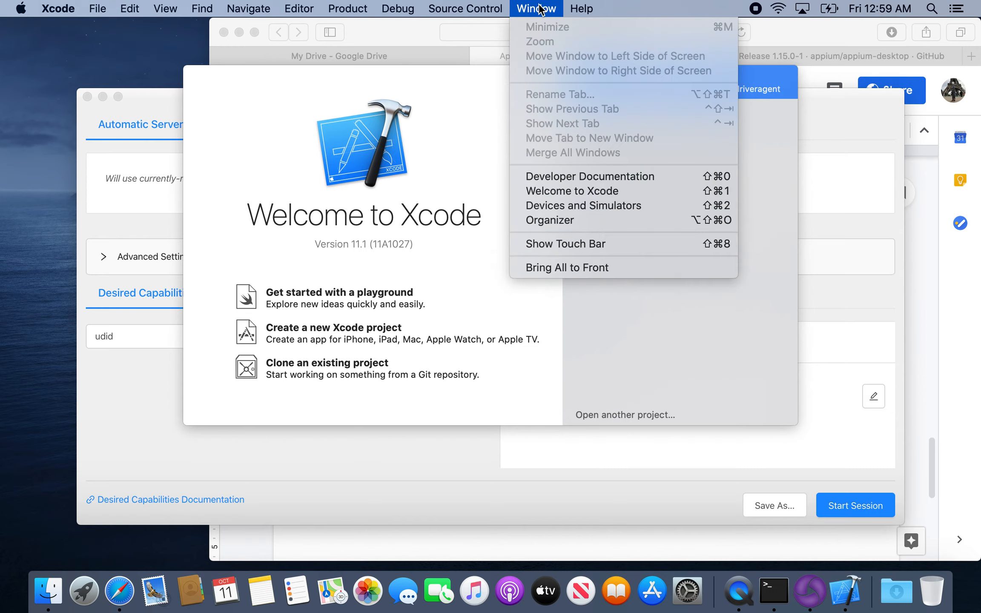
click(600, 204)
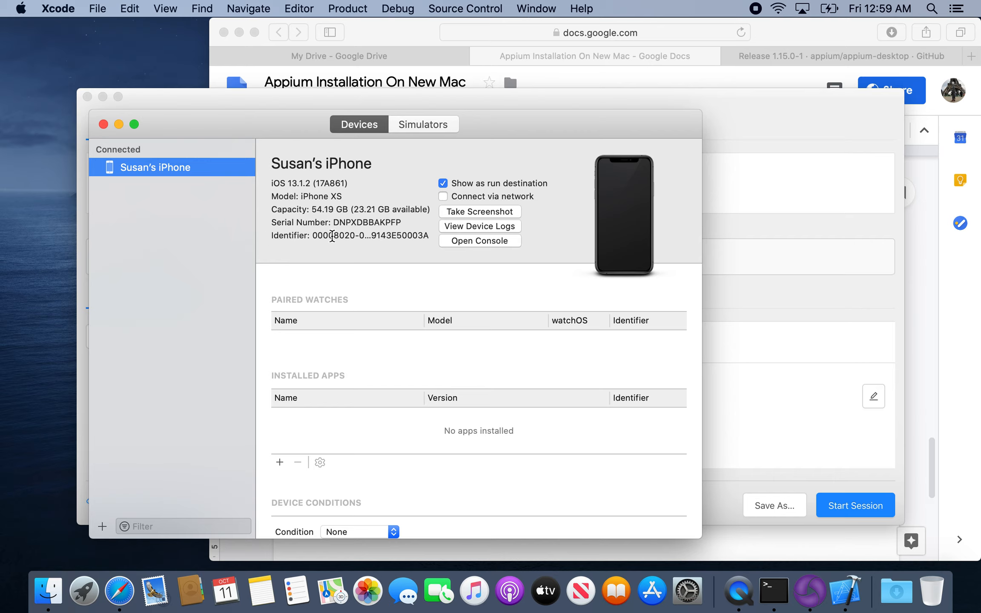
Copy the first segment of the connected iPhone's identifier into the udid value in Appium and add a hyphen after it.
click(315, 236)
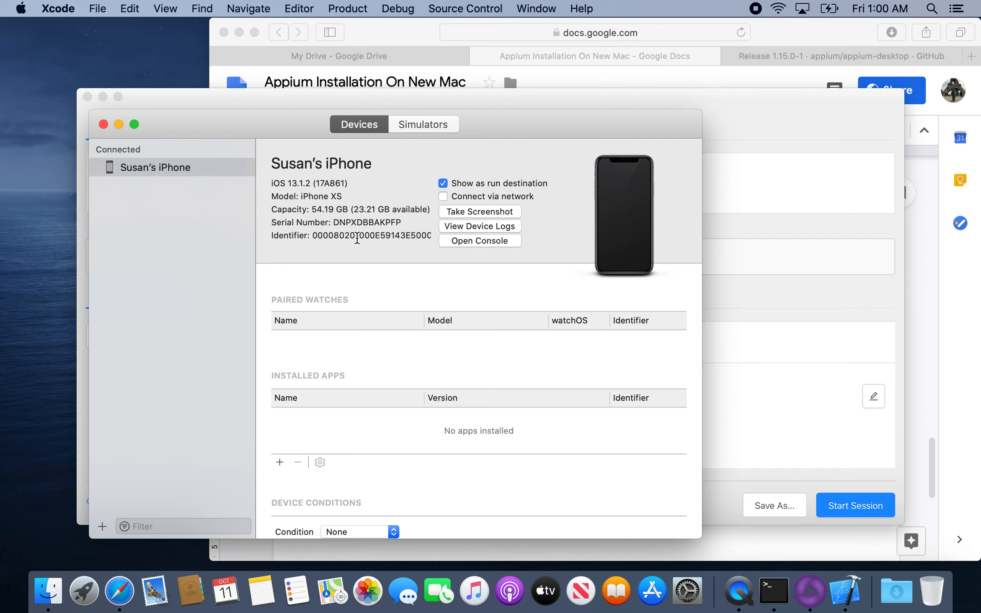
right_click(330, 238)
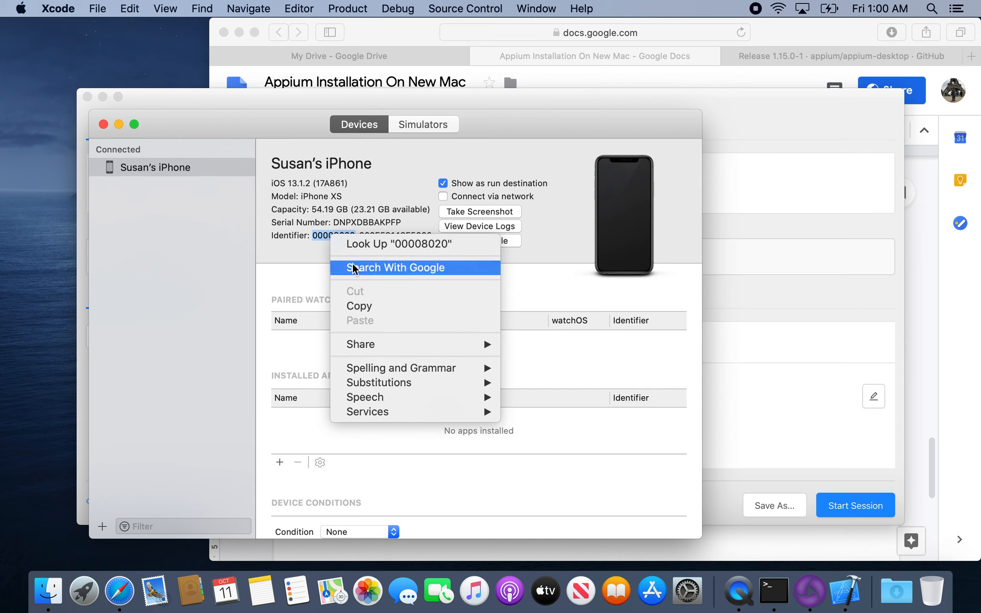
click(359, 307)
click(345, 239)
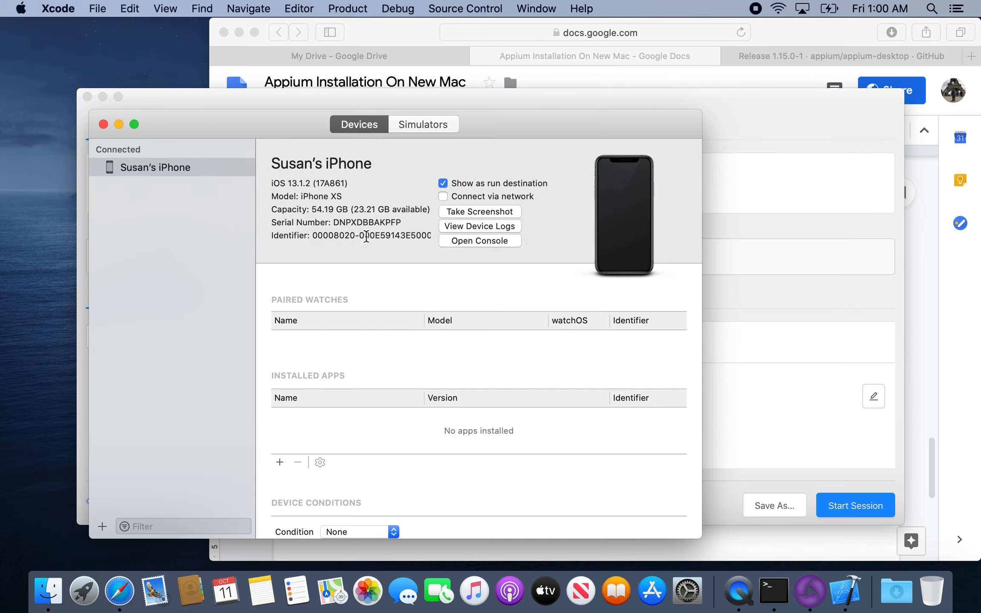
double_click(314, 235)
click(315, 237)
double_click(333, 233)
key(super+c)
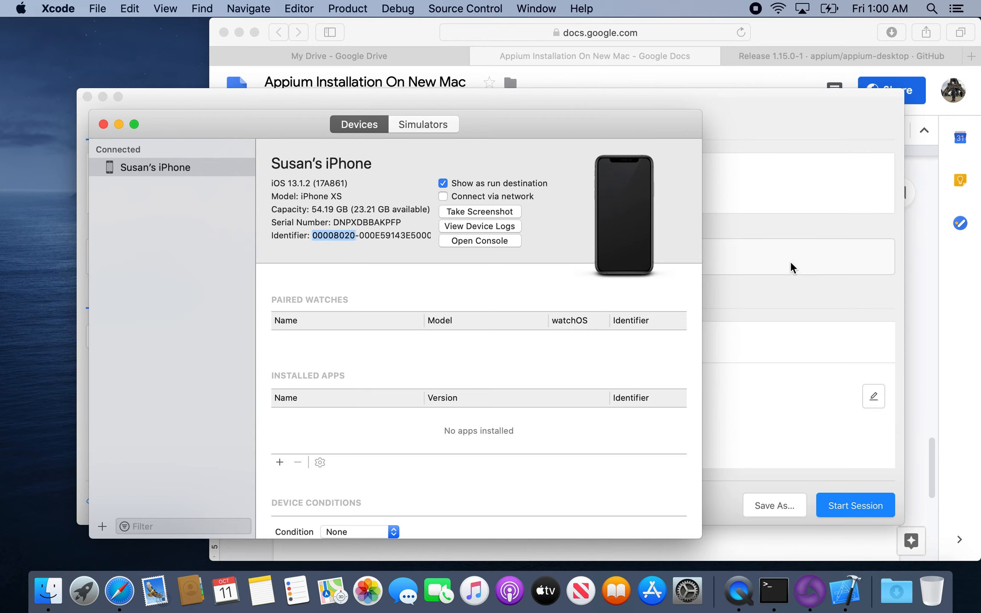
click(790, 269)
click(376, 345)
key(super+v)
text(-)
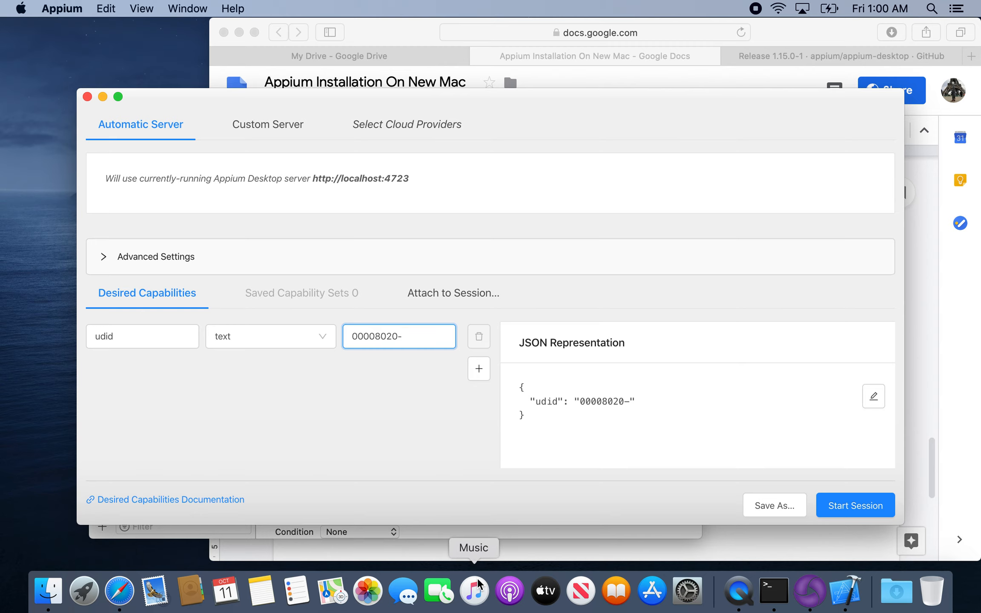
Copy the remaining segment of the iPhone's identifier from Xcode and append it to the udid value in Appium.
right_click(842, 590)
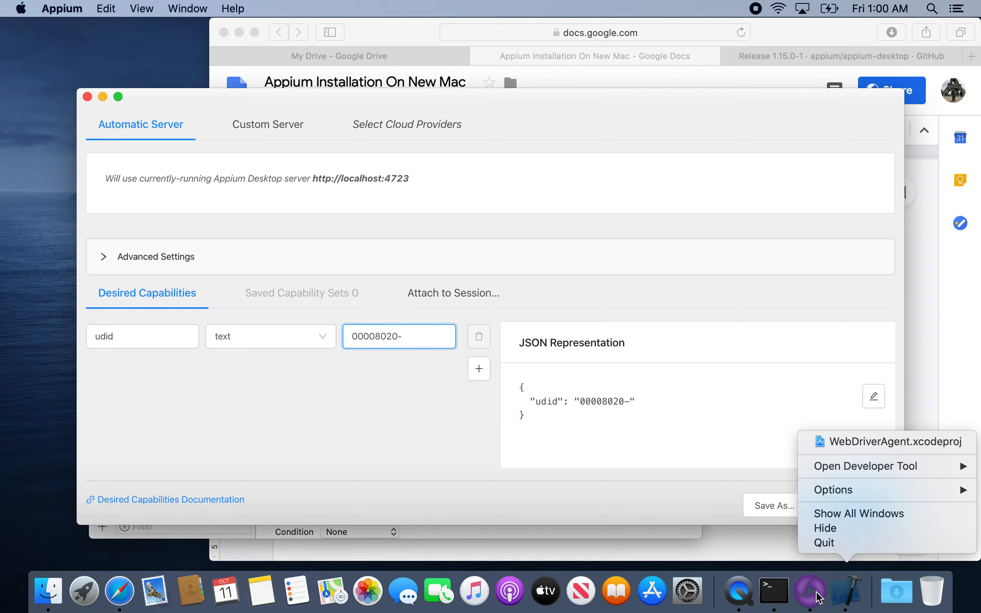
click(841, 594)
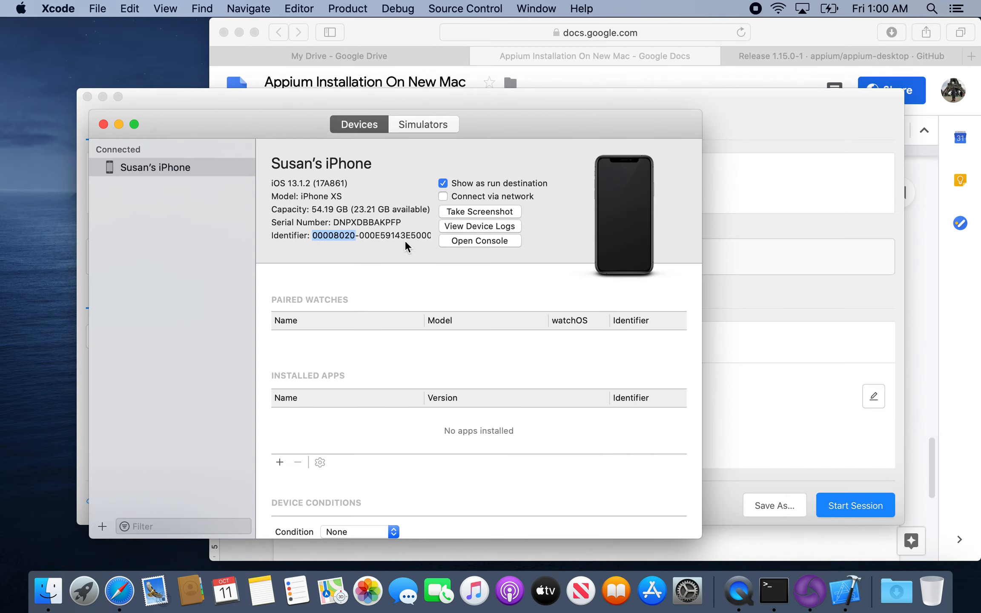
double_click(400, 235)
key(super+c)
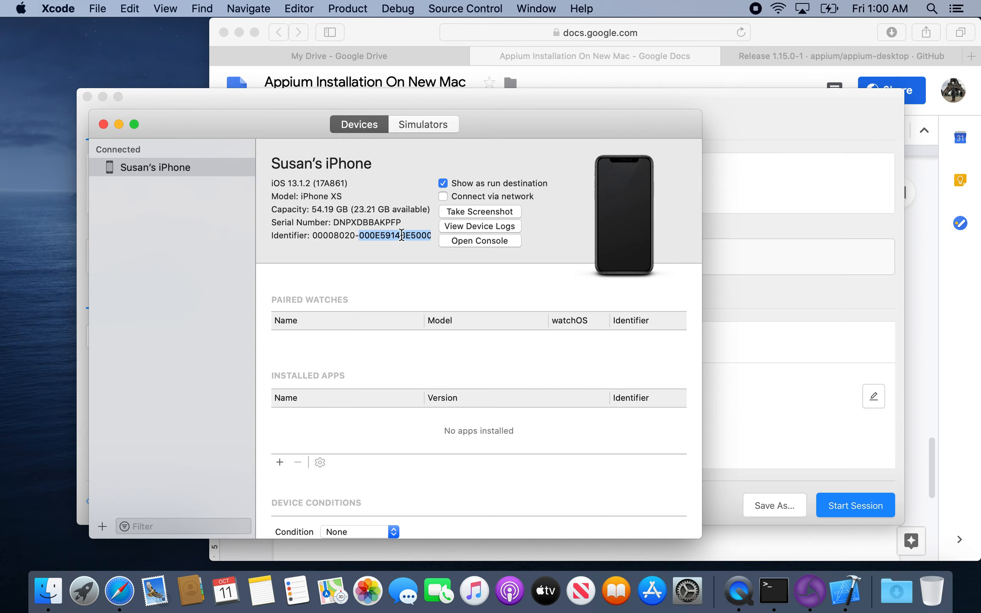
click(830, 229)
key(super+v)
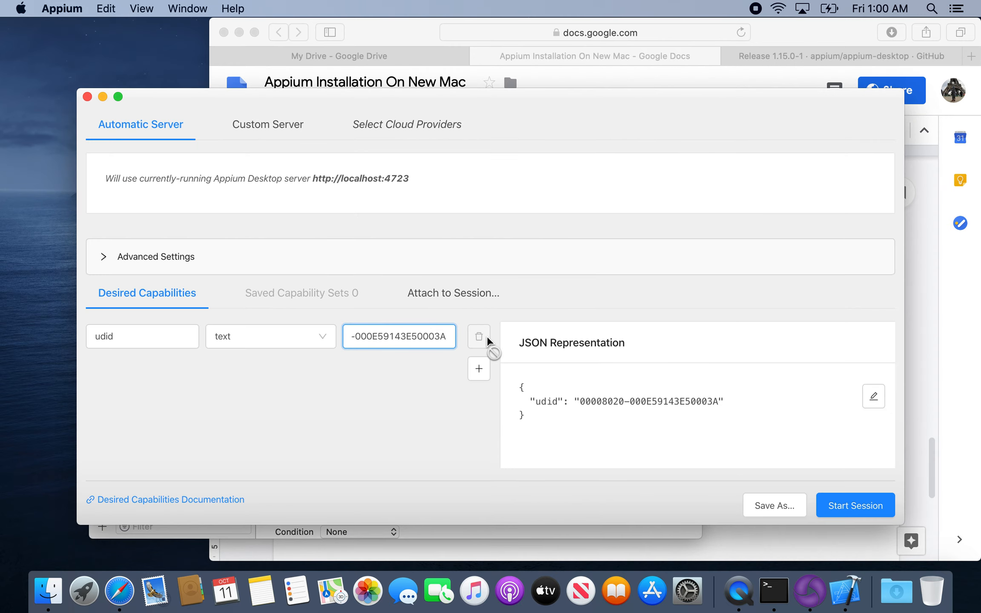
Return to Xcode and close its Devices and Simulators window.
click(540, 544)
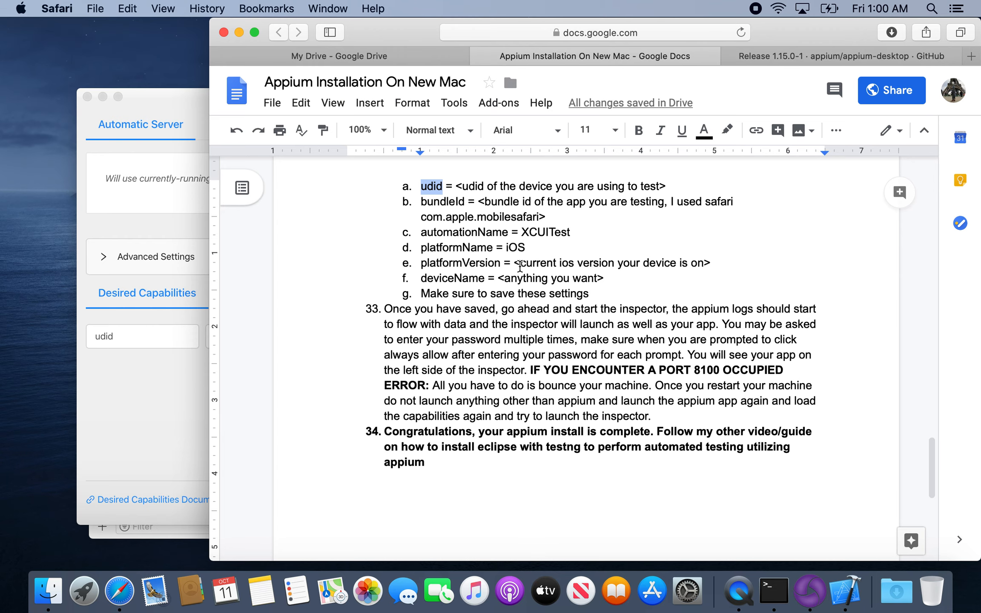
click(845, 592)
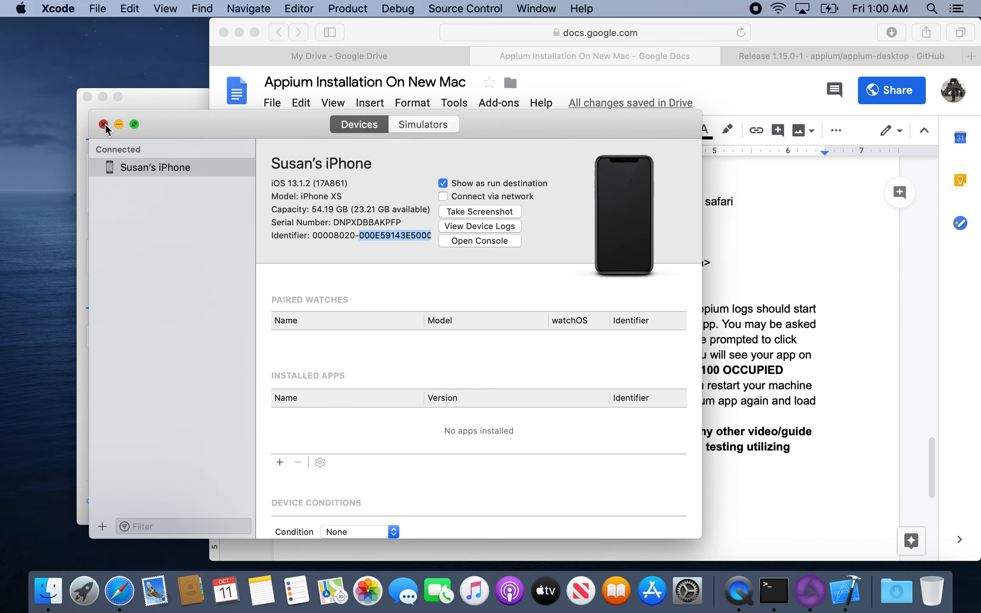
click(104, 124)
Add a second desired capability in Appium and name it `bundleId`, copied from the document.
click(446, 200)
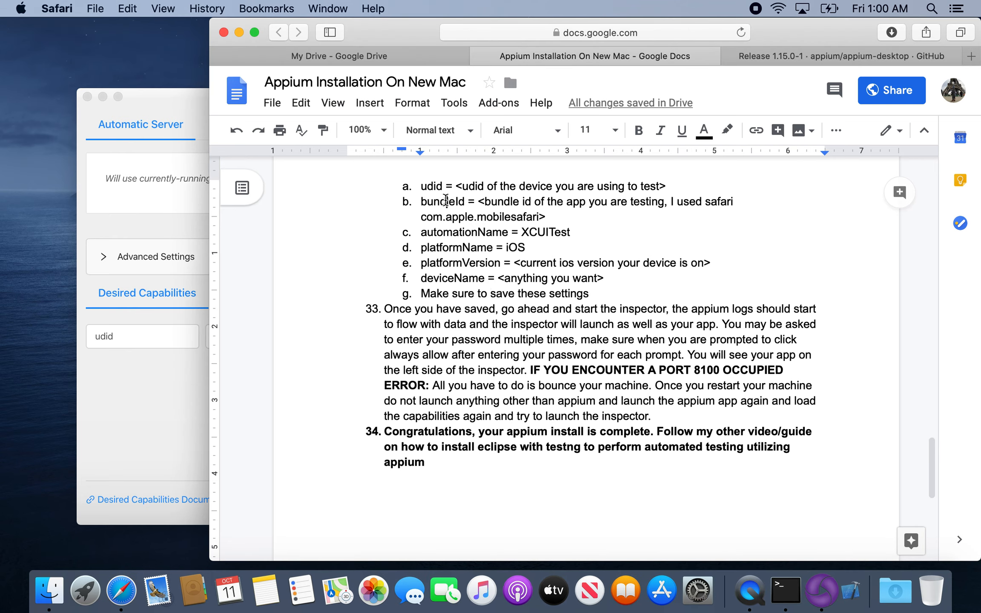
double_click(446, 200)
key(super+c)
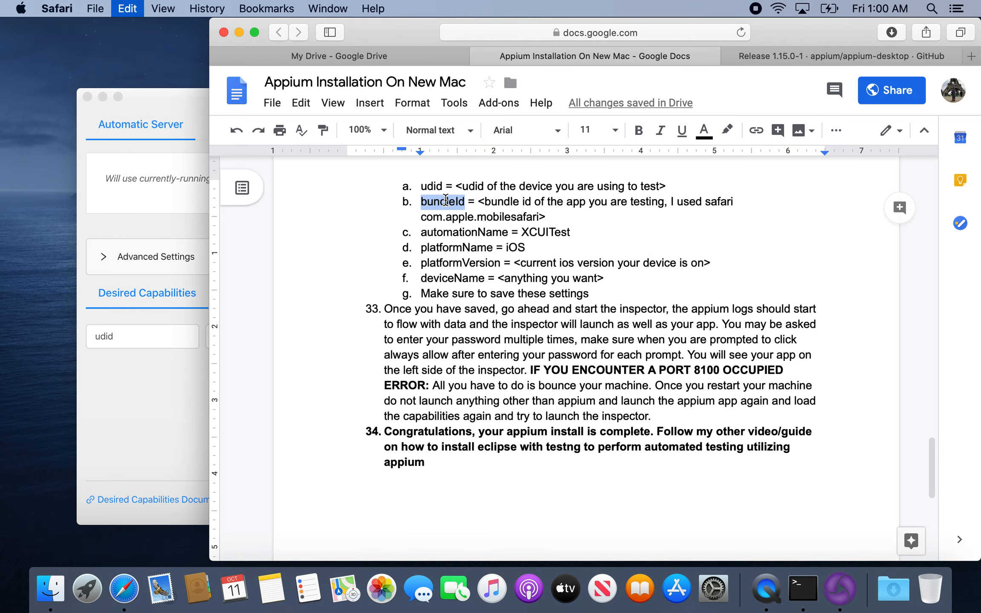
click(153, 432)
click(479, 369)
click(112, 371)
key(super+v)
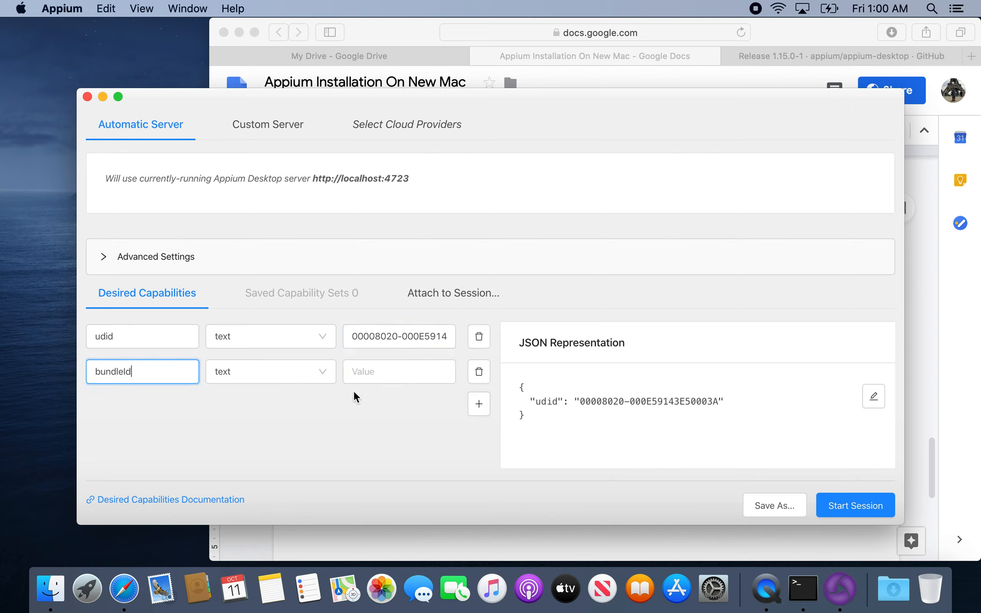
Set the bundleId value to `com.apple.mobilesafari`, copied from the document, and add a third blank capability row in Appium.
click(384, 372)
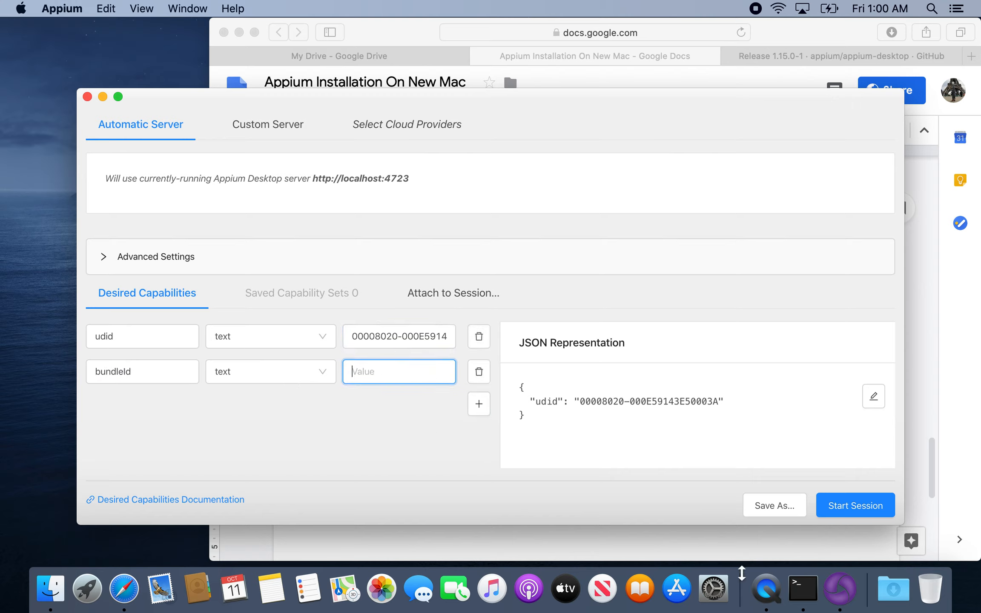
click(143, 587)
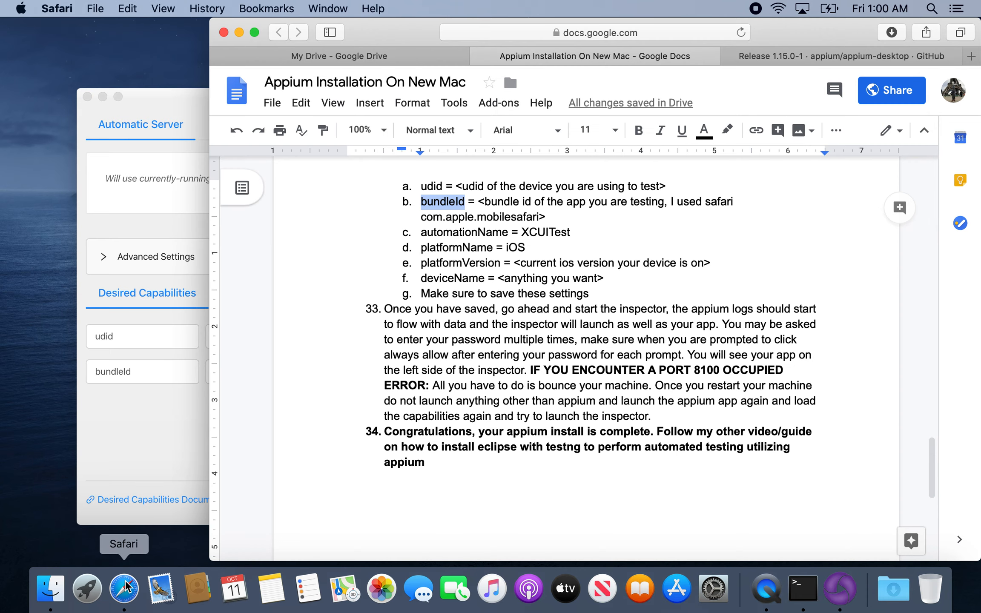
drag(539, 217, 410, 220)
key(super+c)
click(151, 429)
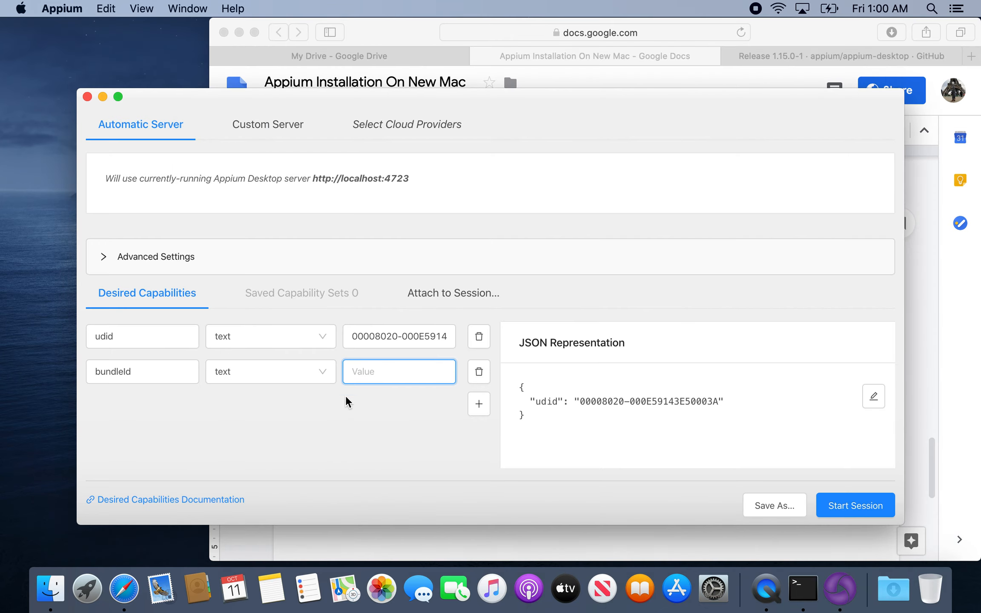
key(super+v)
click(478, 404)
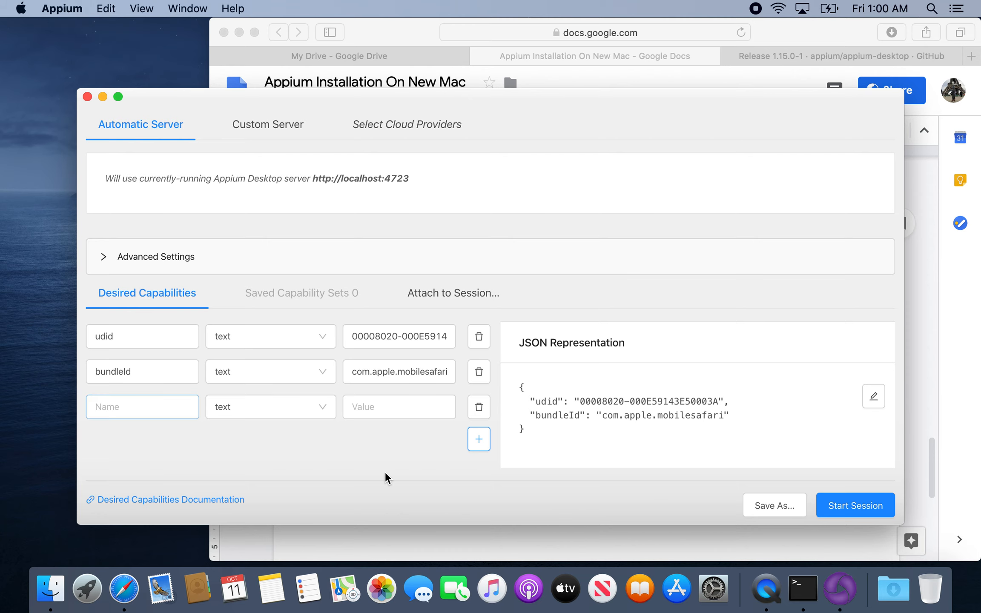
Name the third desired capability in Appium `automationName`, copied from the document.
click(448, 559)
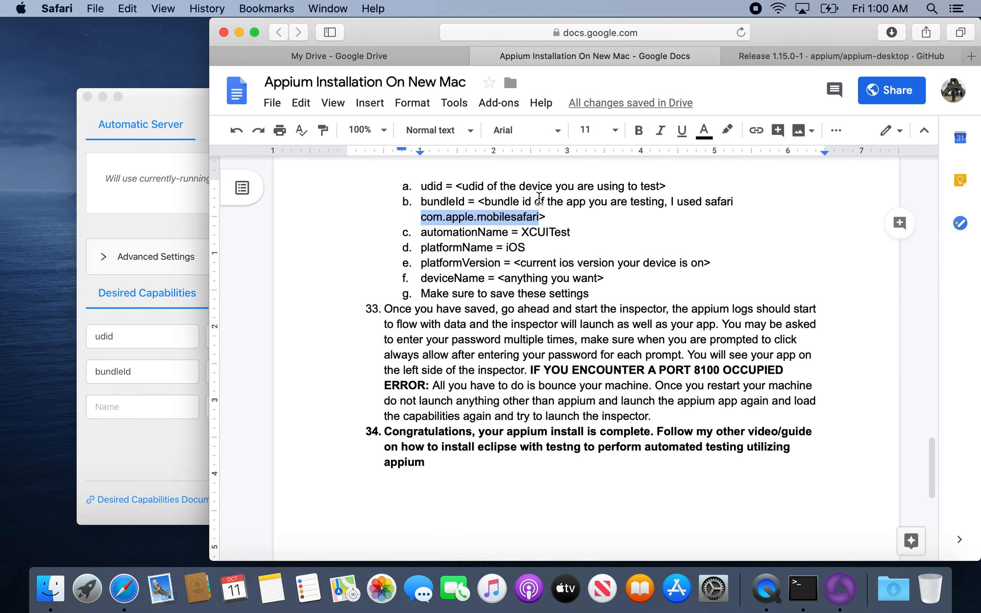
double_click(483, 230)
key(super+c)
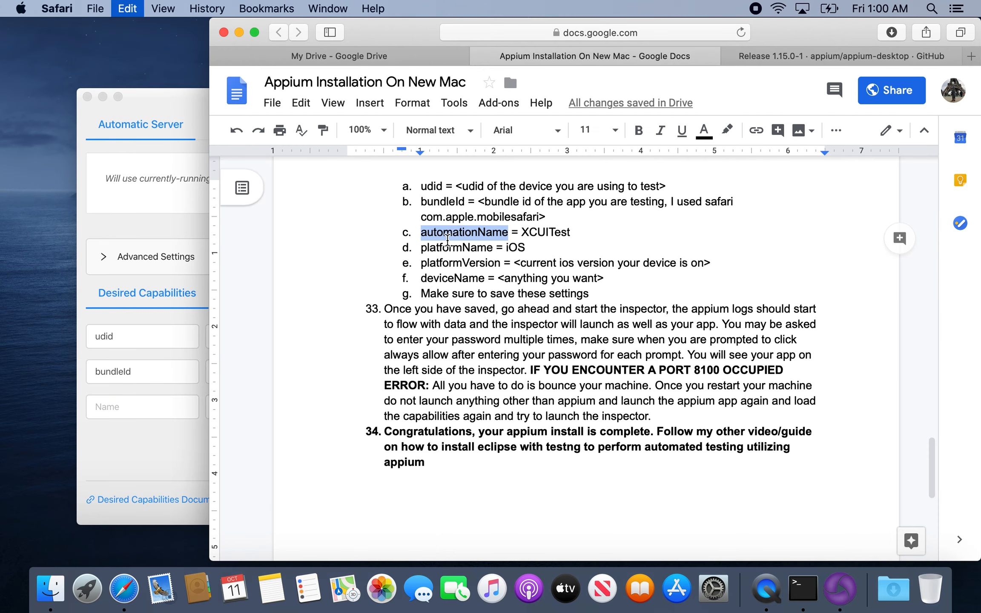
click(146, 408)
key(super+v)
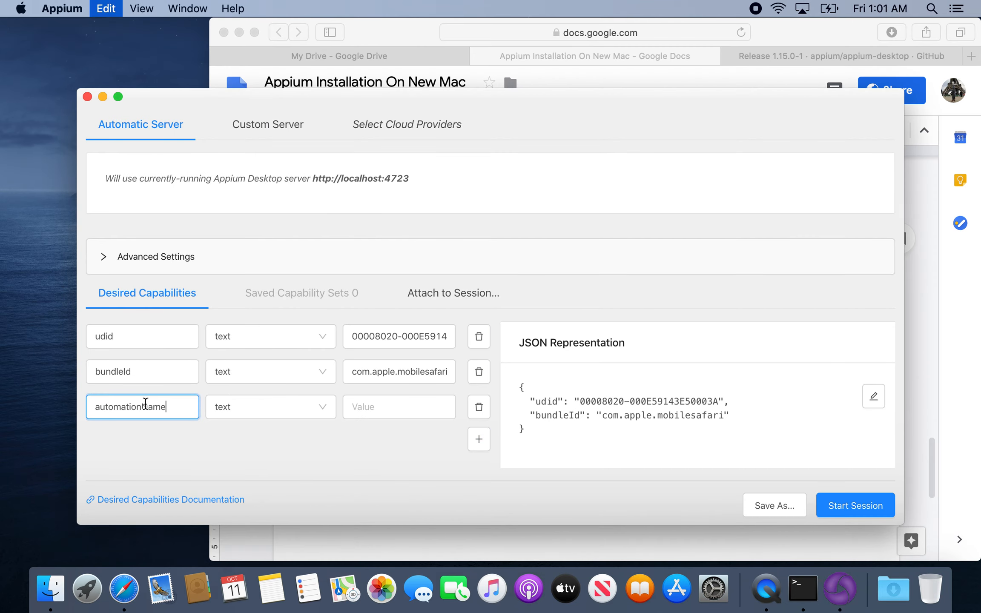
Set the automationName value to `XCUITest`, copied from the document, and add a fourth blank capability row in Appium.
click(374, 557)
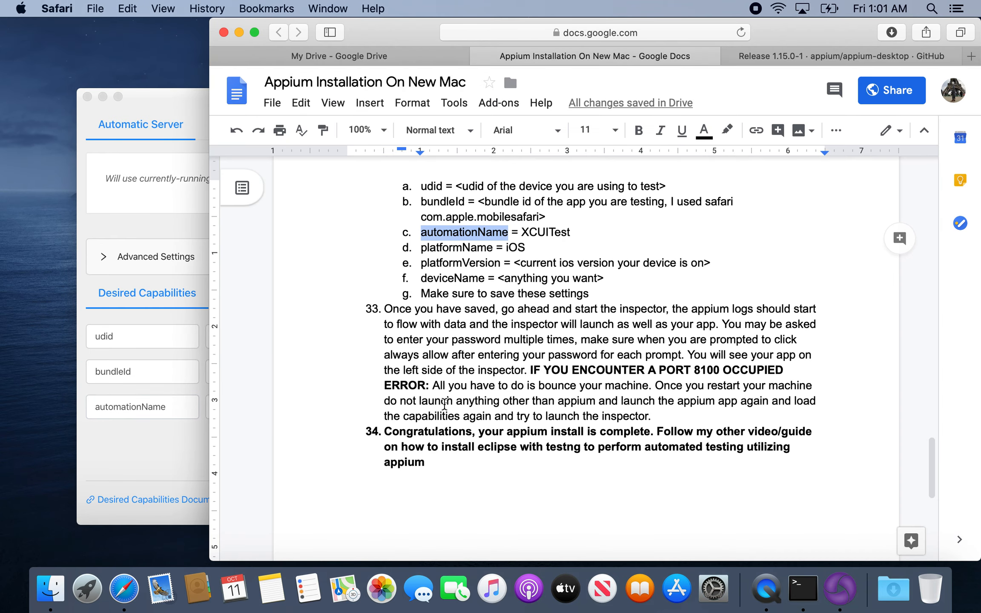
double_click(561, 231)
click(147, 465)
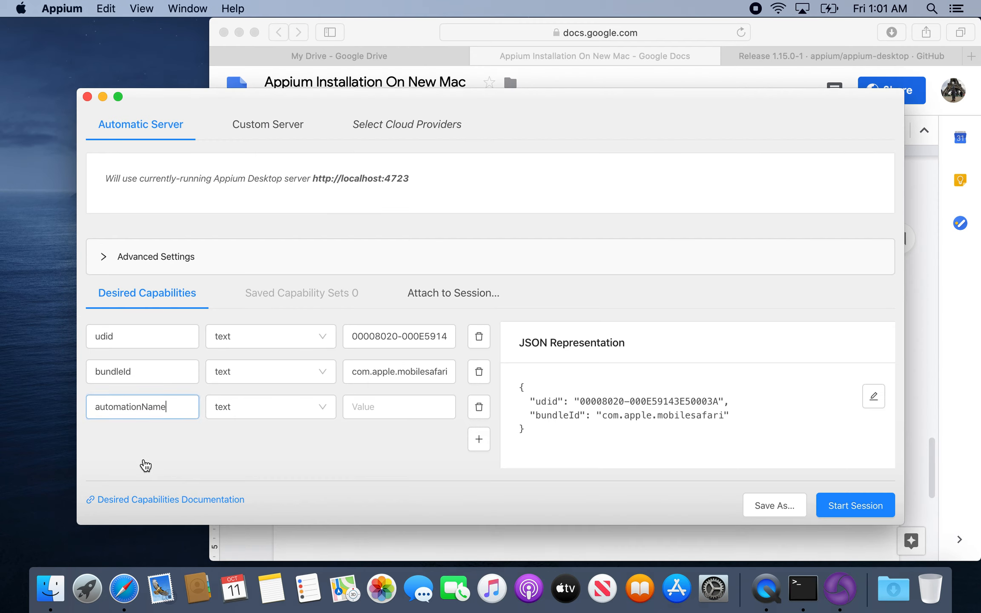
click(400, 407)
key(super+v)
click(470, 445)
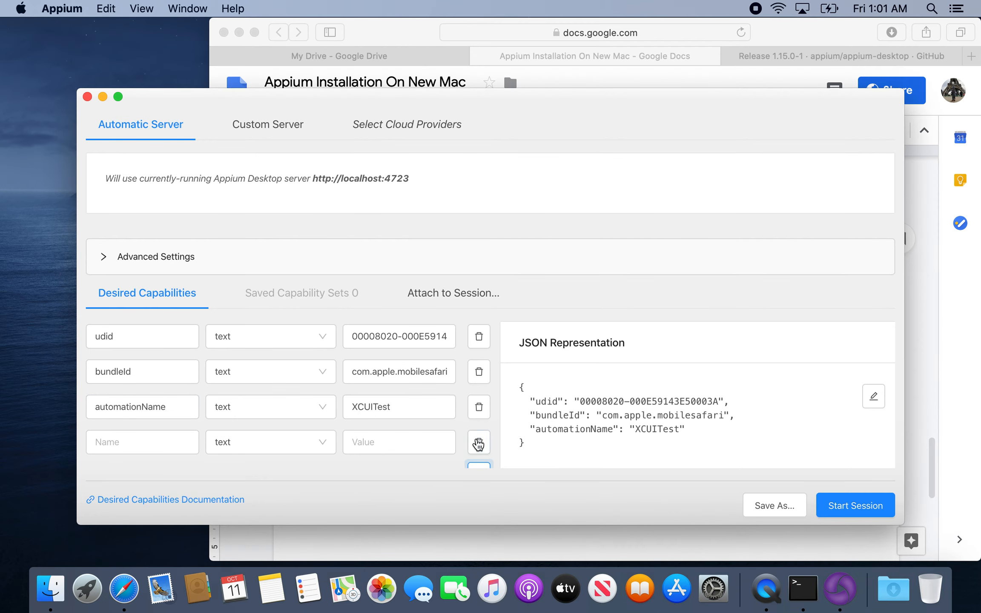
Name the fourth capability in Appium `platformName`, copied from the document, and enter `IOS` as its value.
click(445, 557)
double_click(466, 249)
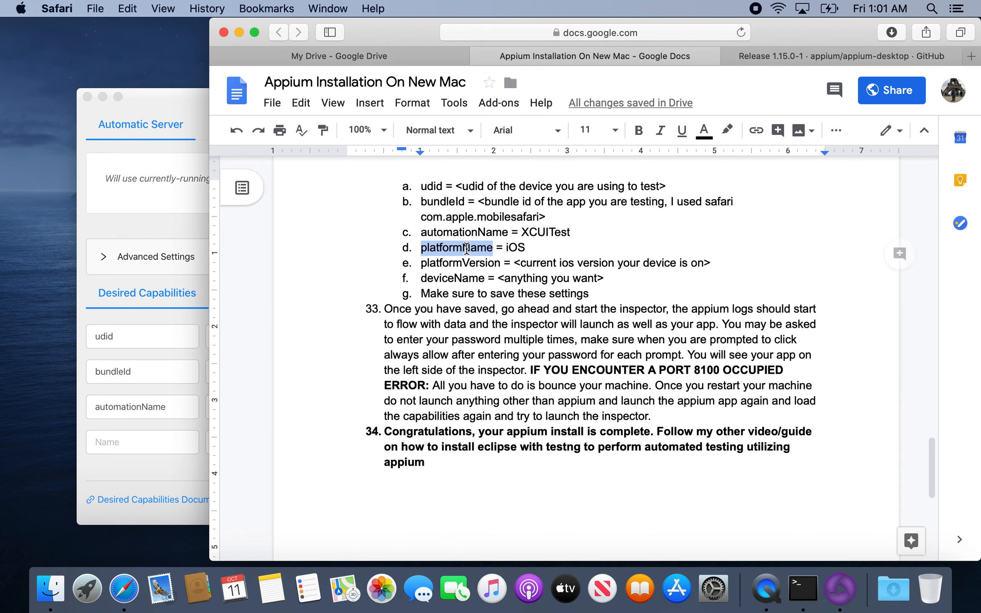
click(117, 442)
click(117, 442)
key(super+v)
click(352, 439)
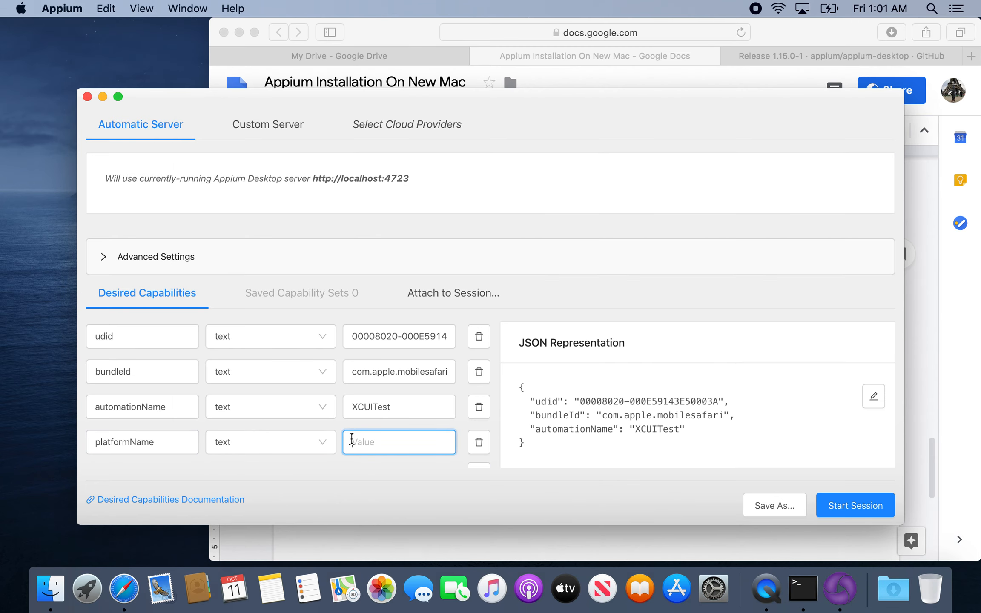
text(IOS)
Copy the platformVersion name from the document and correct the platformName value in Appium to `iOS`.
click(416, 542)
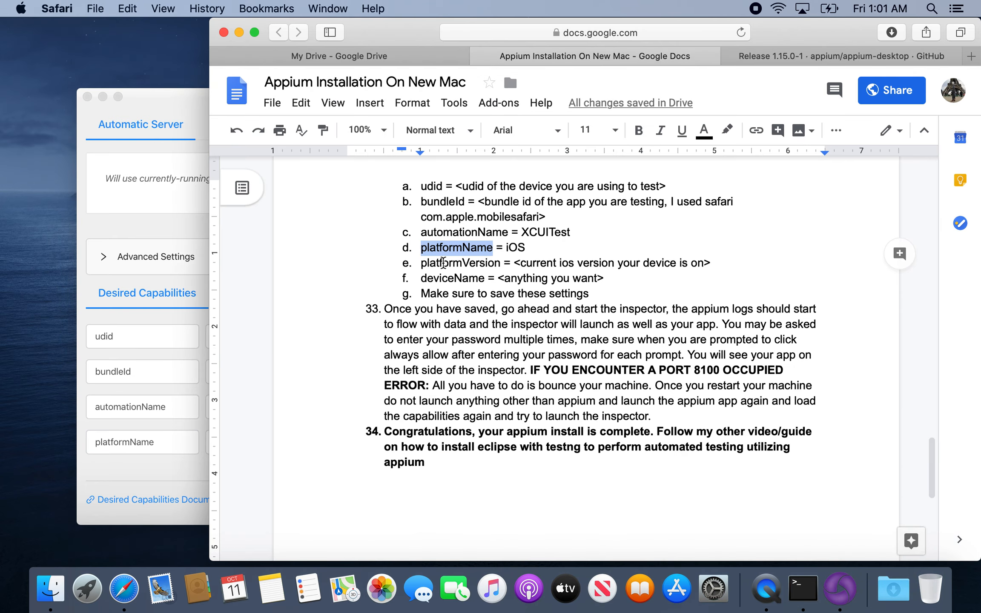
double_click(456, 262)
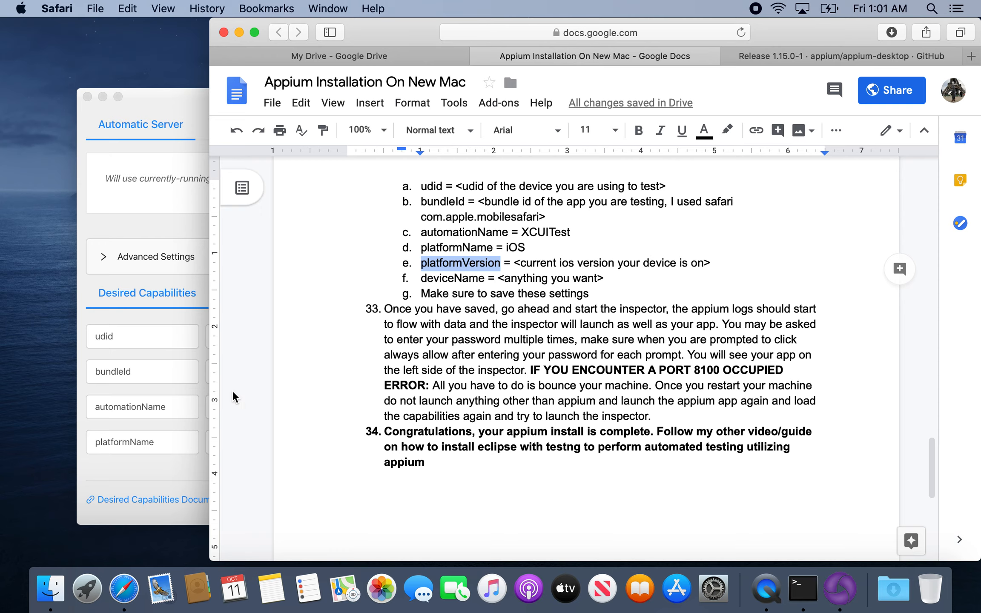
click(175, 458)
click(356, 446)
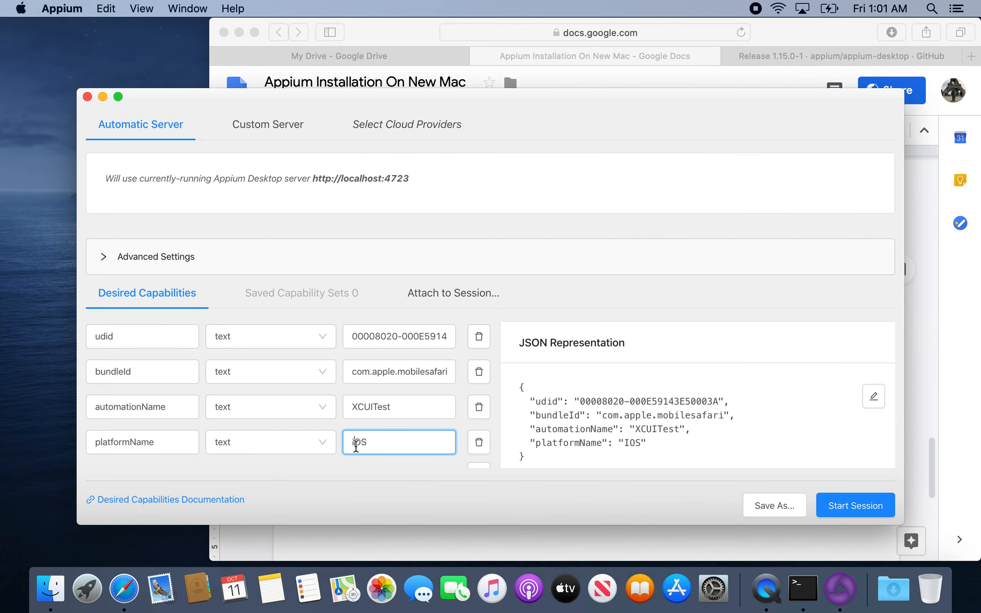
Add a fifth desired capability named `platformVersion` and set its value to 13.1.
scroll(468, 447, down, 2)
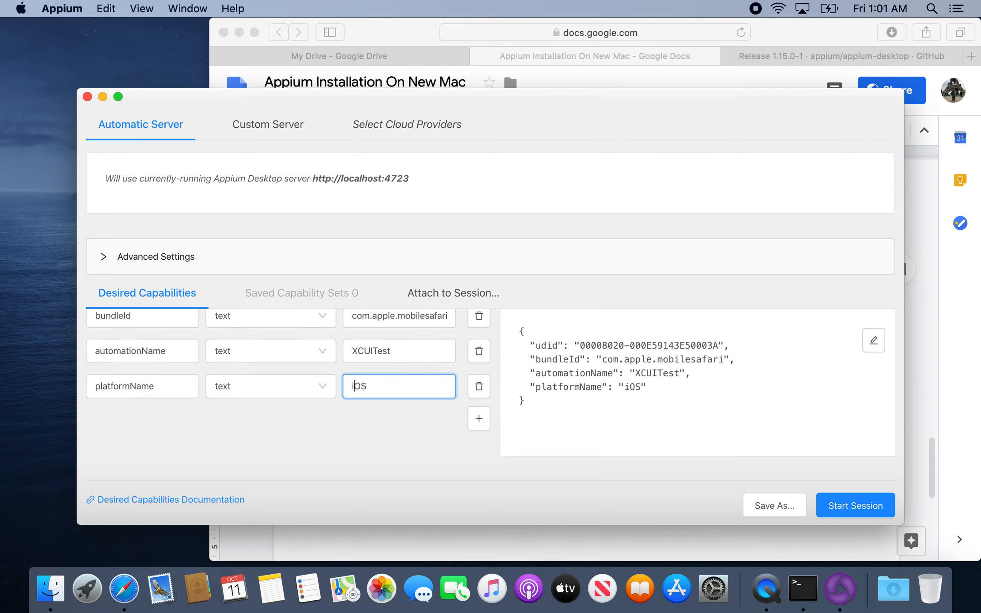
right_click(479, 423)
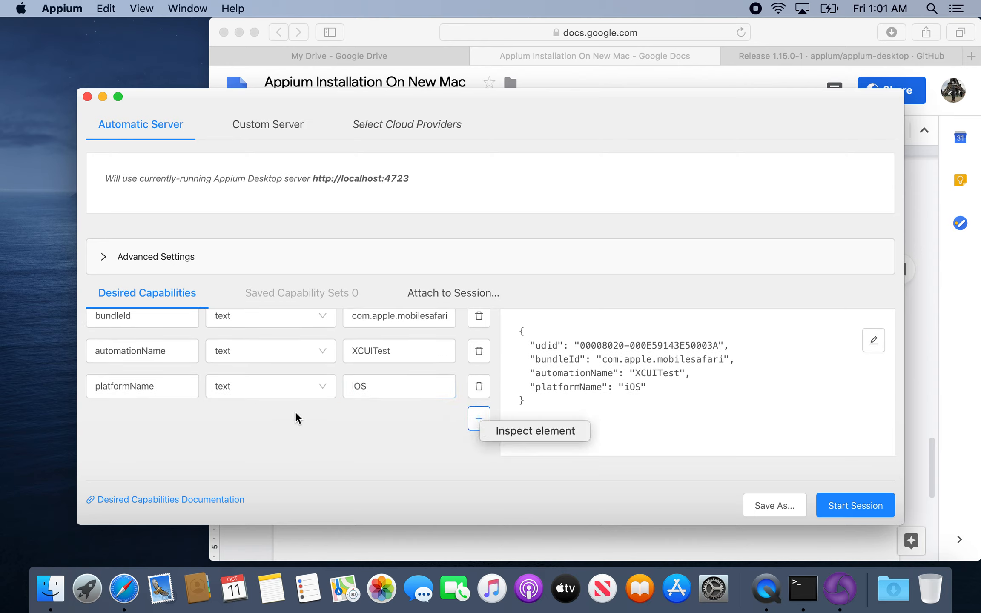
click(479, 418)
click(478, 418)
click(127, 423)
text(platformVersion)
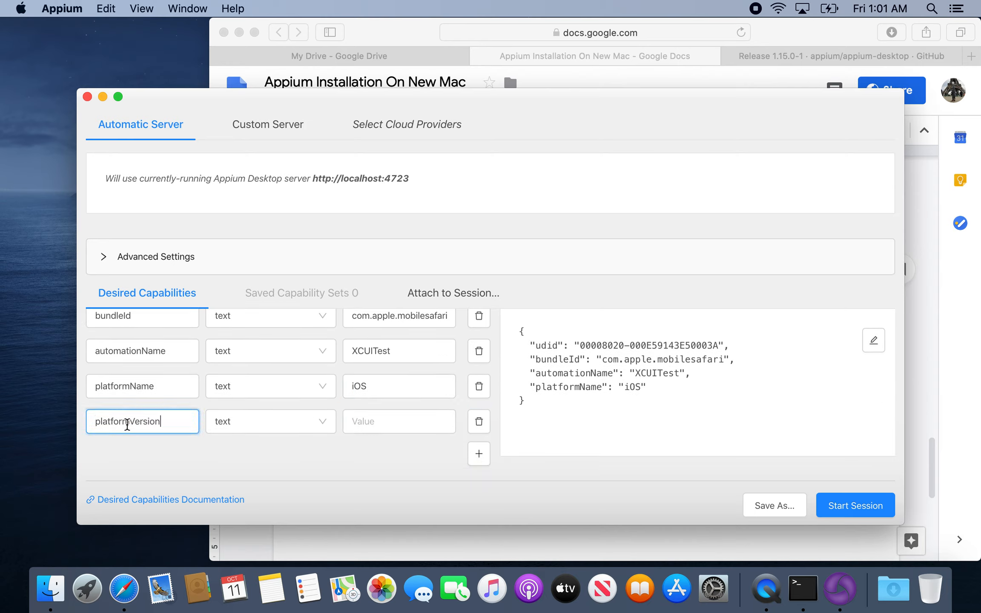
click(374, 421)
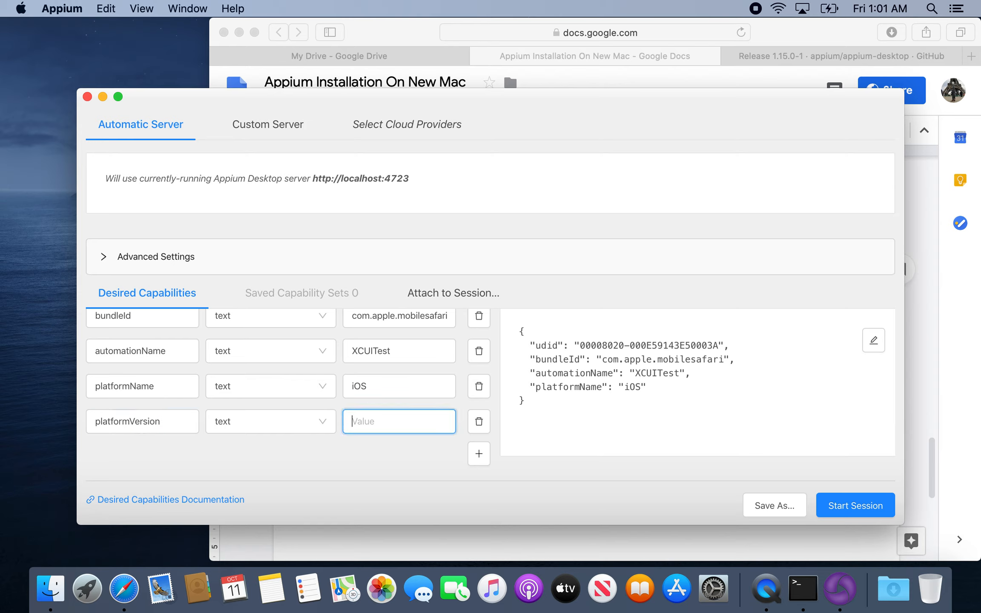
text(13.1)
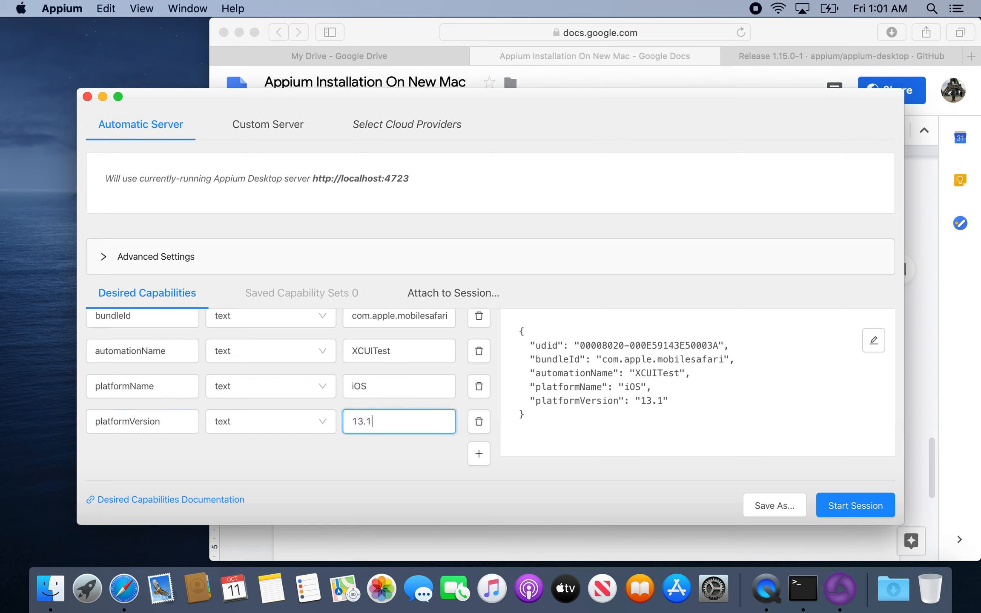
text(.2)
key(BackSpace)
key(BackSpace)
Add a sixth desired capability in Appium and name it `deviceName`, copied from the document.
click(442, 541)
double_click(468, 278)
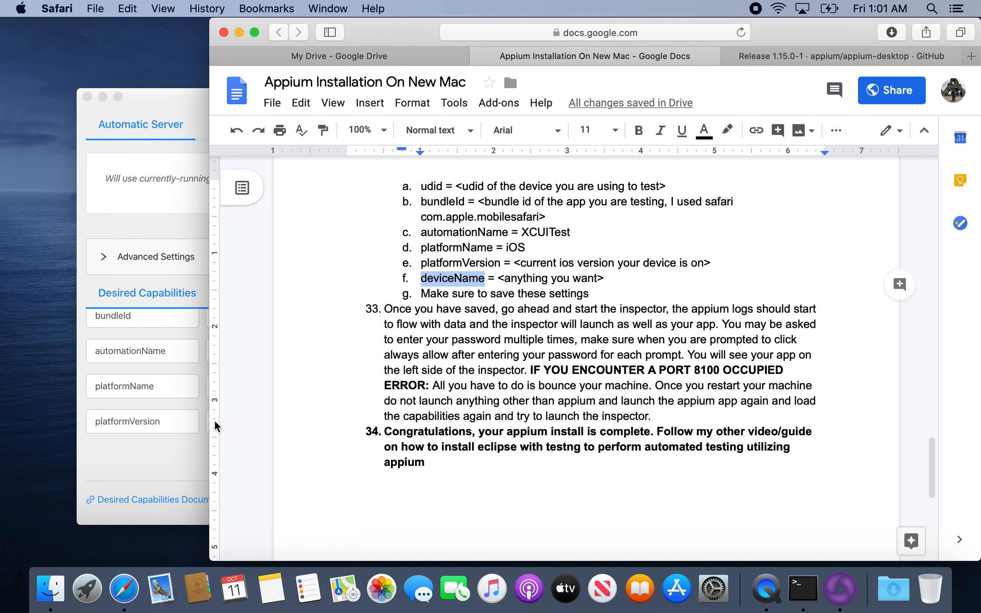
click(186, 466)
right_click(484, 456)
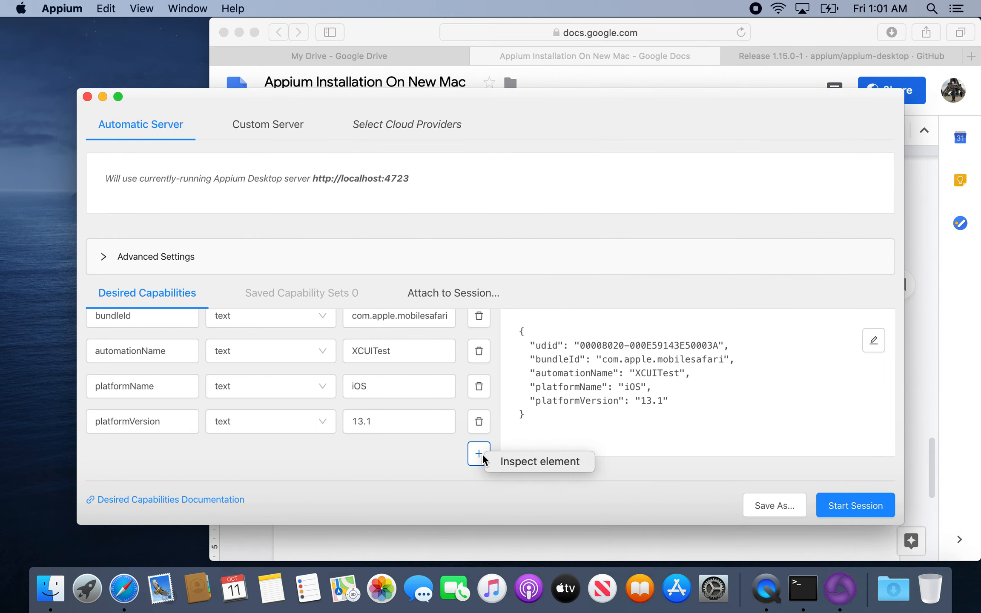
click(479, 457)
click(479, 455)
click(110, 458)
key(super+v)
Set the deviceName value to `Test`, check the document's remaining instructions and return to Appium.
click(393, 462)
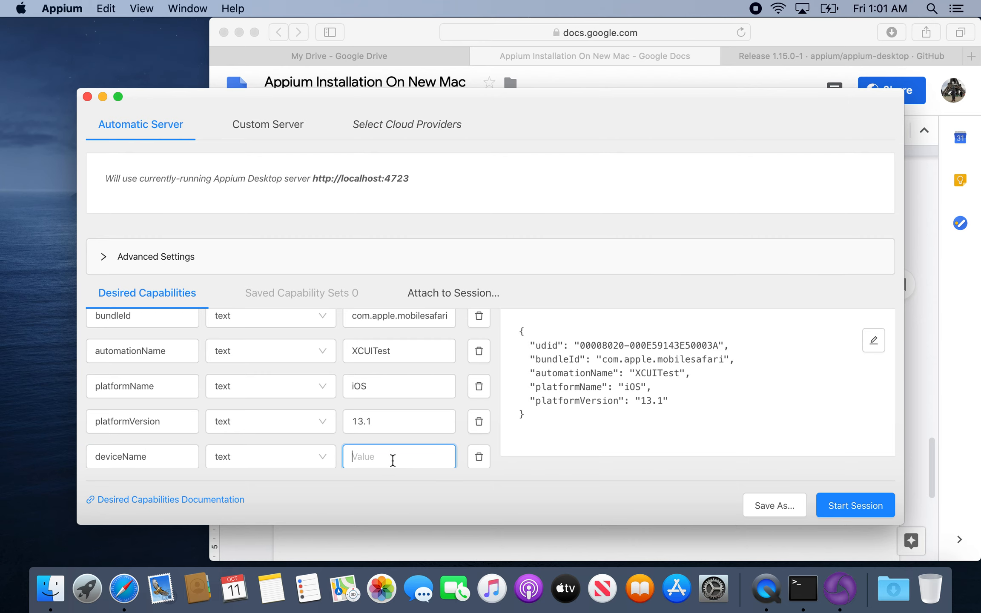
text(Test)
click(444, 556)
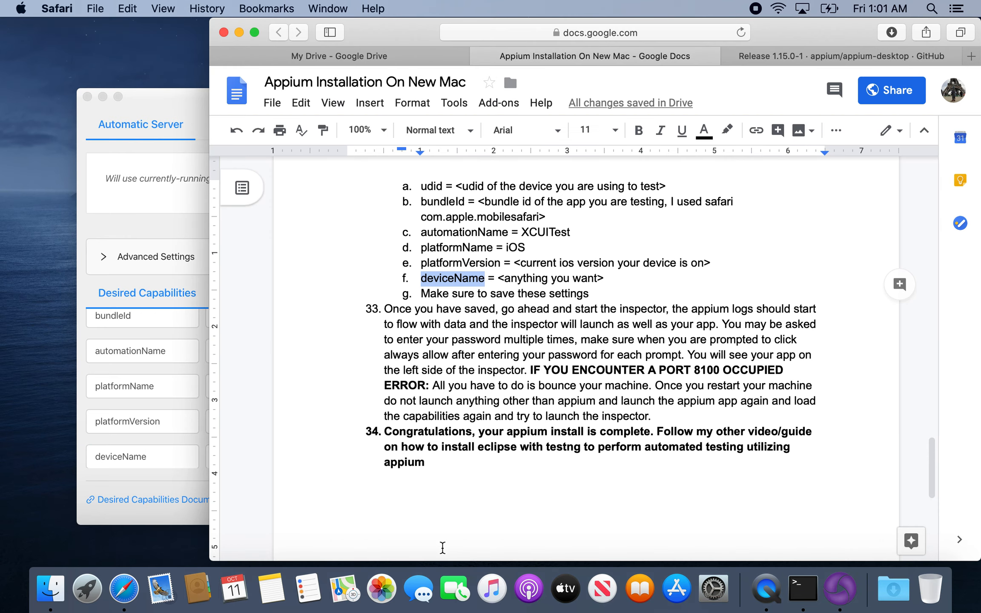
click(182, 481)
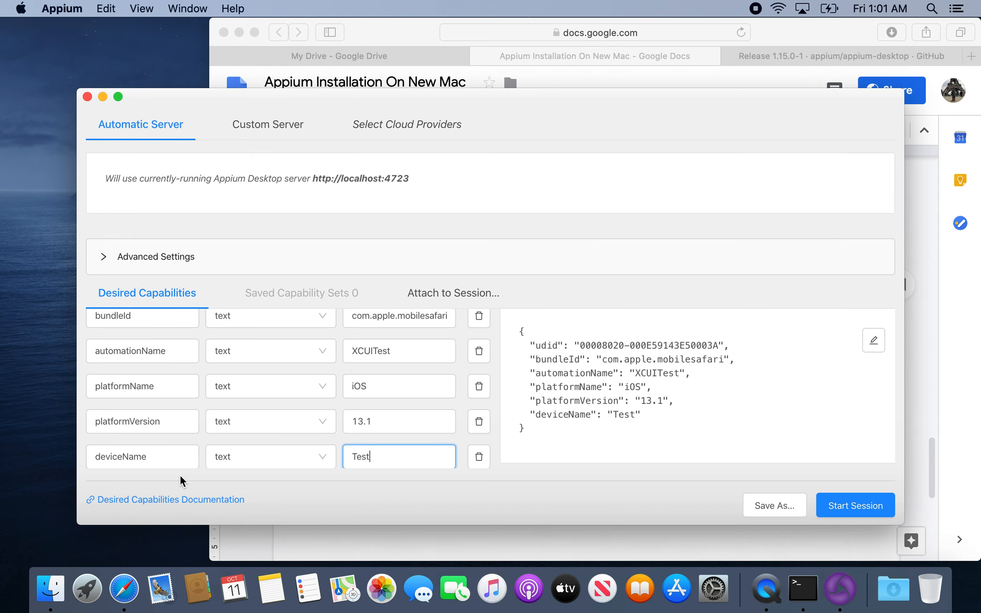
Save the desired capabilities as a capability set named `IPhone XS`.
click(773, 507)
click(464, 237)
text(P)
key(BackSpace)
text(Iphone)
key(BackSpace)
key(BackSpace)
key(BackSpace)
key(BackSpace)
key(BackSpace)
key(BackSpace)
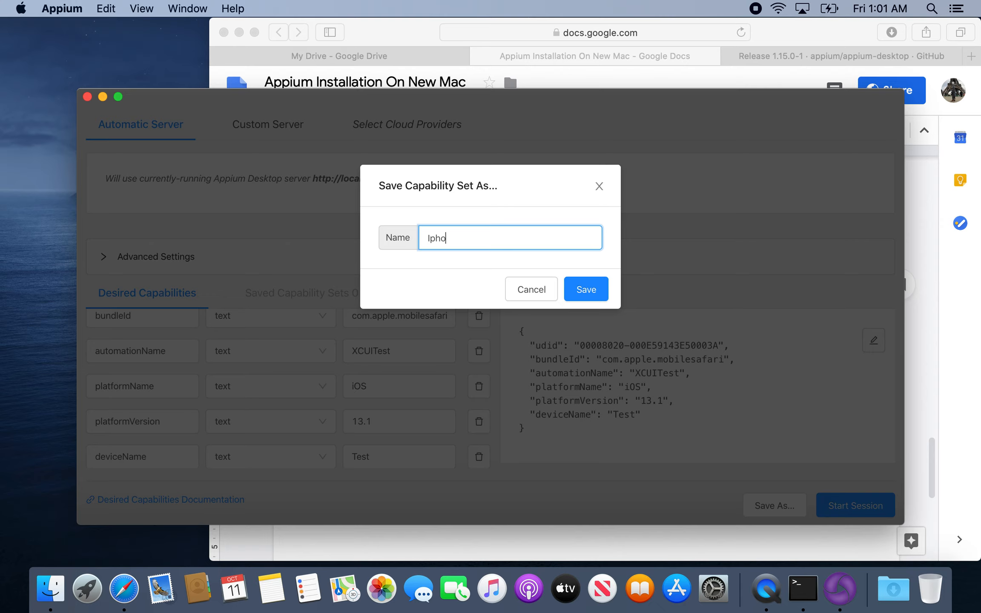
text(IPhone XS)
click(583, 288)
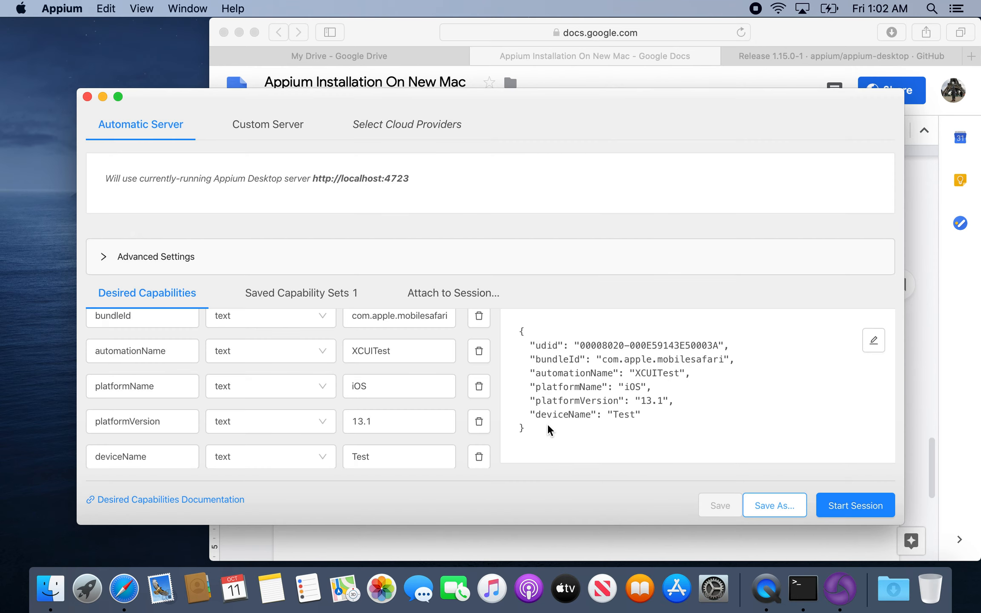
Read the document's step 33 on launching the inspector and start the session in Appium.
click(479, 540)
click(527, 339)
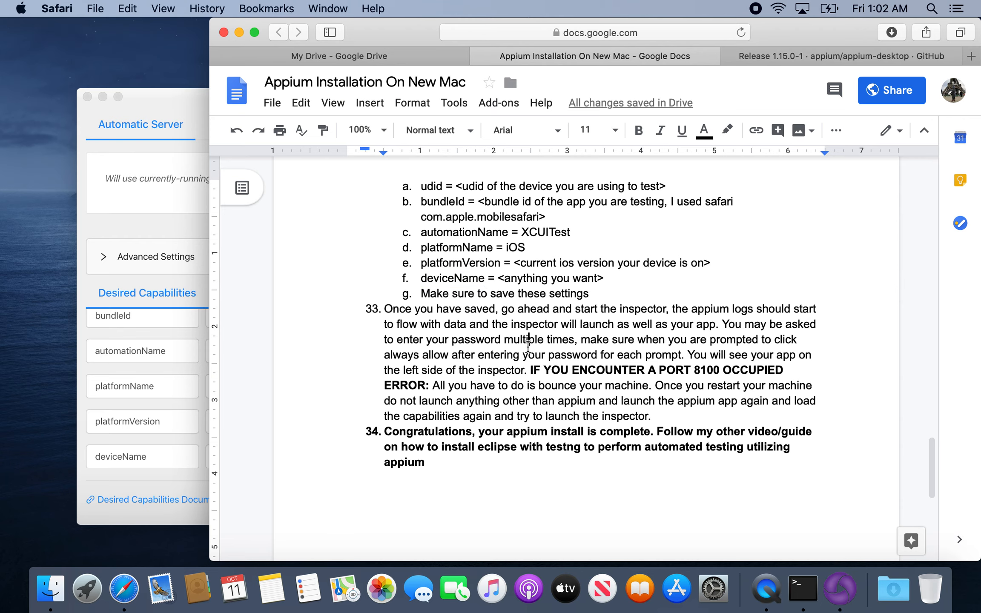
scroll(527, 346, down, 5)
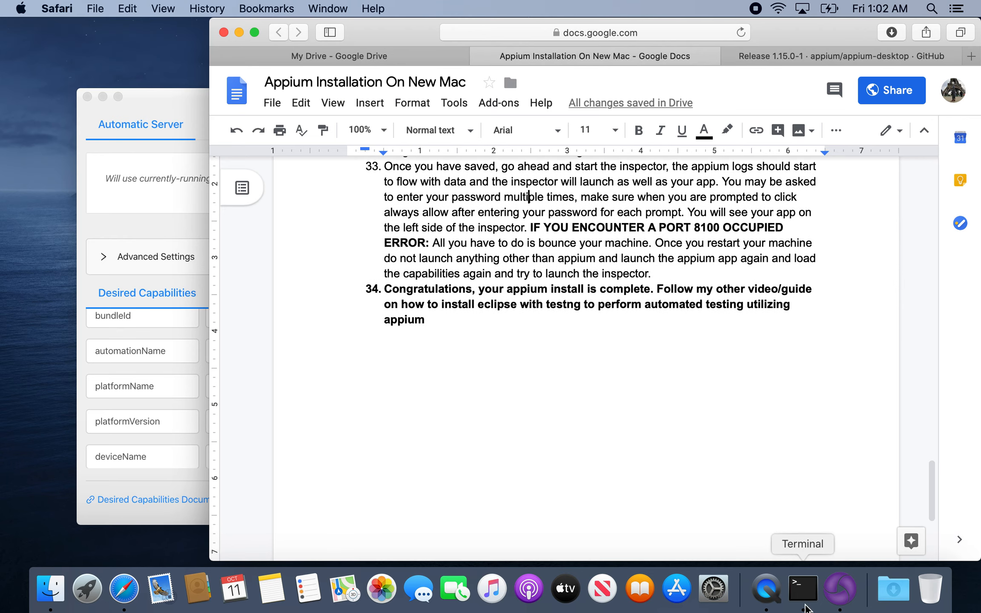
click(839, 589)
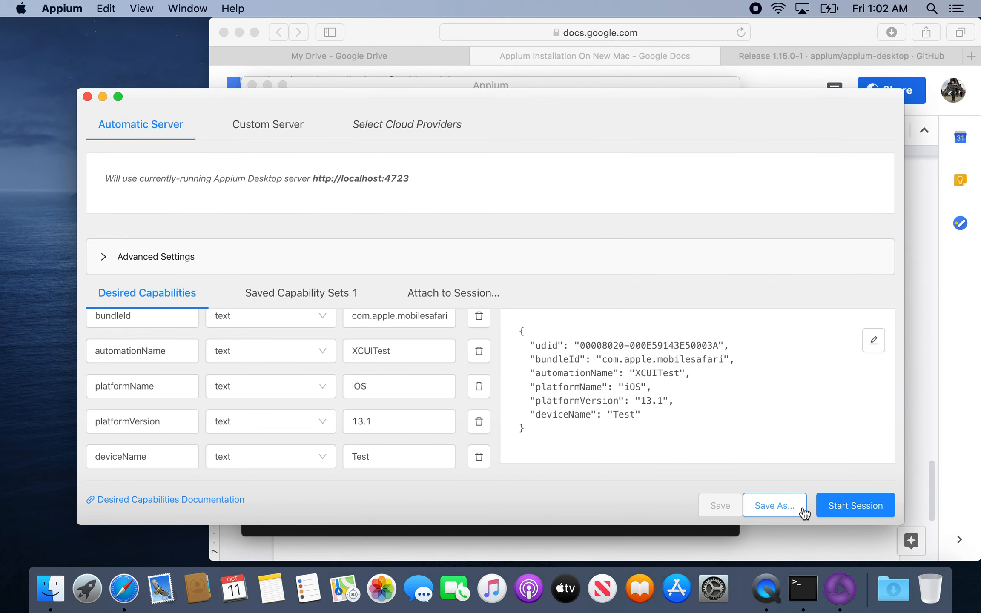
click(847, 510)
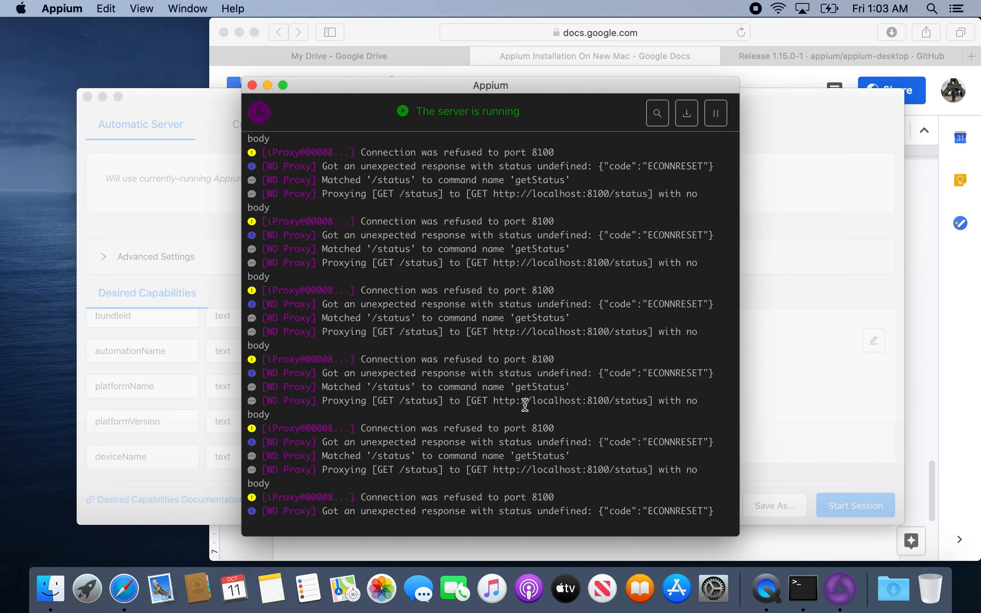
Compare the session window and Appium server log with the document's note on the port 8100 error.
click(210, 408)
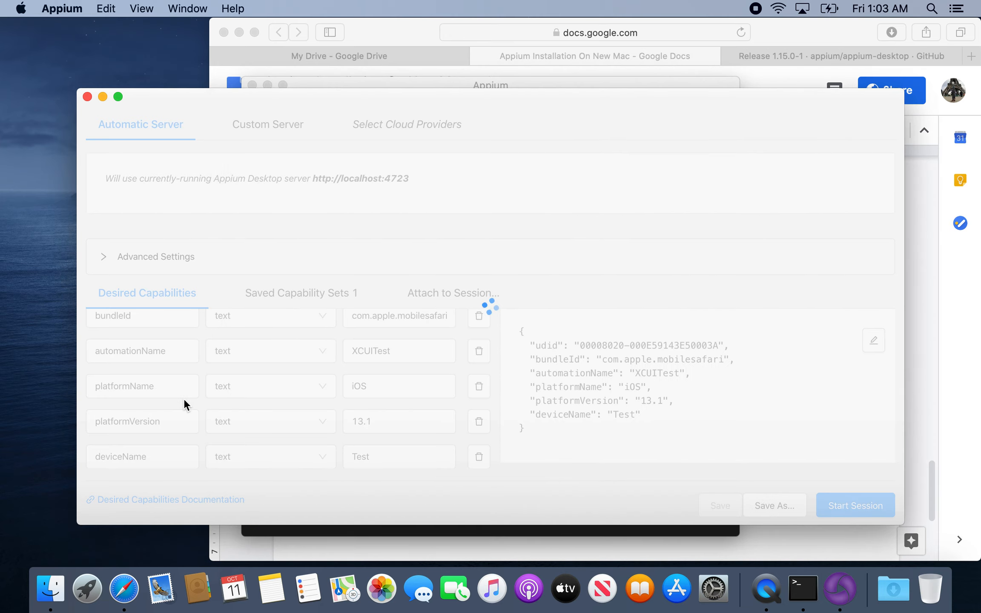
click(495, 531)
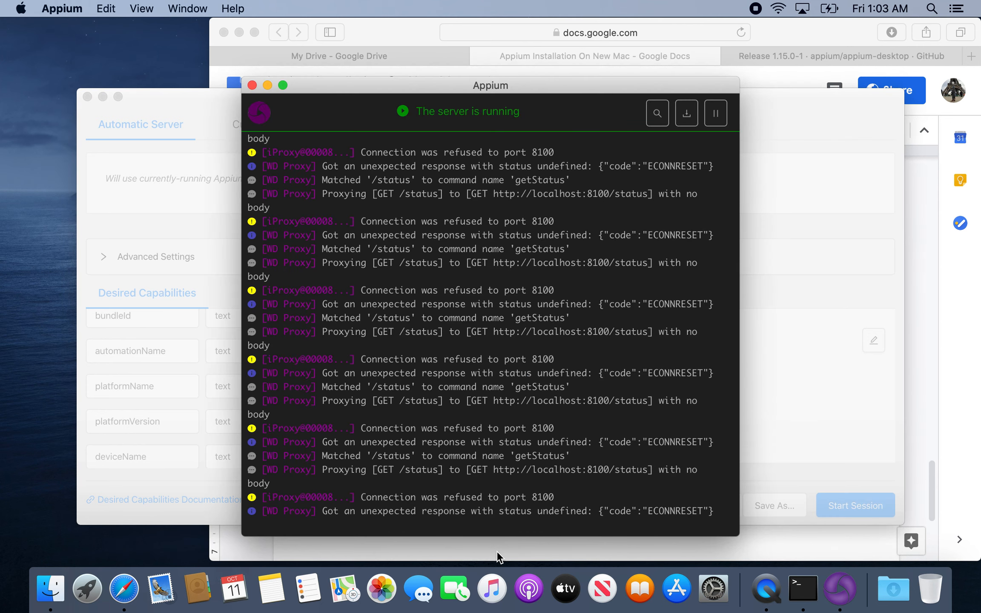
click(496, 550)
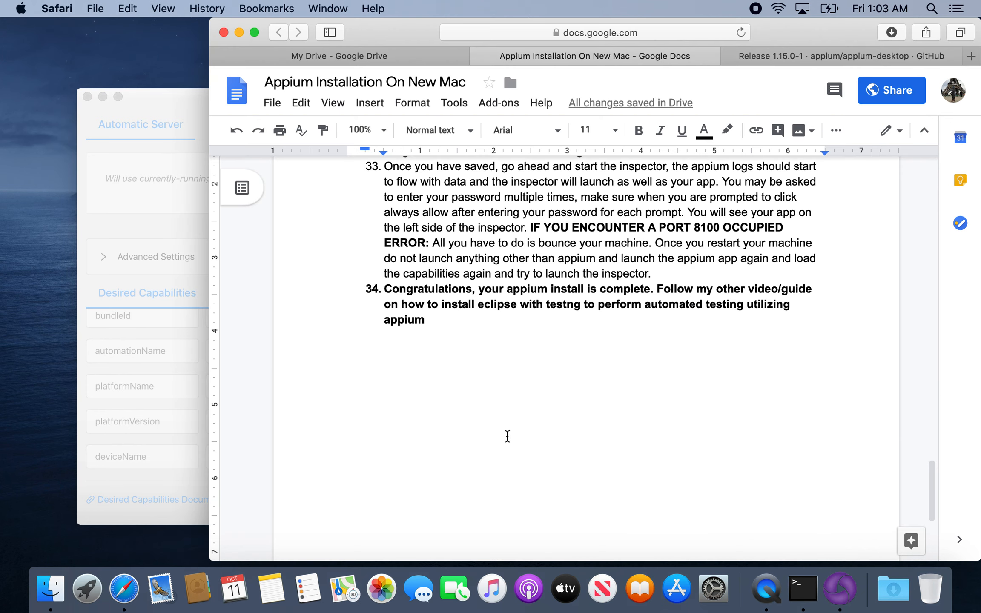
click(827, 575)
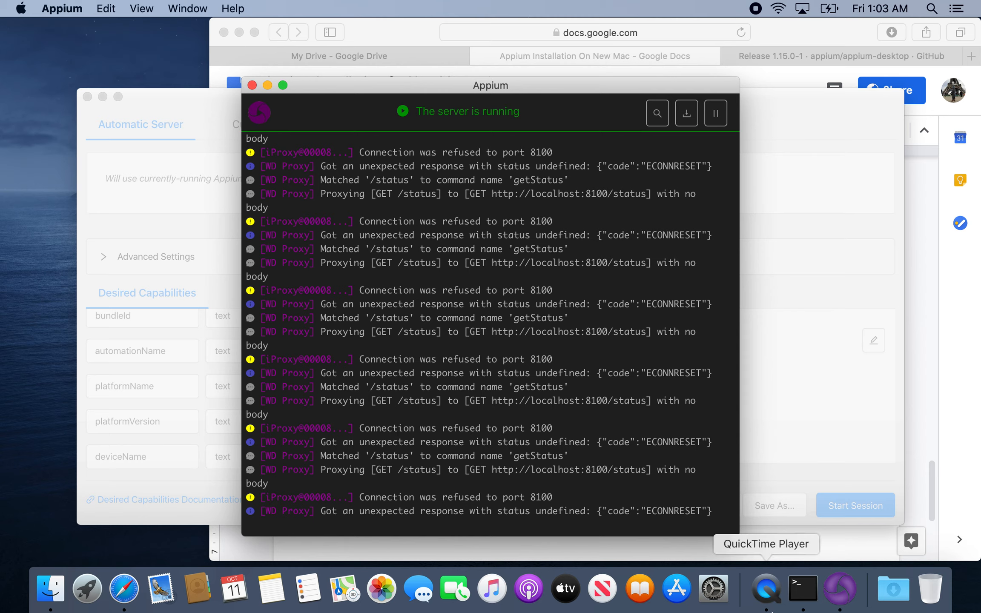
click(777, 596)
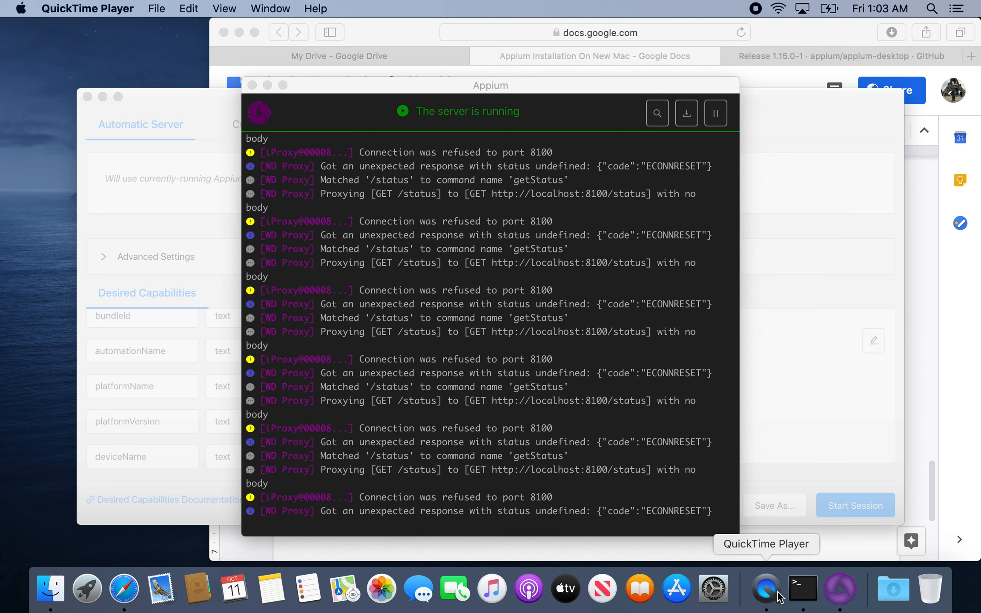
click(842, 591)
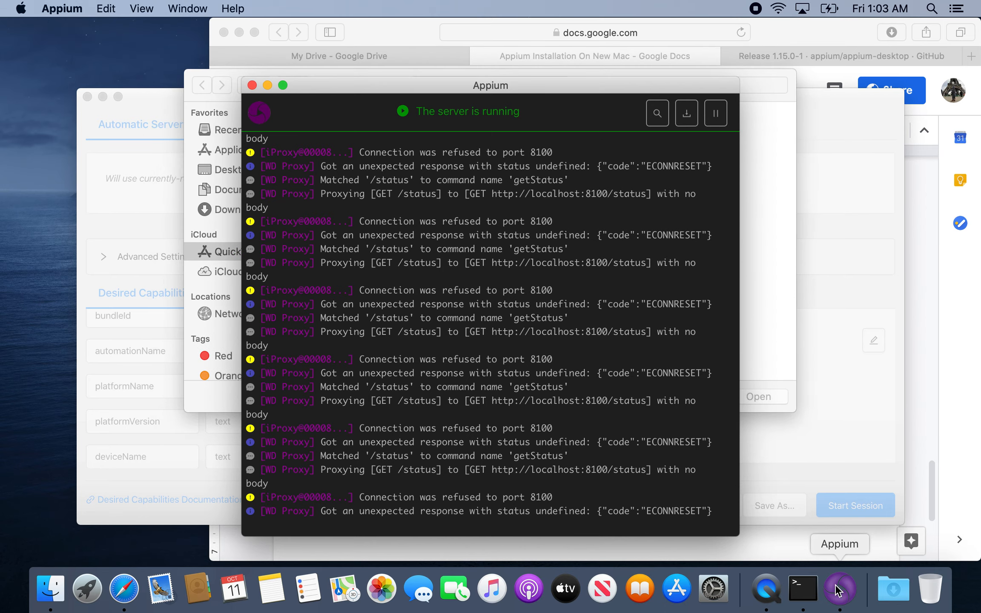
click(766, 272)
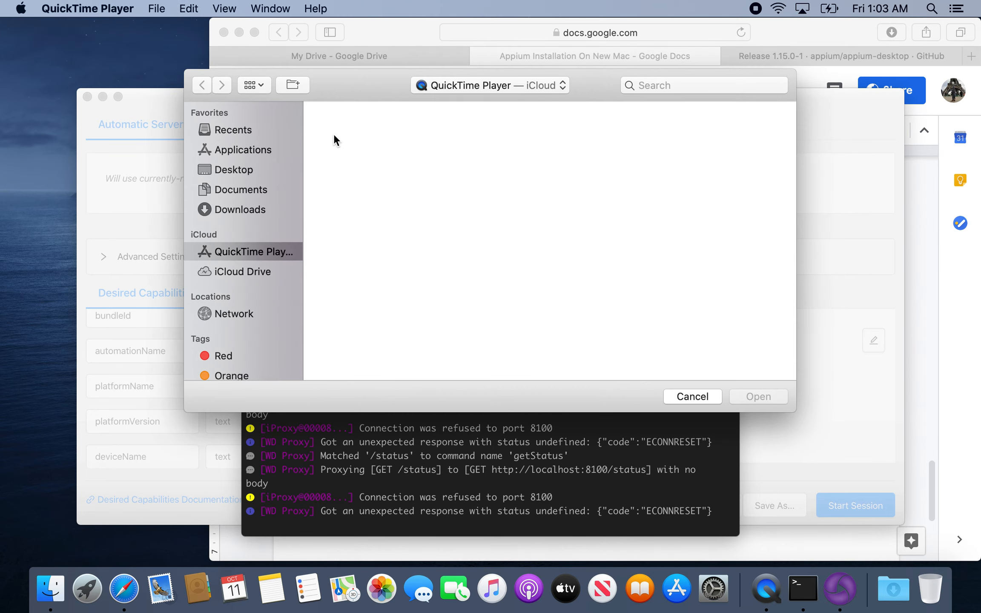
click(686, 394)
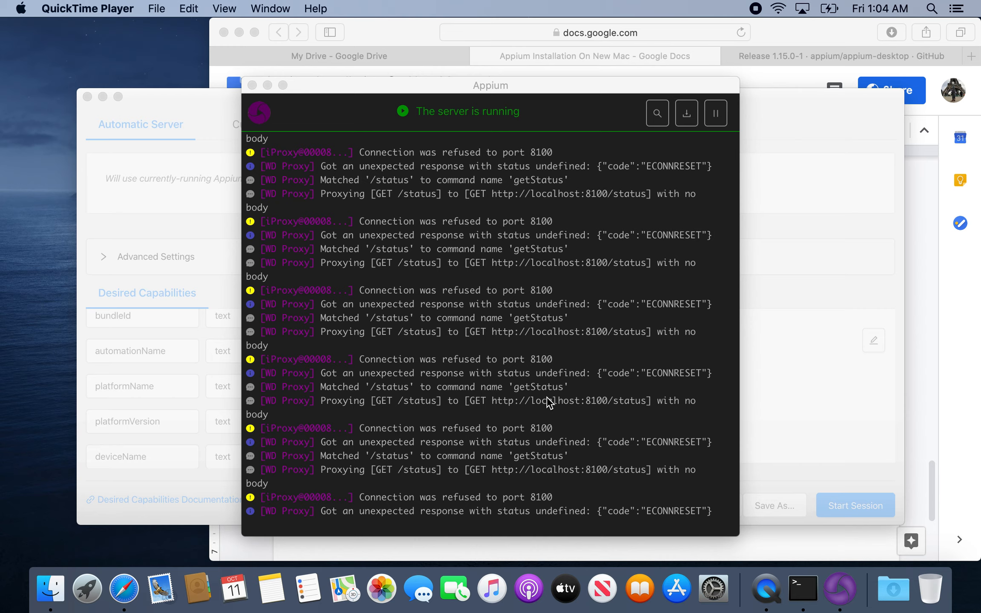
Switch to Safari and open a new tab, beginning a web search with `bun`.
click(124, 588)
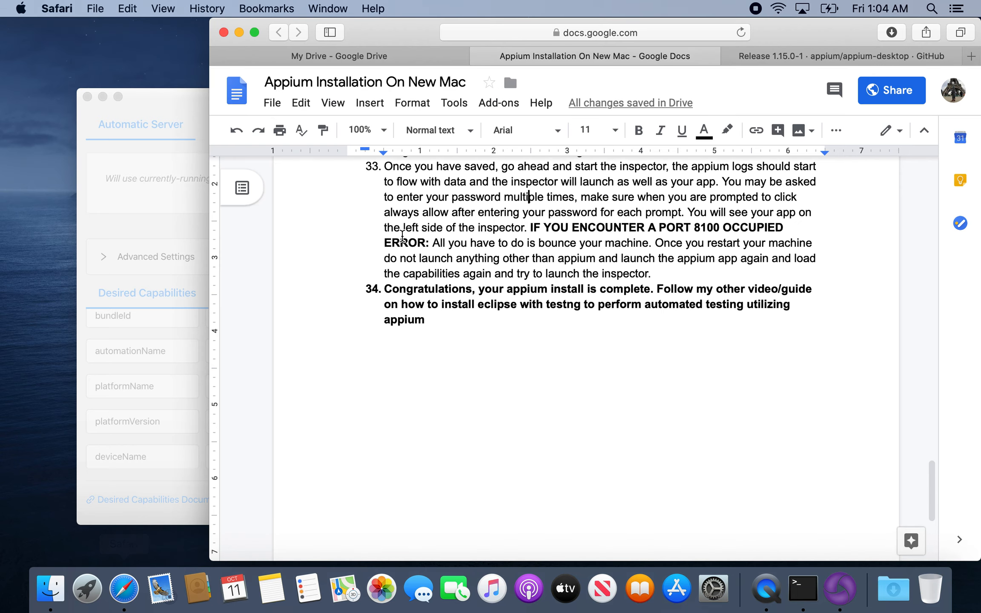
click(960, 57)
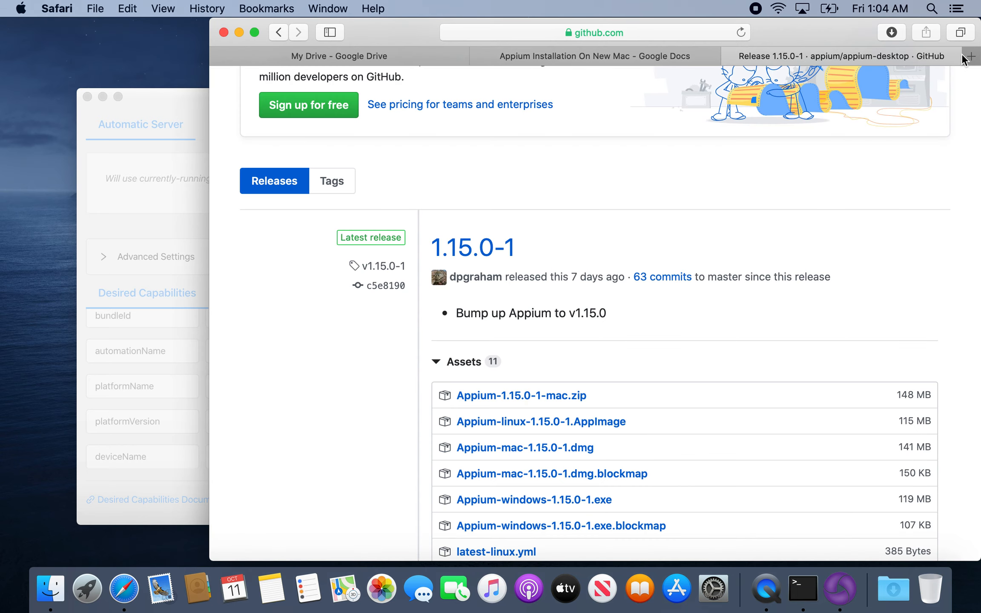
click(971, 58)
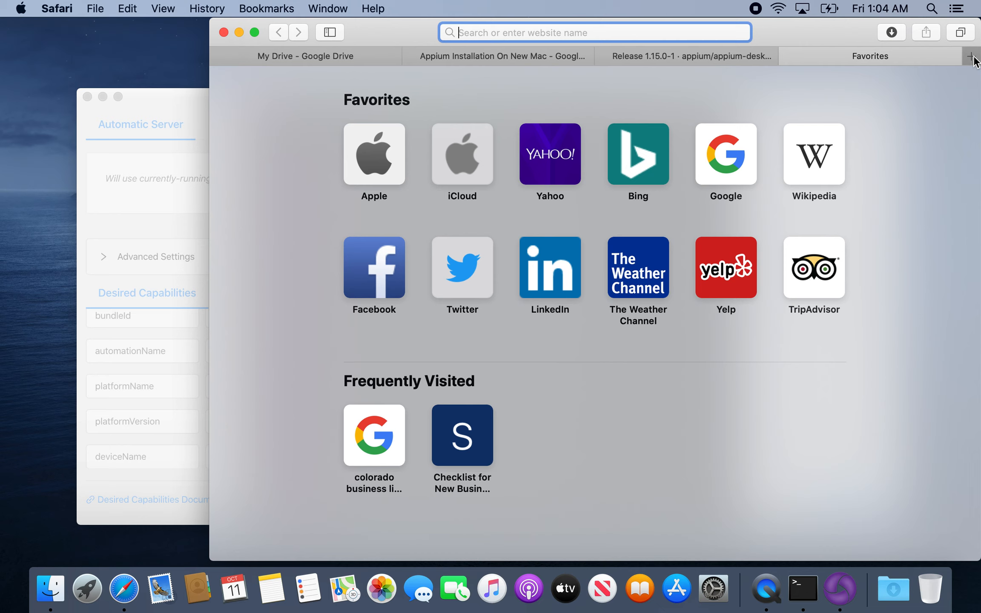
text(bun)
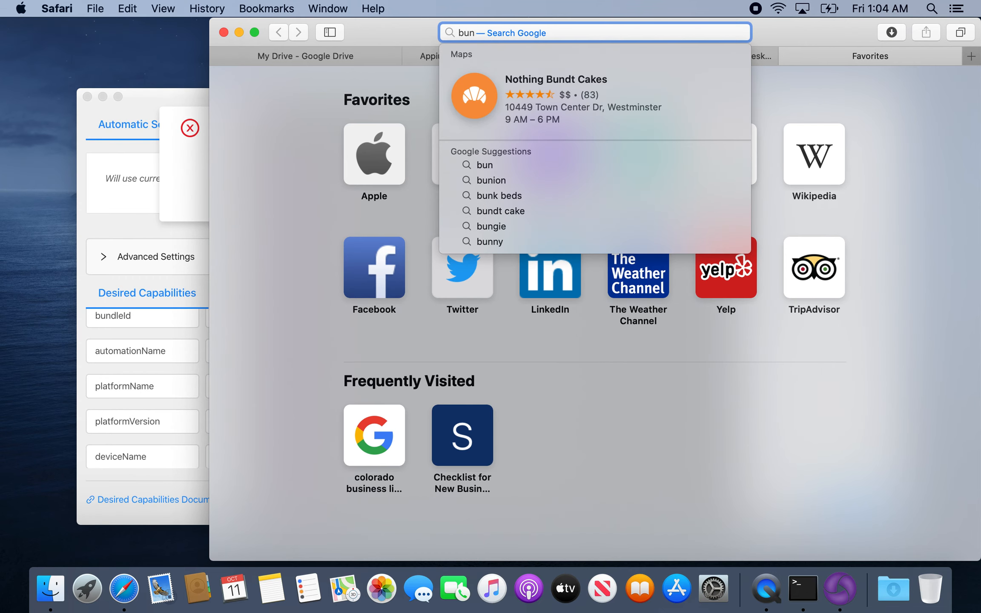
Read the session start error in Appium, including its advice on removing the WebDriverAgentRunner application, and dismiss it.
click(191, 170)
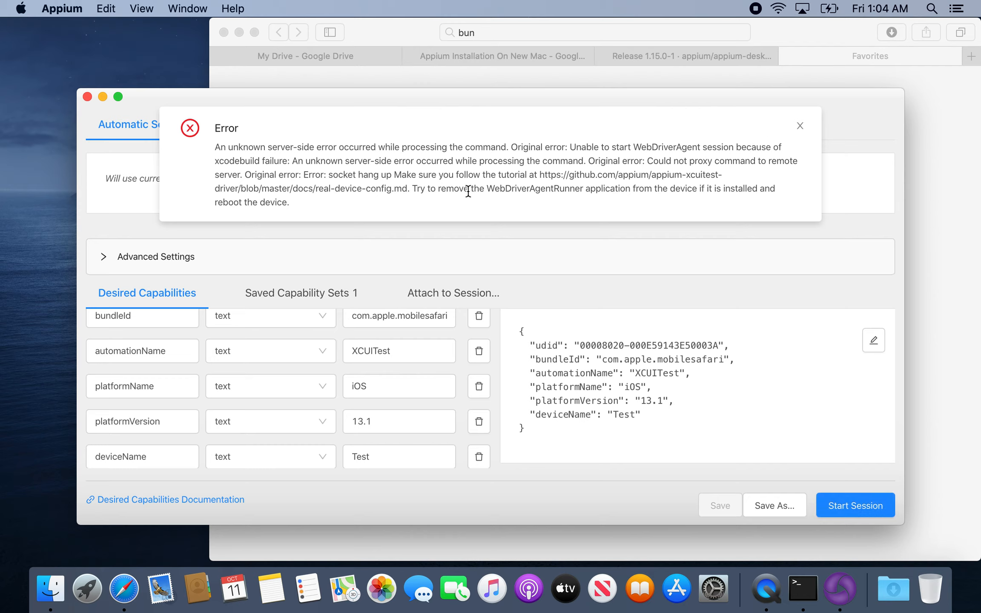
drag(464, 189, 565, 202)
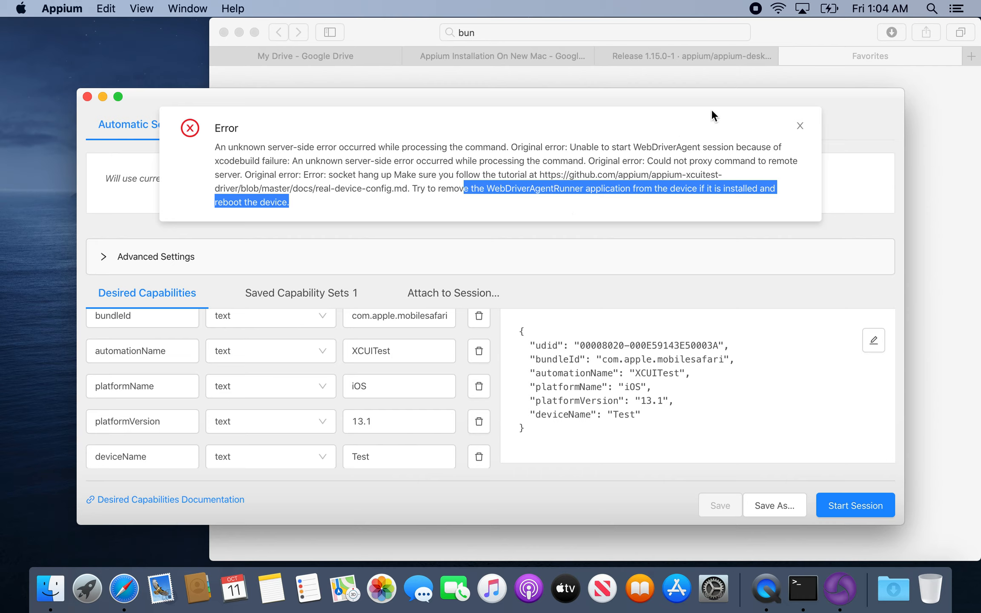
click(800, 125)
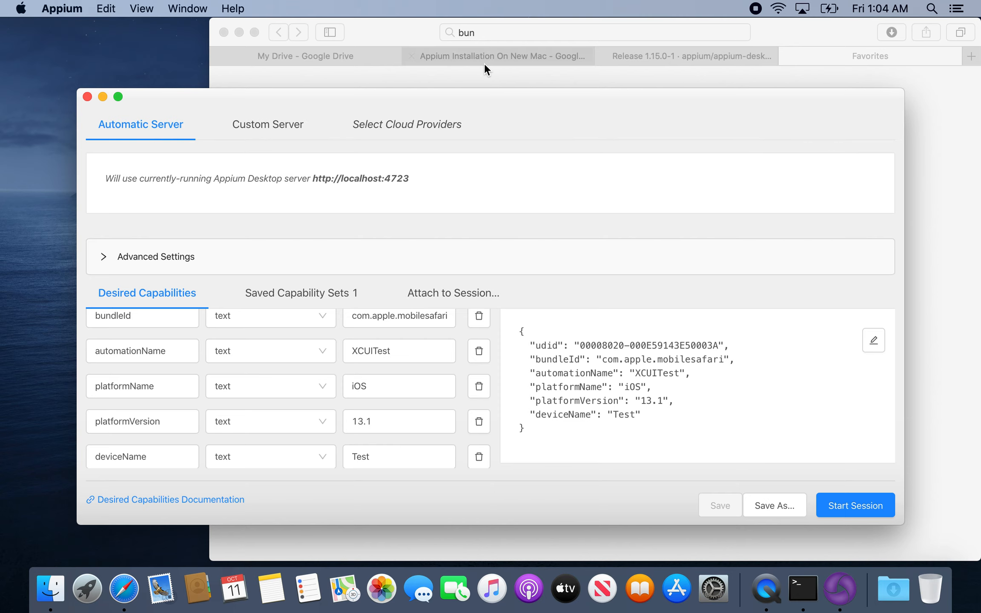
Return to the new Safari tab and search the web for `bundle ids for ios 13`.
click(485, 80)
click(485, 41)
text(bun)
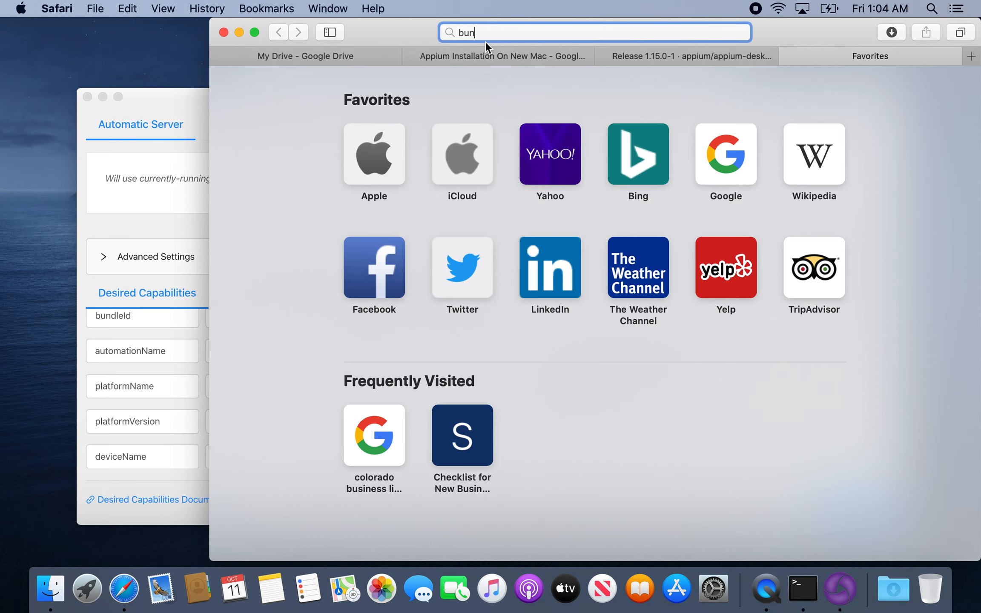
text(dle ids for )
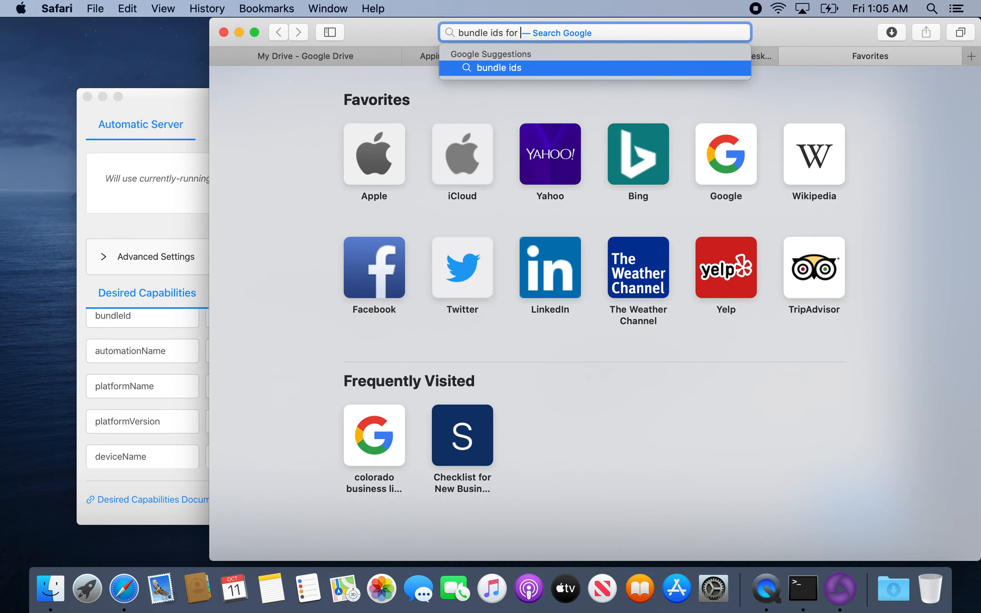
text(ios 13)
key(Return)
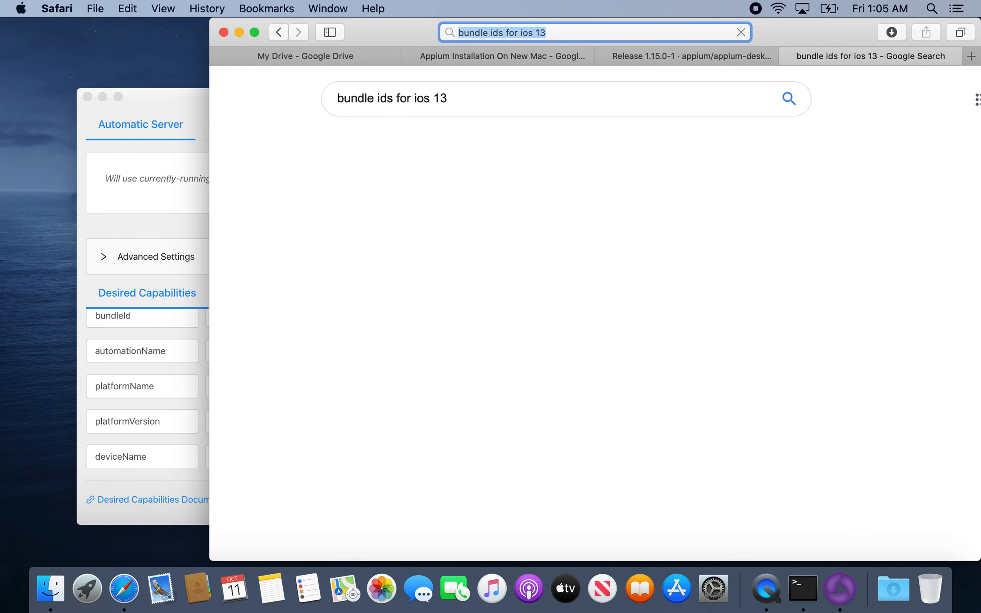
Open the Jamf Nation discussion on iOS 13 bundle identifiers and copy the Camera app's ID, `com.apple.camera`.
scroll(492, 230, down, 5)
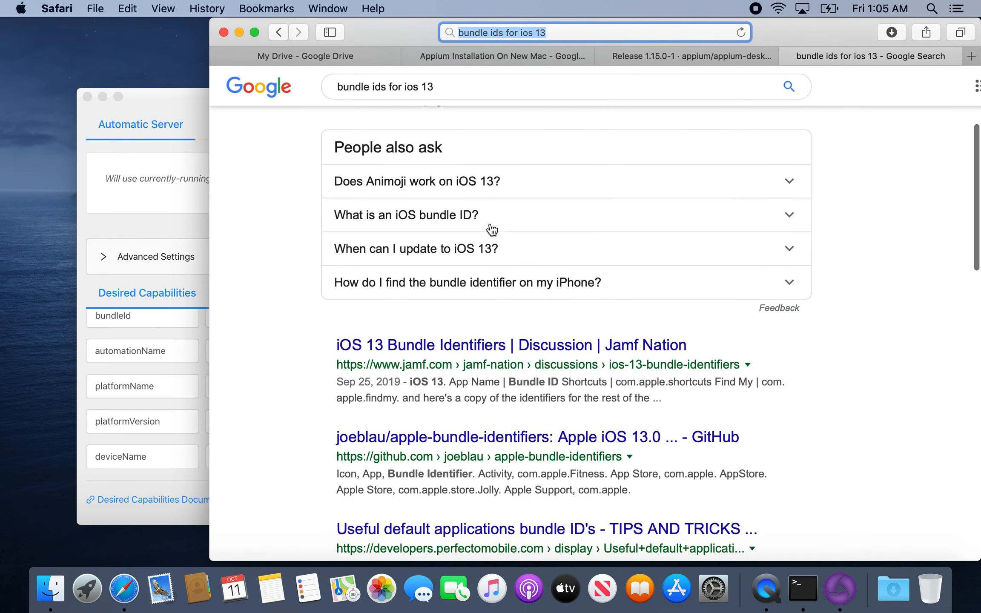
scroll(492, 230, down, 3)
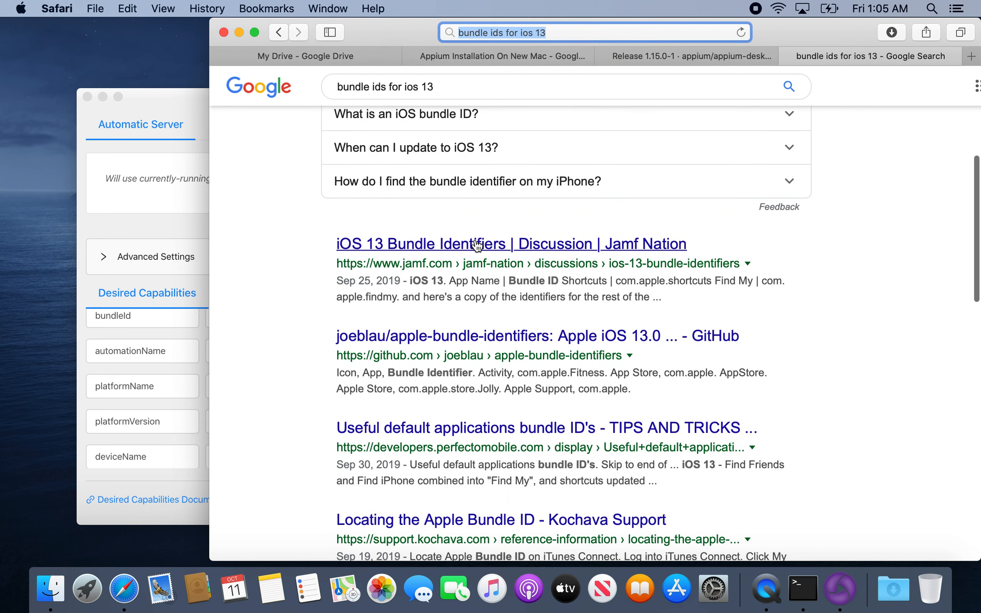
click(476, 241)
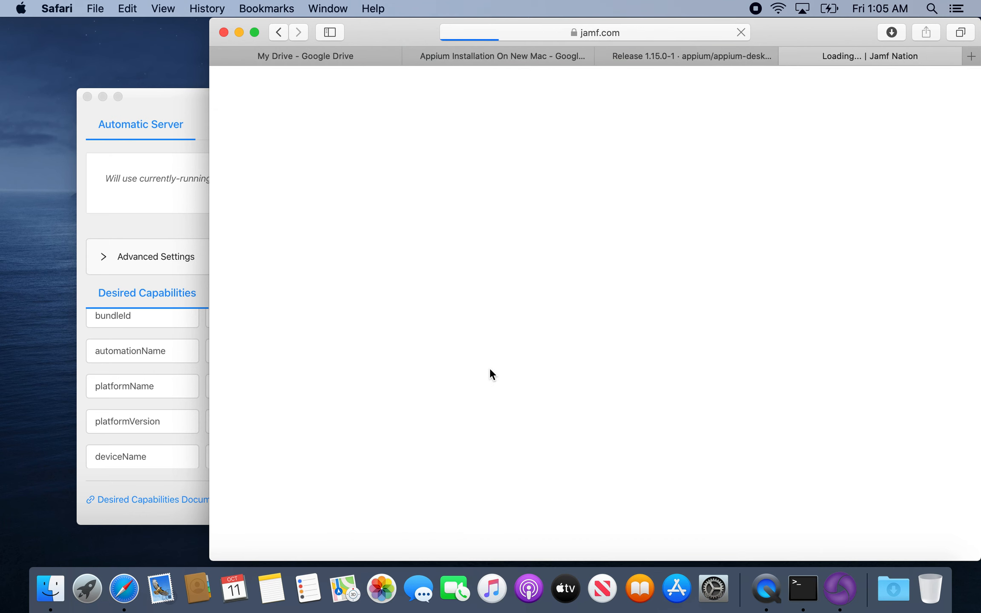
scroll(488, 371, down, 6)
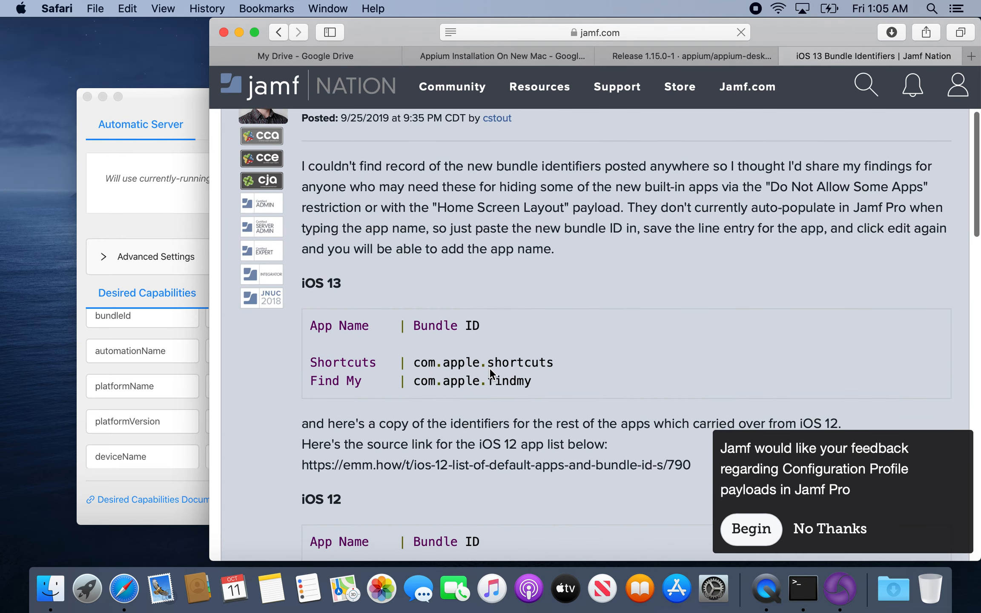
scroll(489, 367, down, 3)
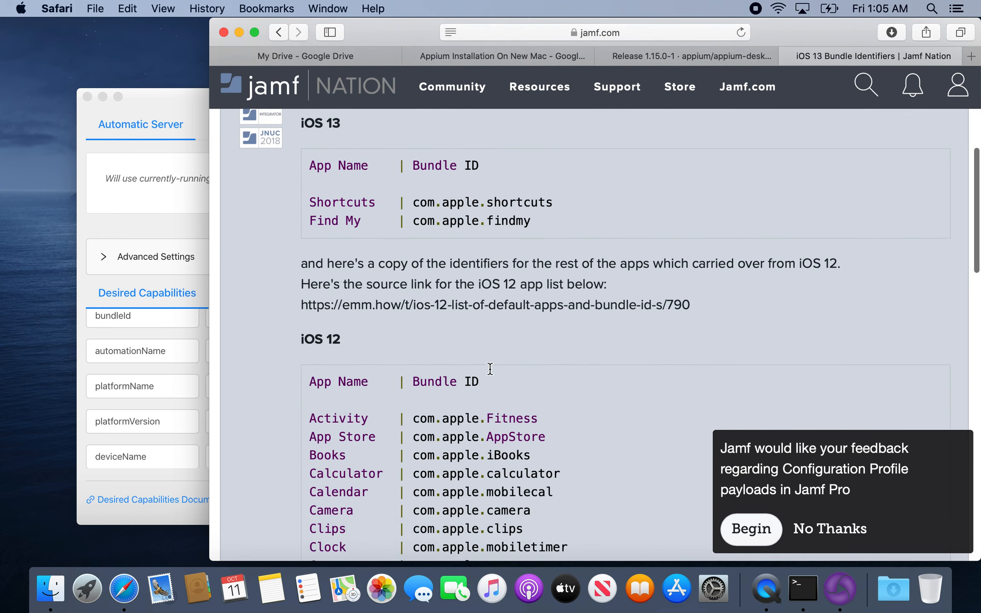
scroll(489, 368, down, 6)
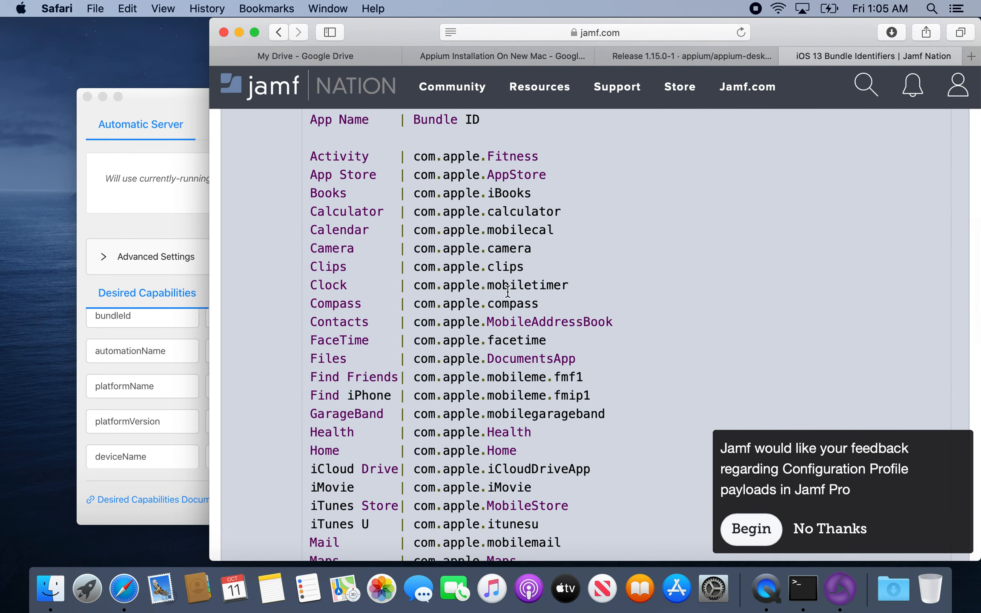
drag(532, 248, 414, 248)
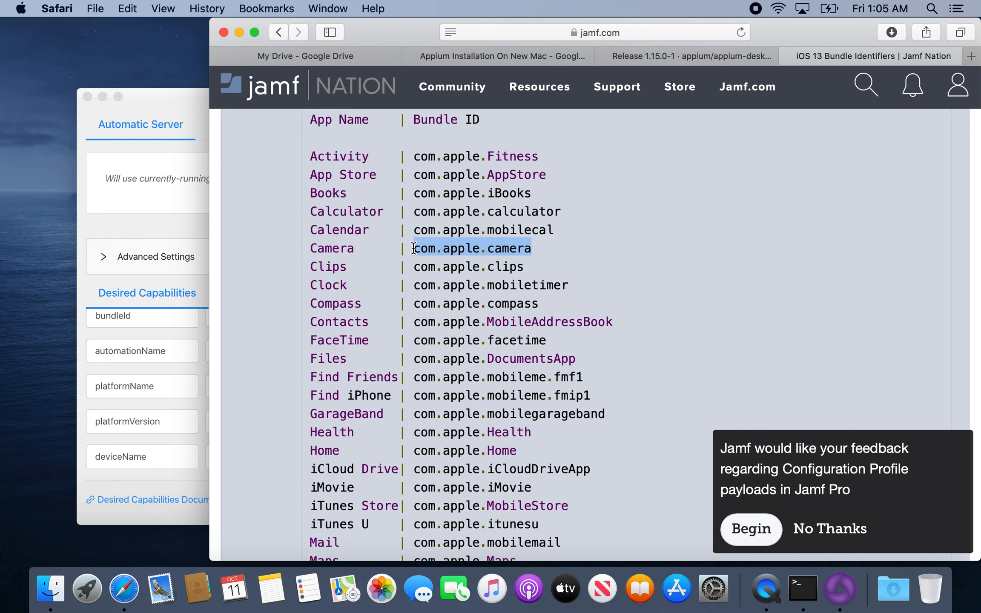
key(super+c)
Set the bundleId capability in Appium to `com.apple.camera` and start the session again.
click(183, 105)
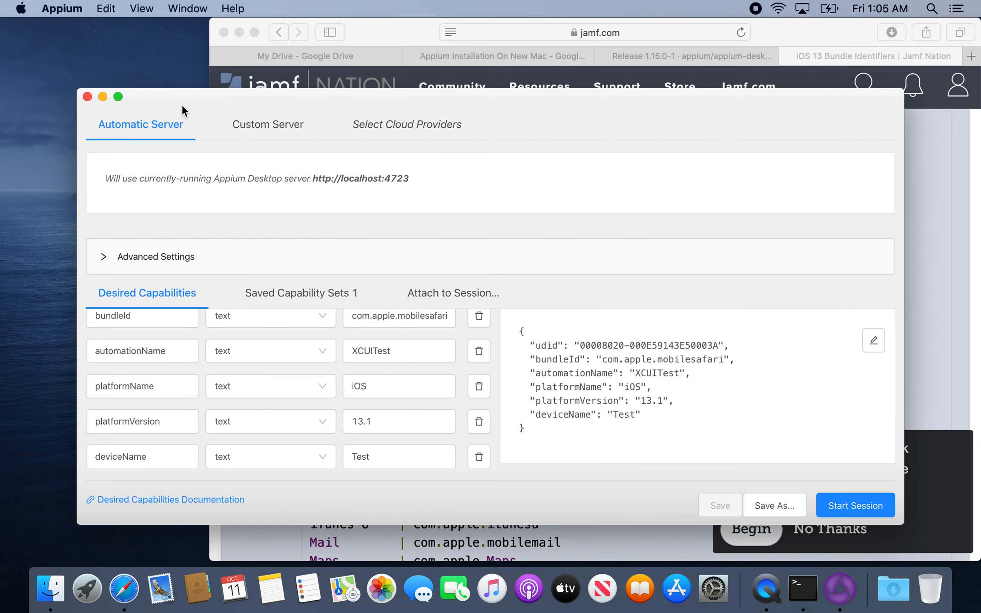
click(429, 421)
scroll(429, 422, up, 3)
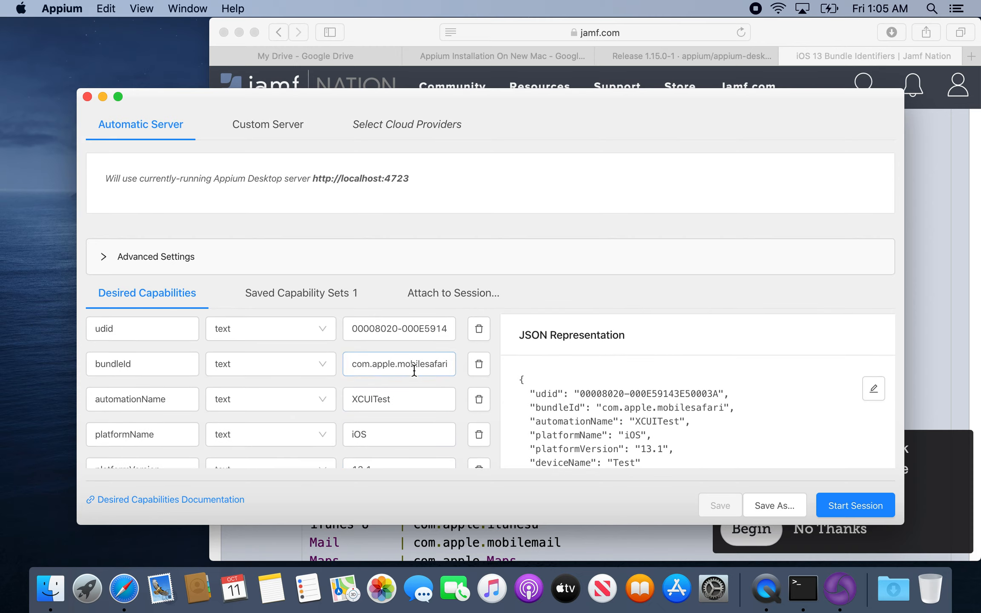
click(411, 364)
key(super+a)
key(super+v)
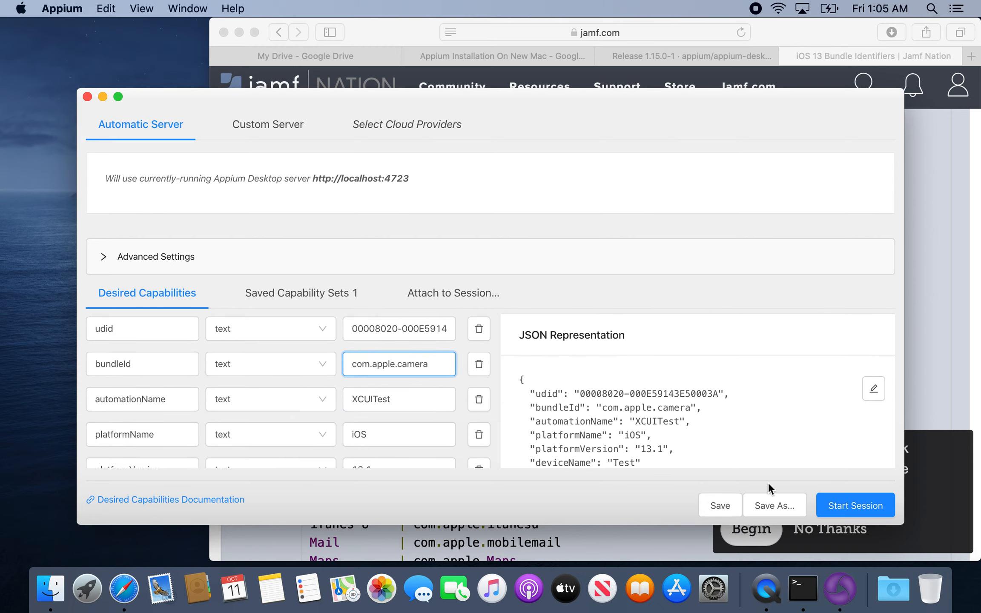
click(832, 505)
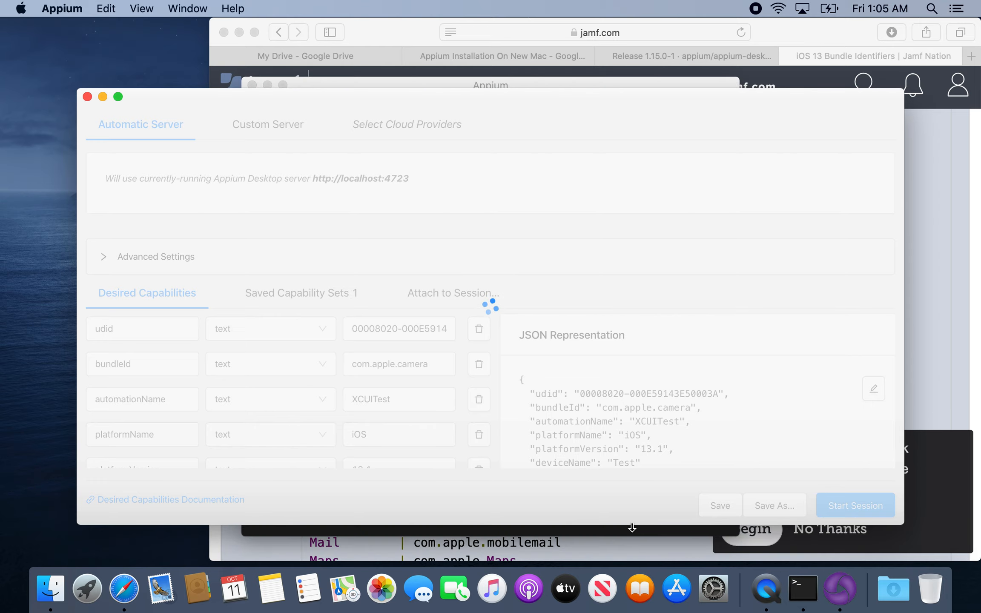
Check the Appium server log and open the recent WebDriverAgent project in Xcode.
click(615, 530)
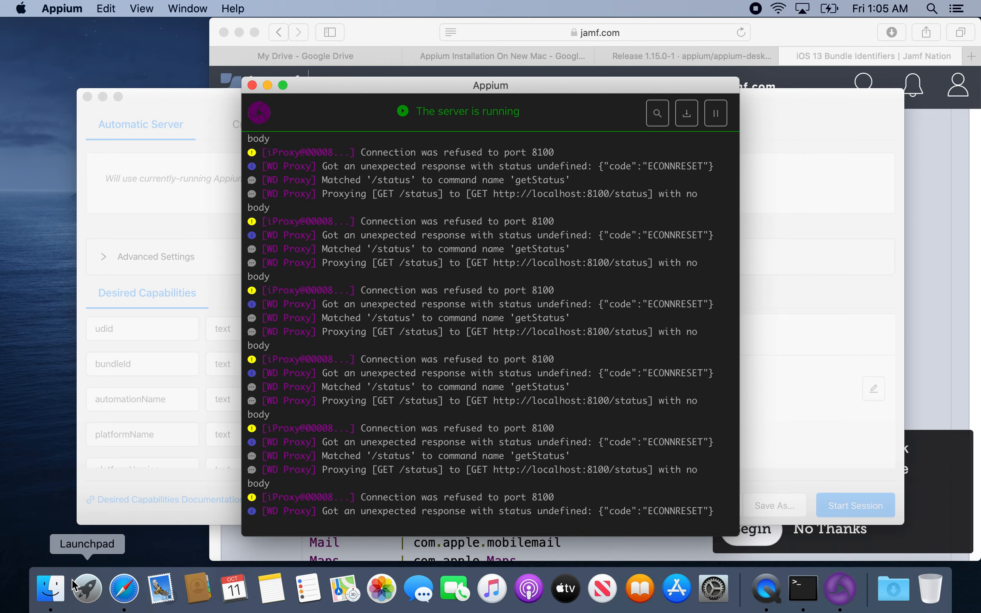
click(85, 588)
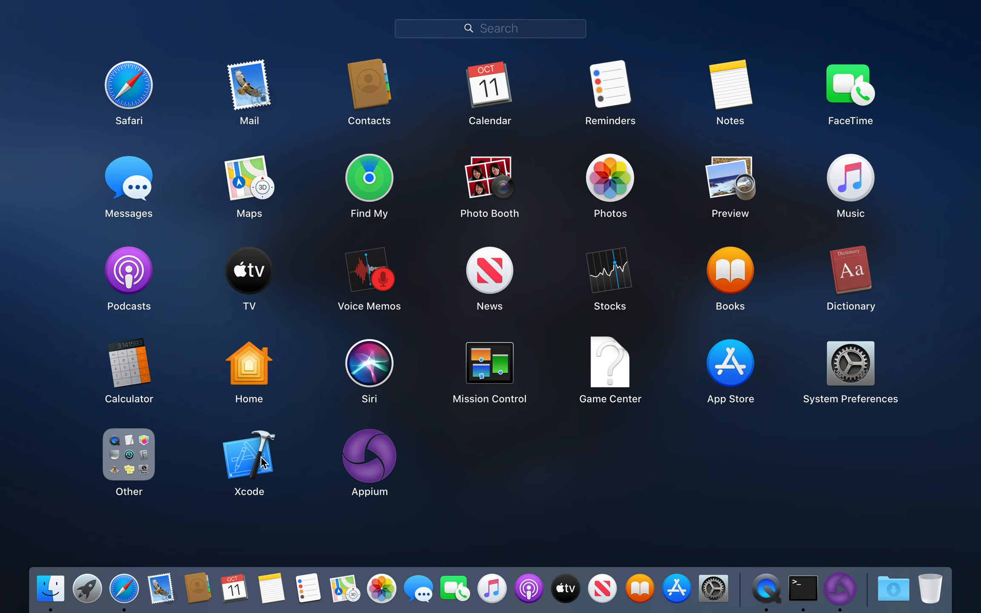
click(245, 458)
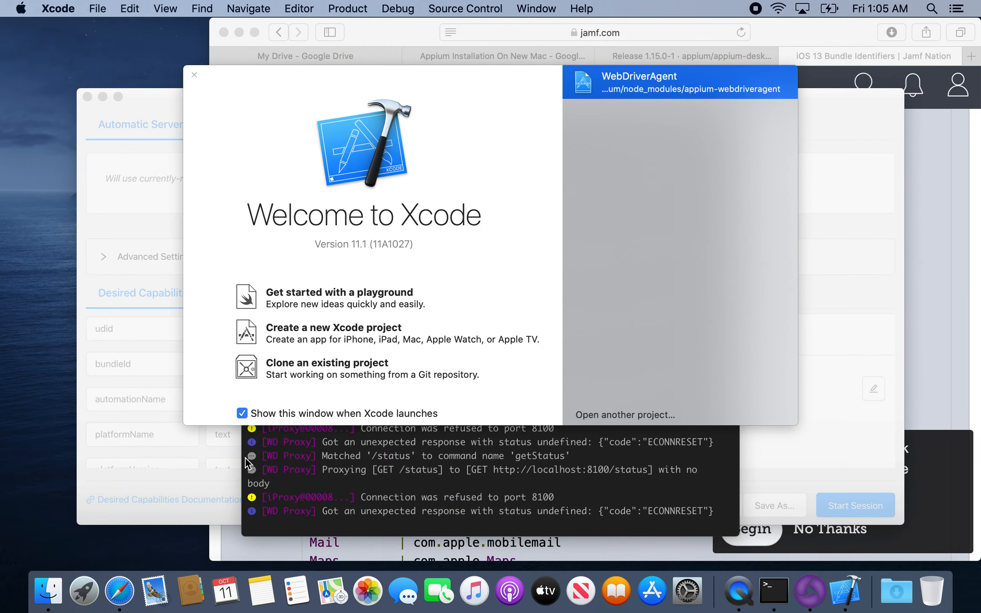
double_click(650, 94)
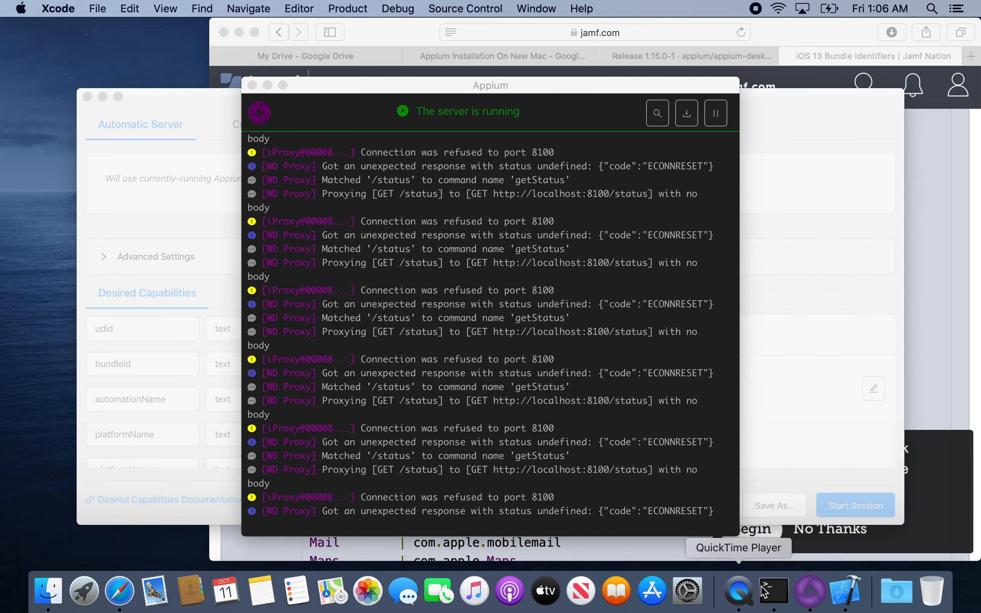
click(845, 590)
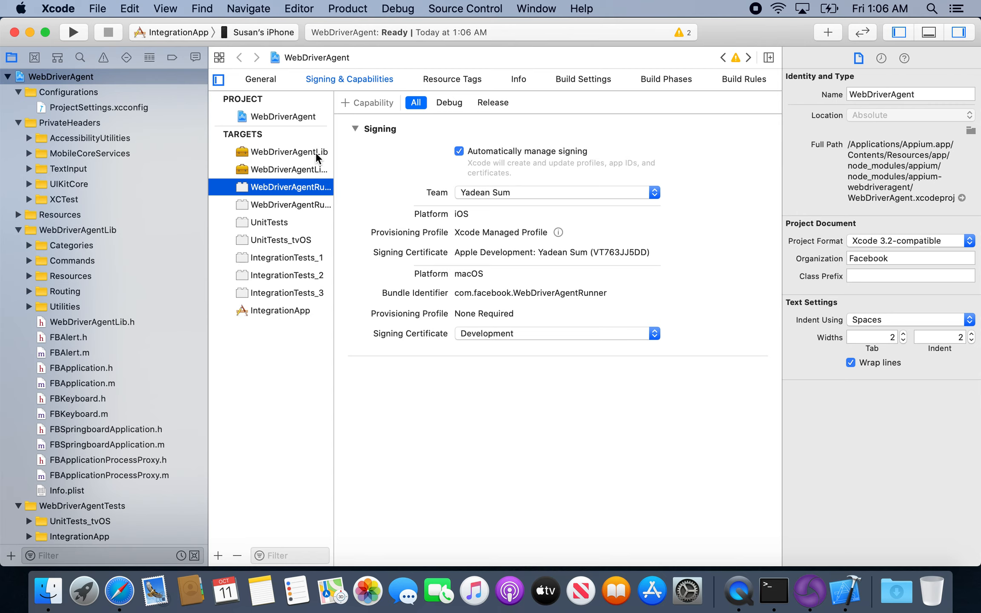
Inspect the signing settings of both WebDriverAgentLib targets and the first WebDriverAgentRunner target.
click(316, 156)
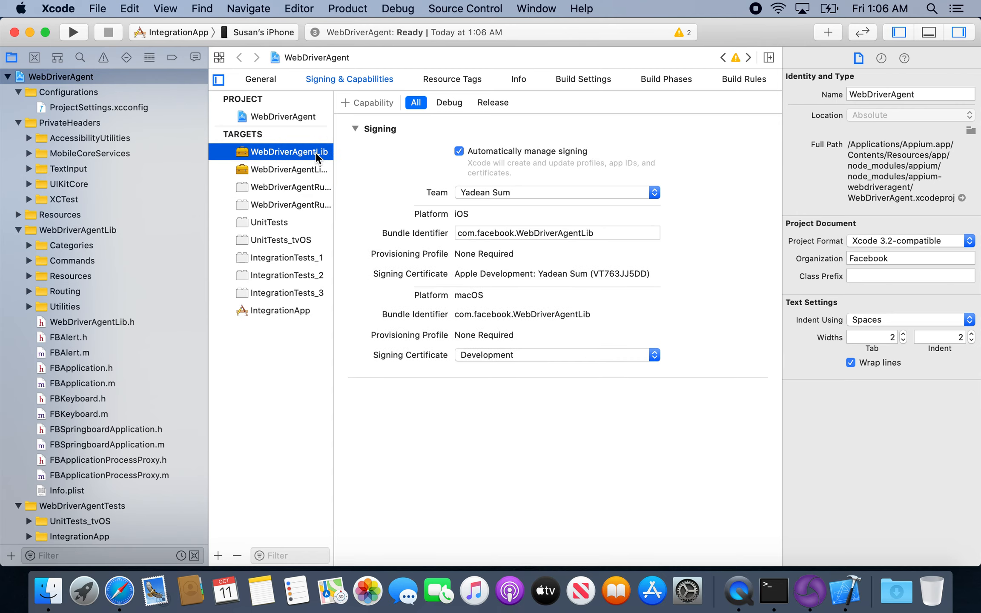
click(312, 175)
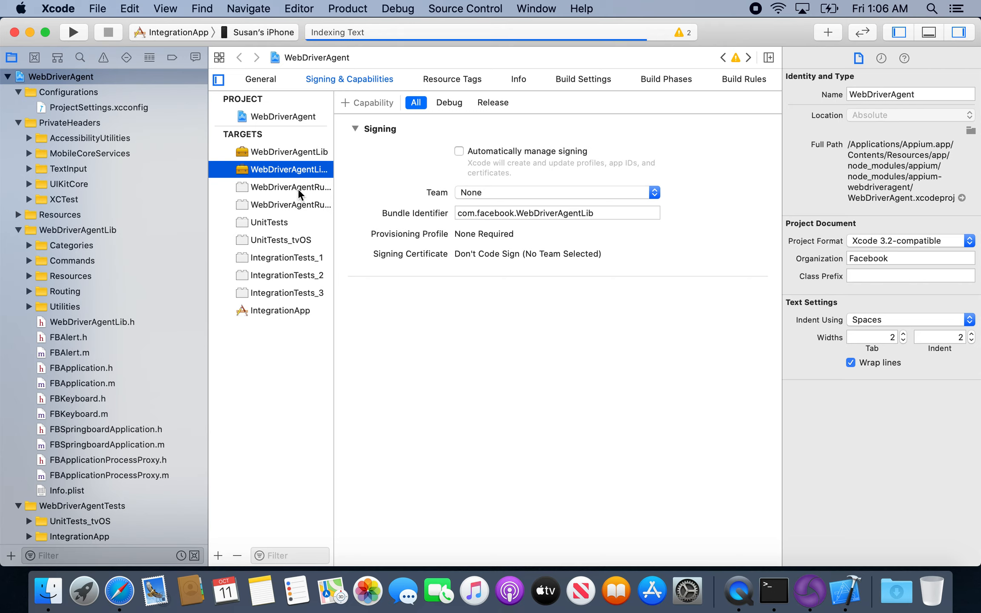
click(299, 190)
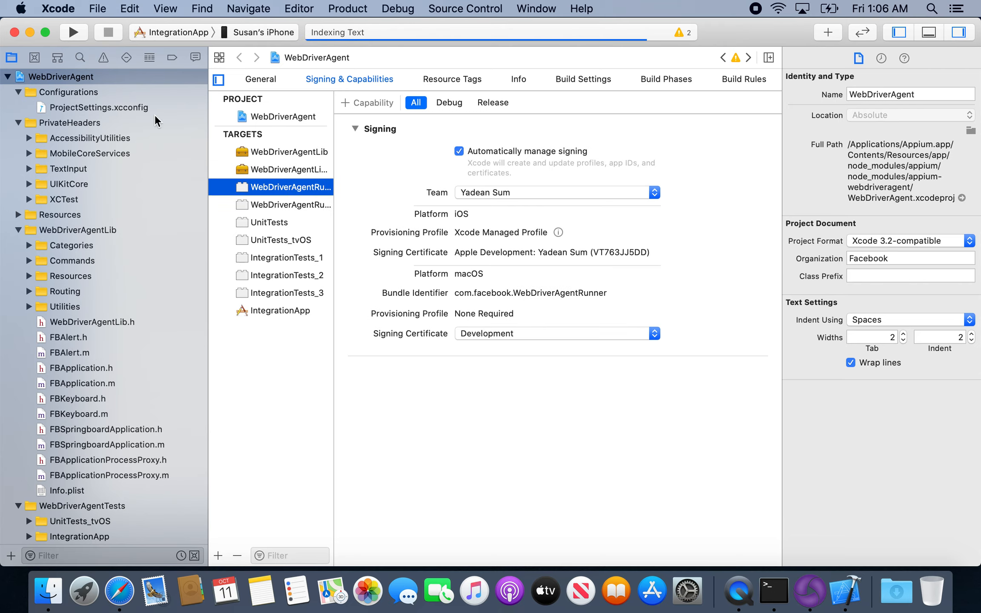
click(30, 32)
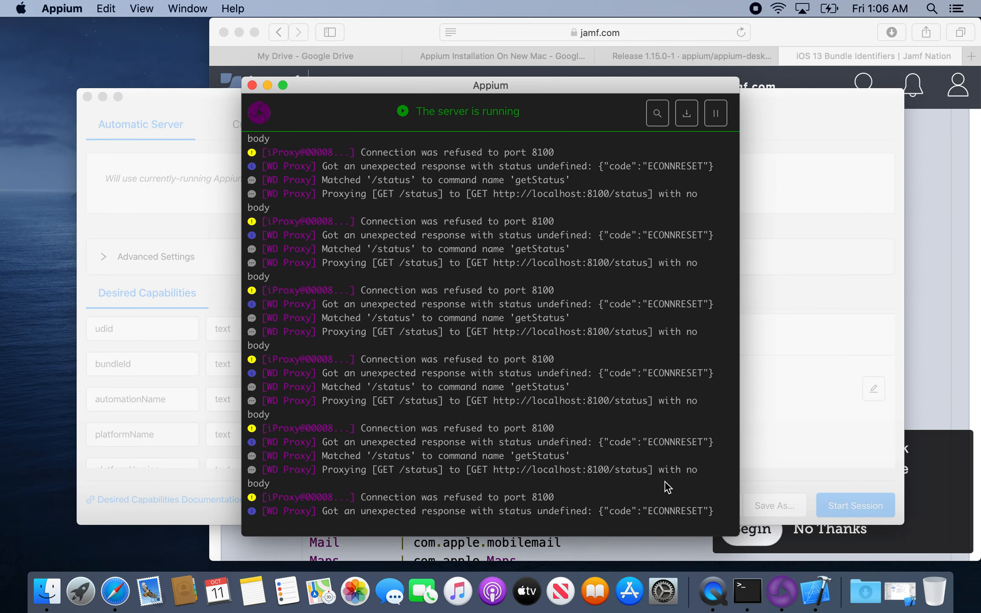
right_click(818, 598)
click(809, 443)
Enable automatic signing for the second WebDriverAgentLib target, assign the personal developer team, and recheck the first WebDriverAgentLib target.
click(303, 169)
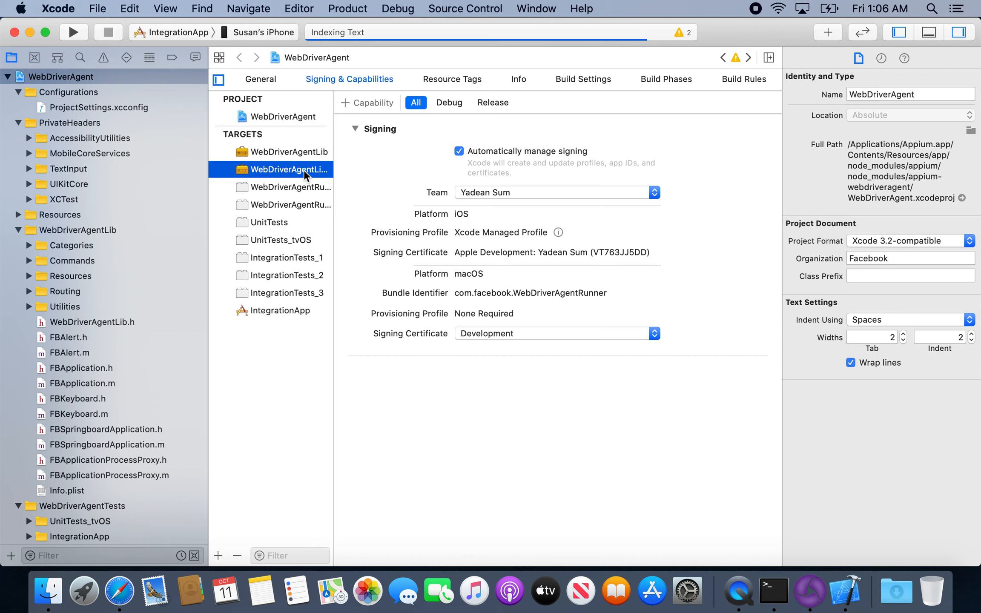
click(459, 153)
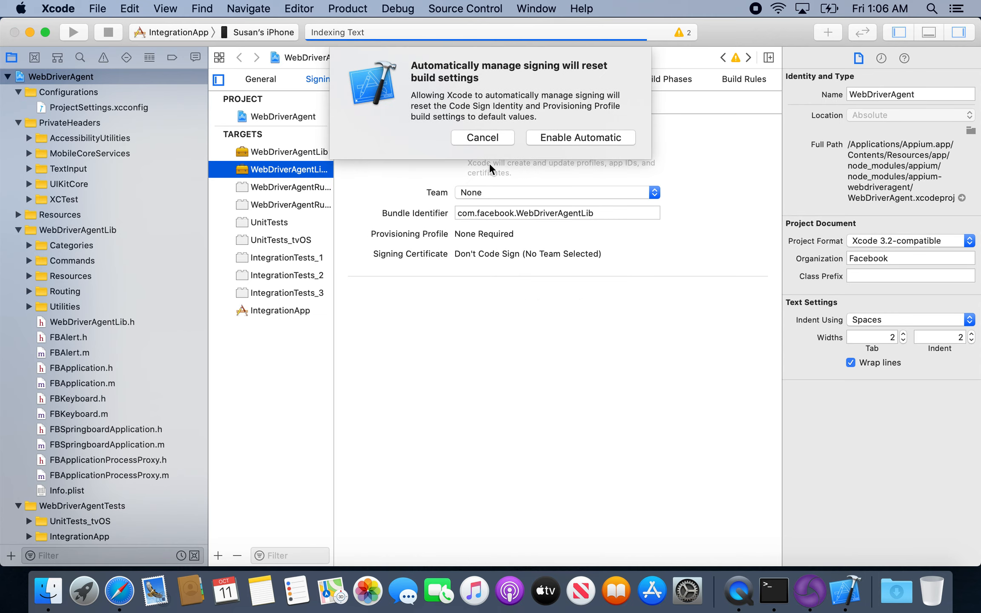
click(550, 137)
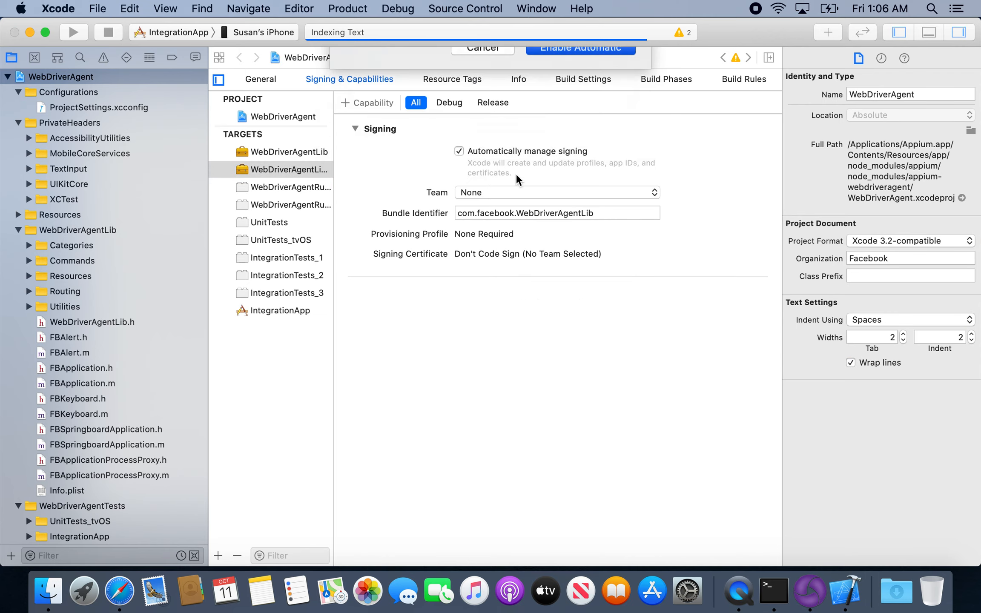
click(481, 192)
click(483, 213)
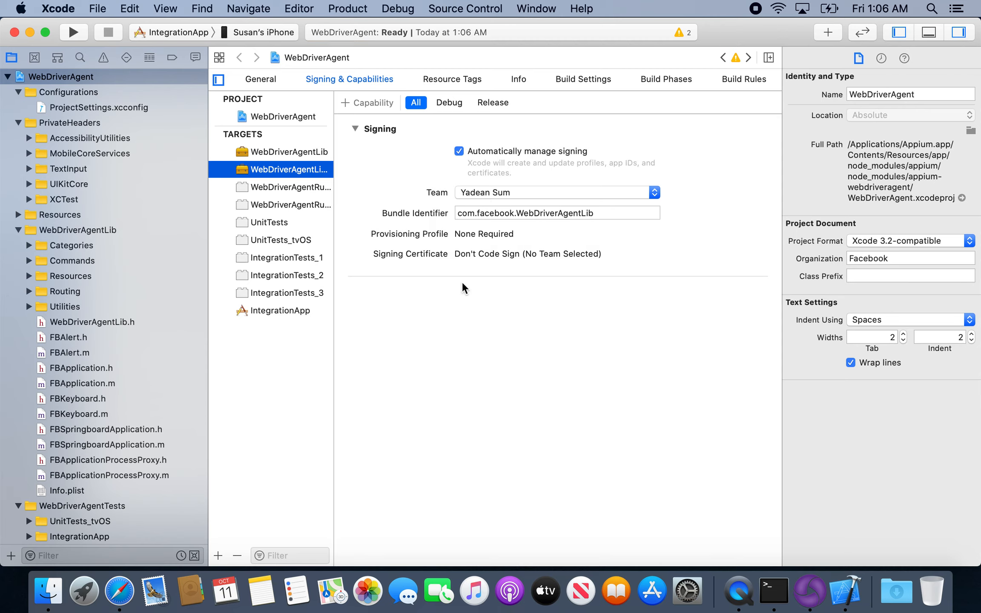
click(318, 153)
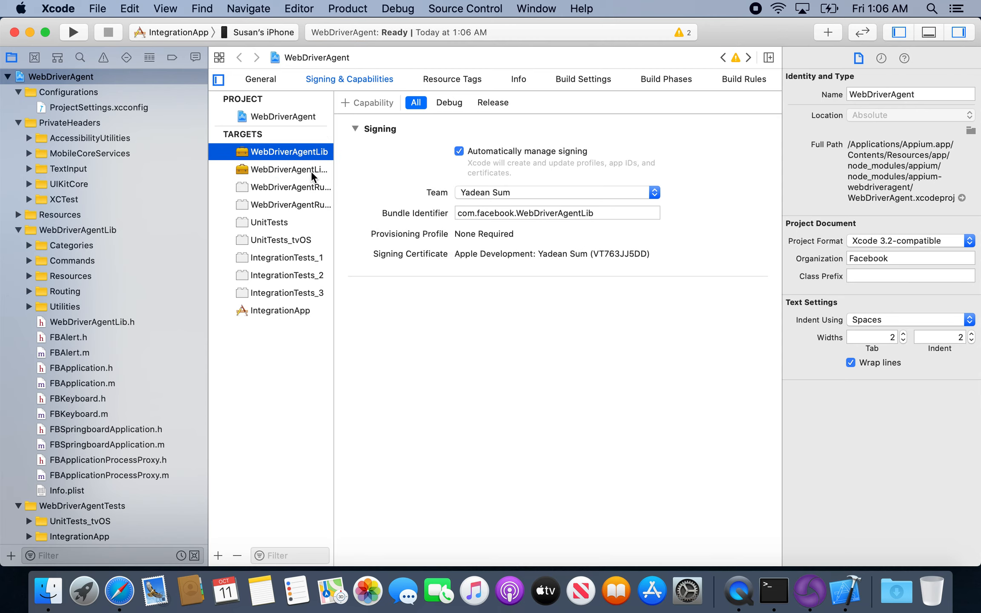
Check the signing settings of both WebDriverAgentRunner targets, close the WebDriverAgent project and quit Xcode.
click(305, 190)
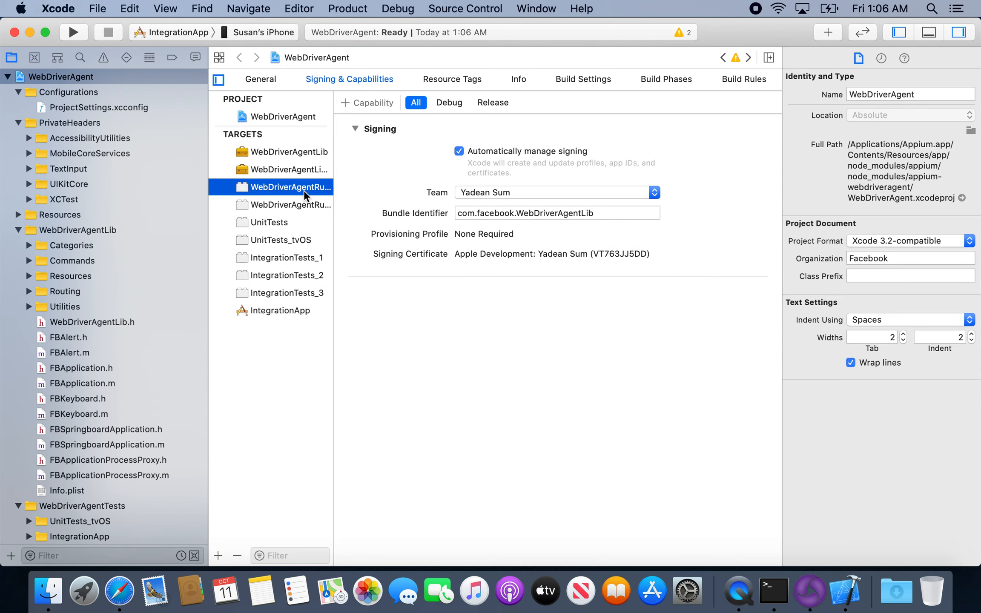
click(303, 217)
click(299, 208)
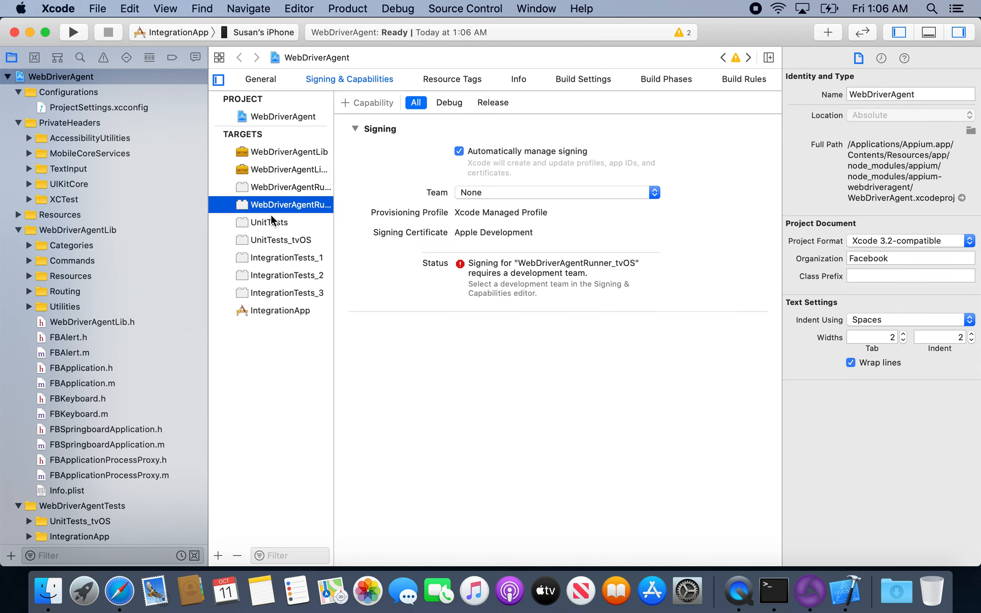
click(15, 32)
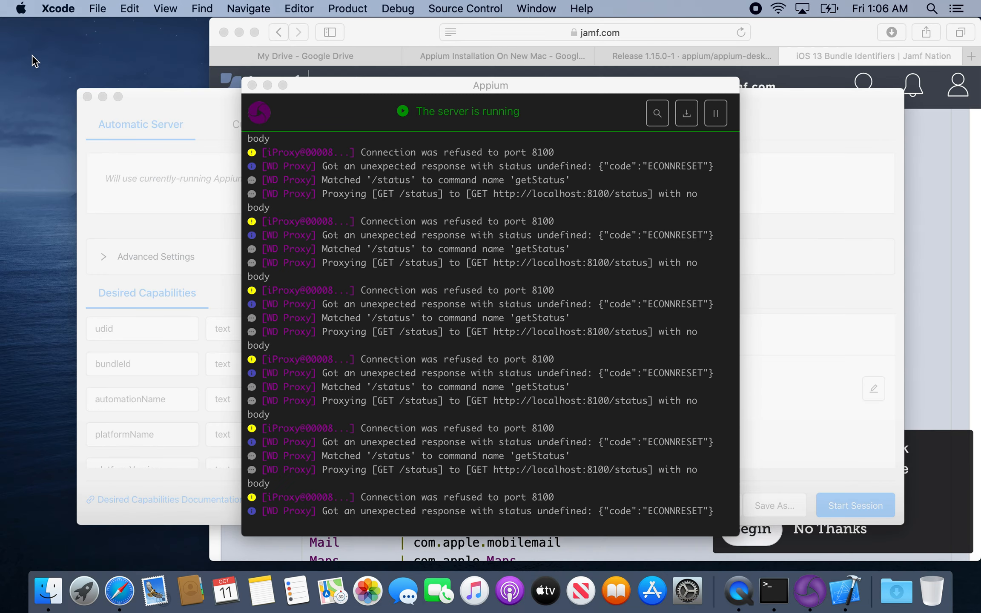
key(super+q)
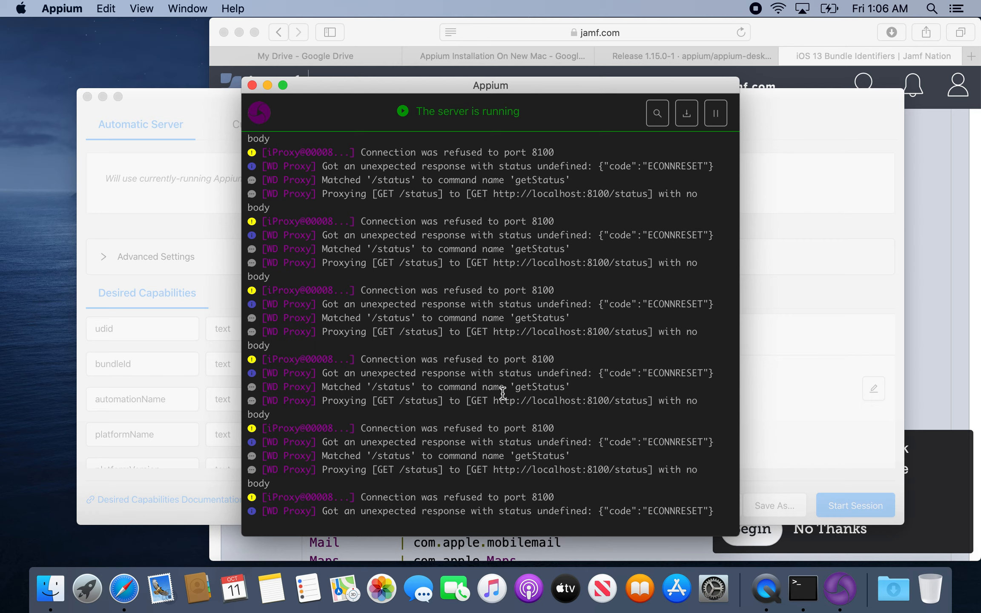
Close the pending session window and the server log window, and relaunch Appium.
click(236, 237)
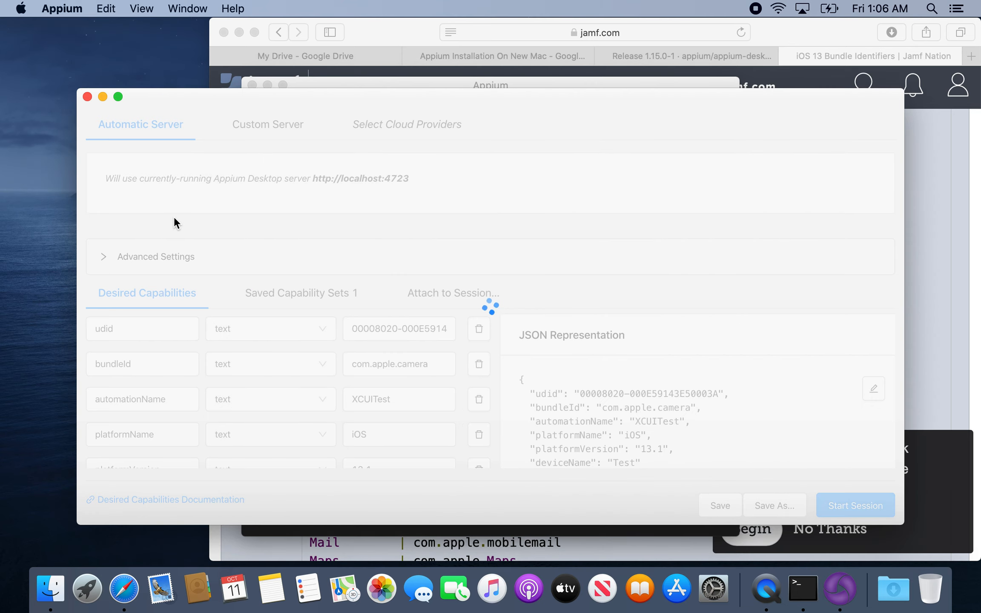
click(88, 98)
scroll(604, 233, up, 10)
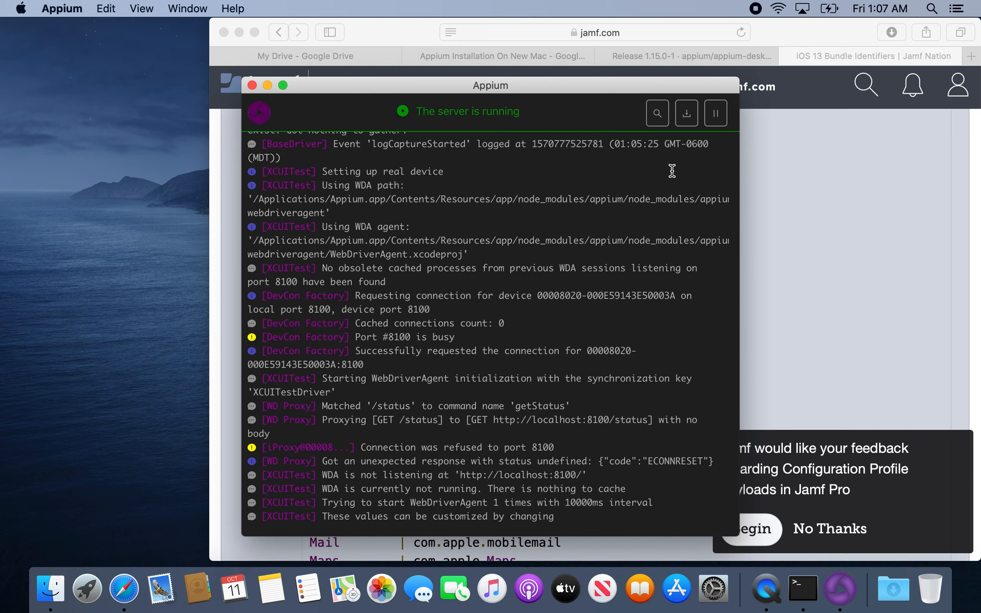
click(252, 85)
click(840, 589)
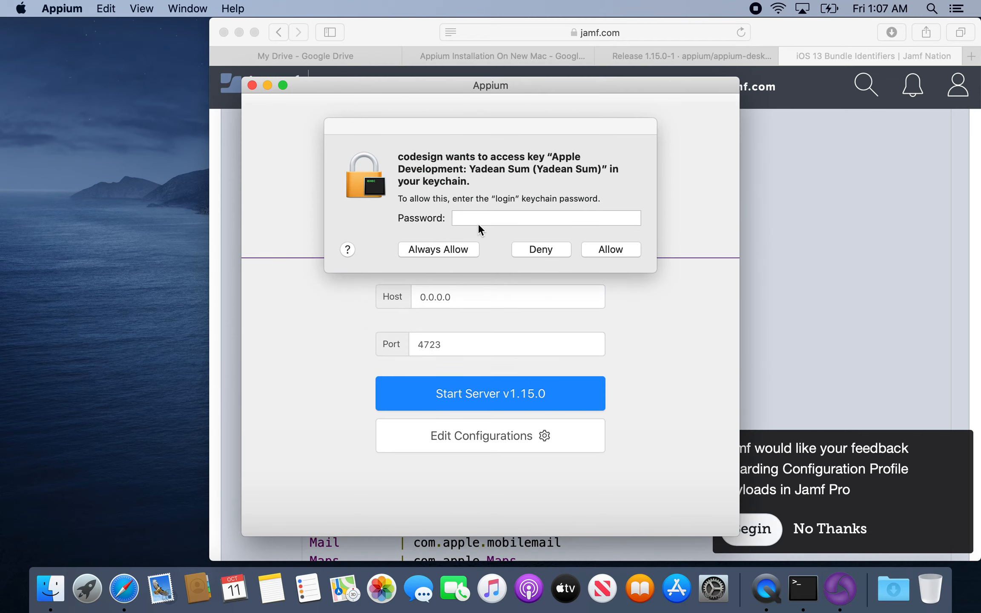
Enter the login keychain password in each codesign prompt and always allow access to the Apple Development key.
click(477, 221)
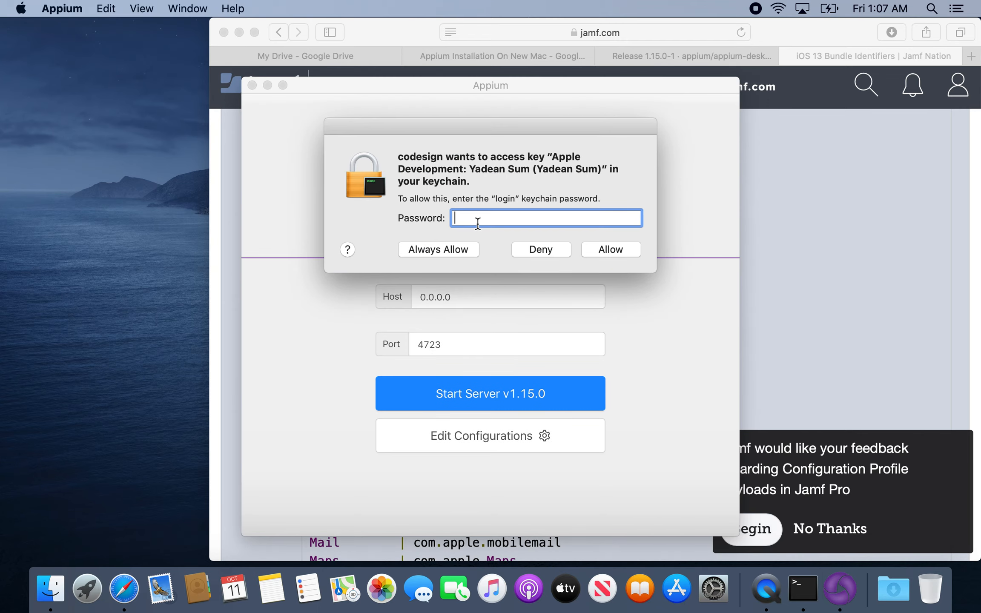
text(••••••••••)
key(Return)
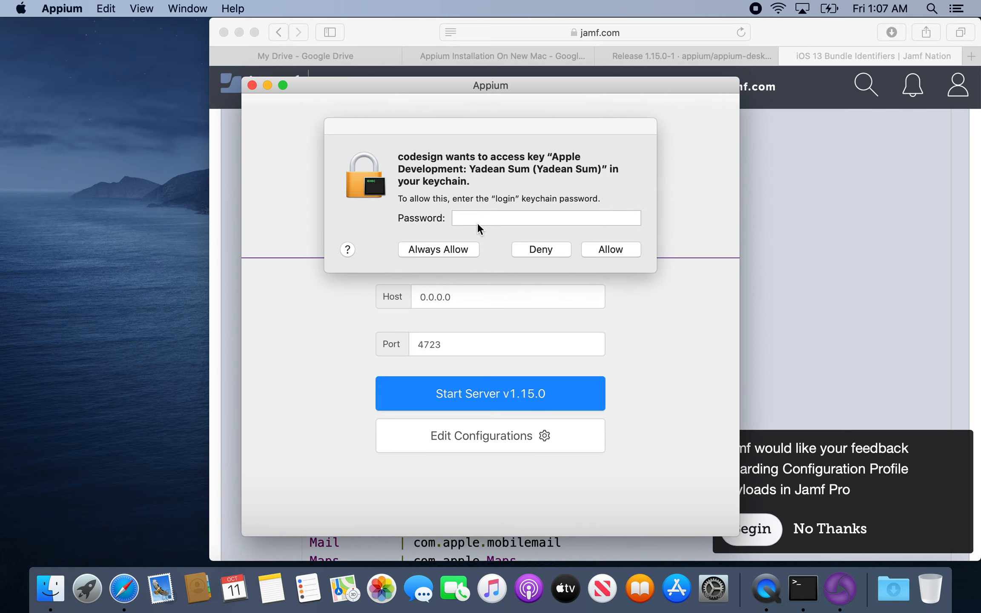
click(477, 223)
text(••••••••••)
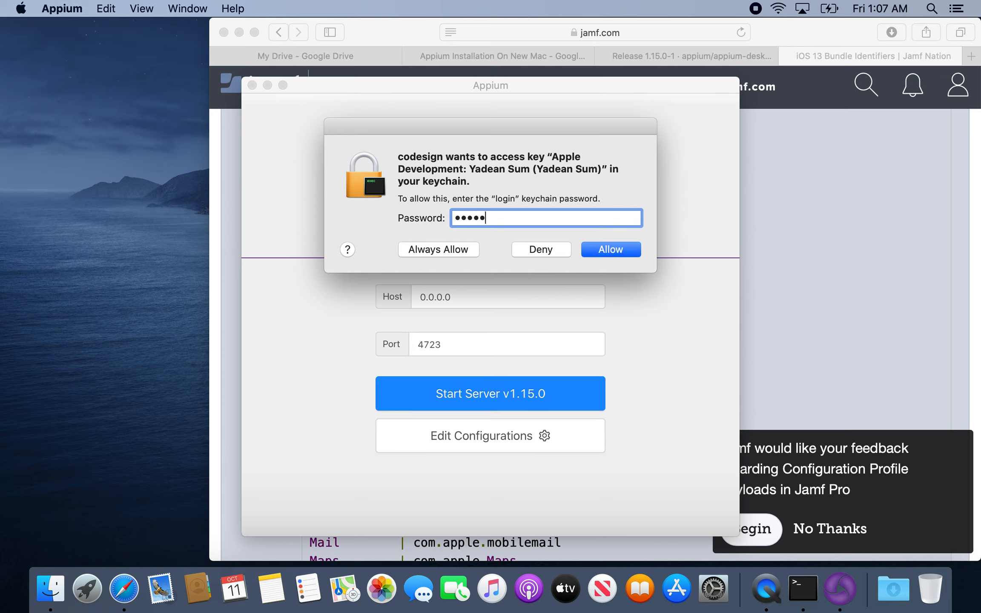
click(454, 251)
click(464, 222)
text(•••••••••)
click(449, 250)
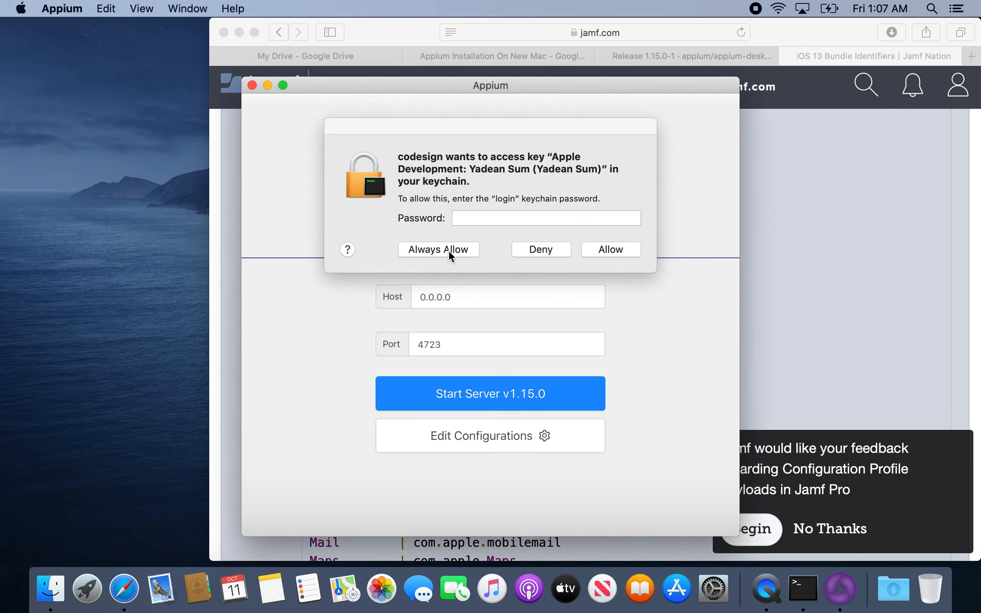
text(••••••••)
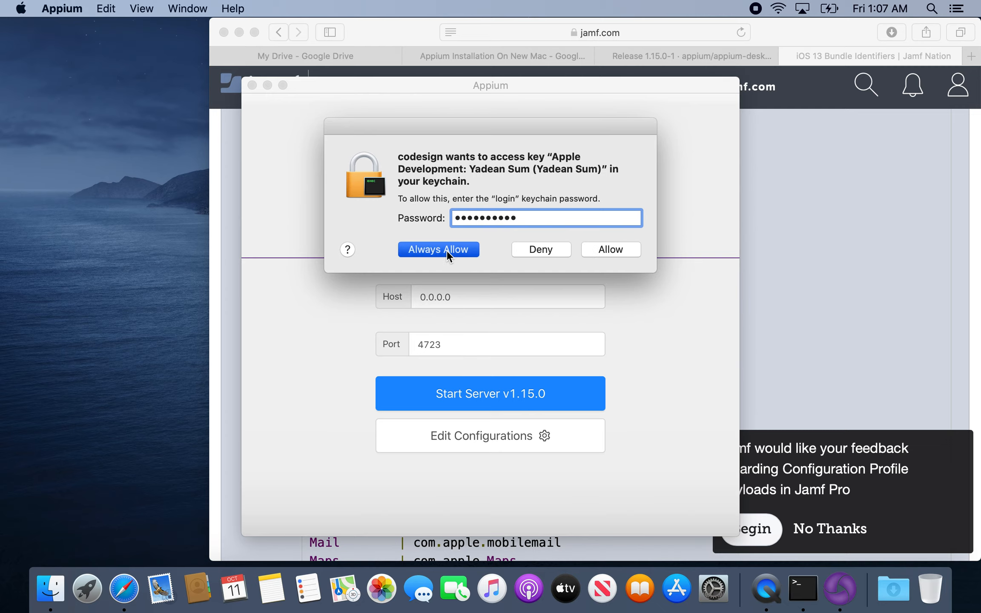
text(••)
click(446, 250)
Start the Appium server and launch an inspector session using the saved IPhone XS capability set.
click(469, 400)
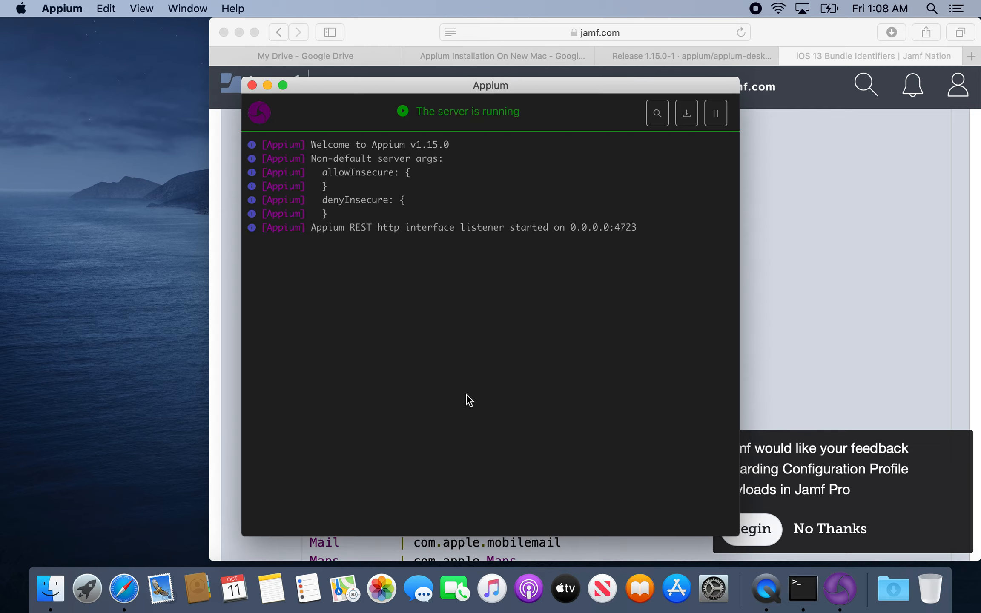
click(662, 109)
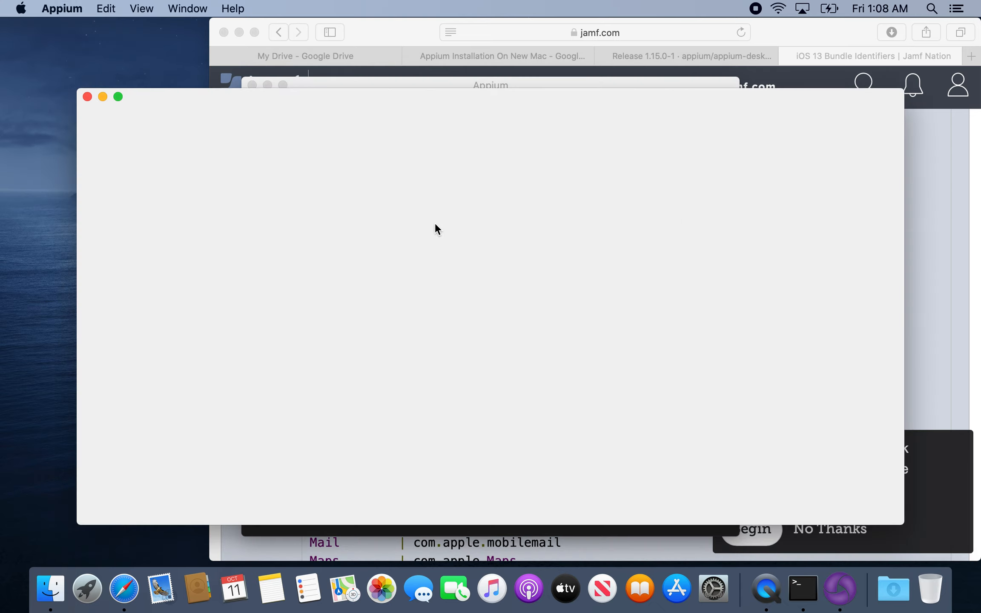
click(339, 301)
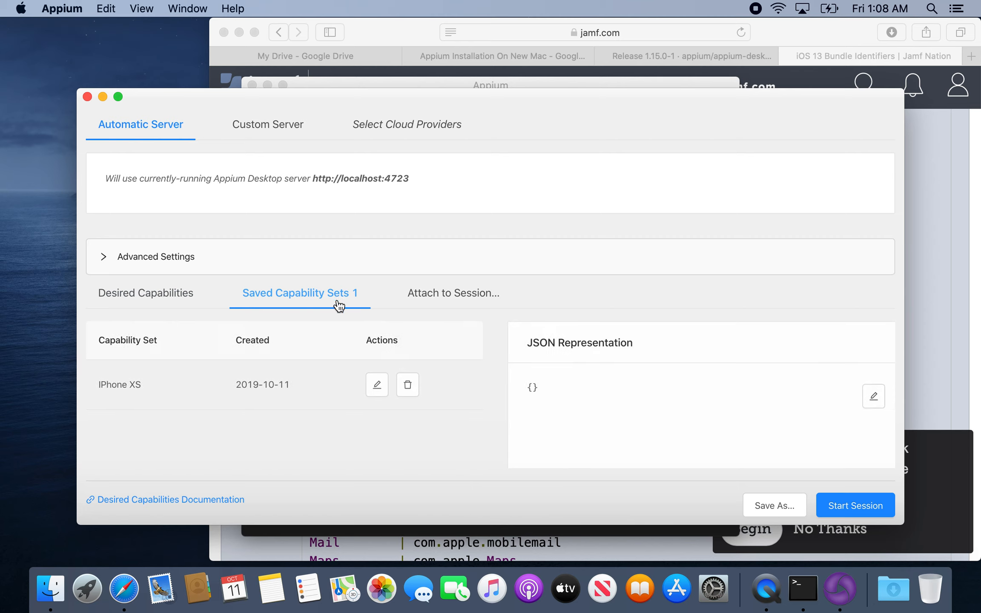
click(382, 387)
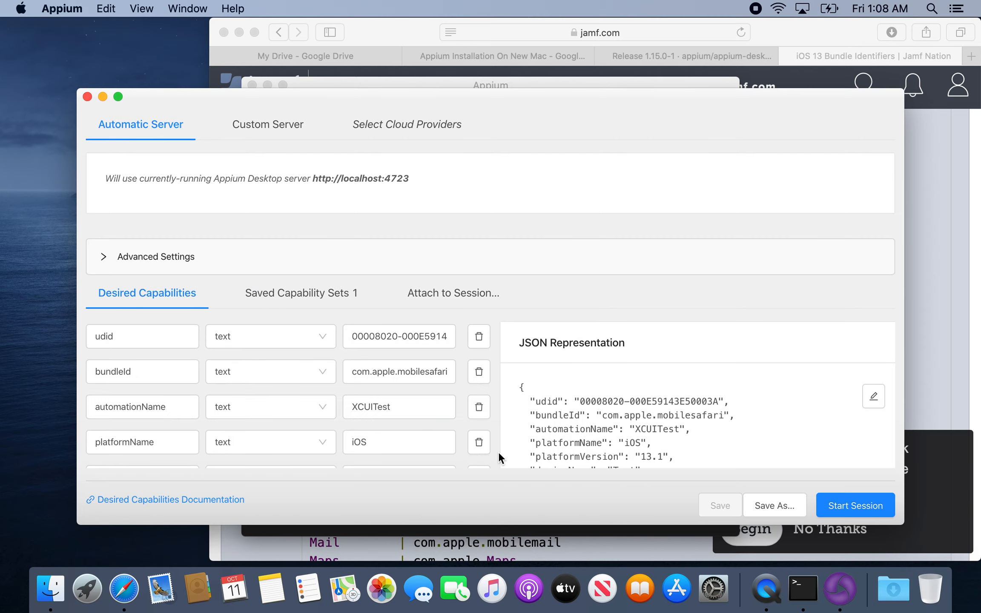
scroll(412, 403, down, 4)
scroll(412, 402, up, 3)
scroll(412, 402, up, 1)
click(855, 506)
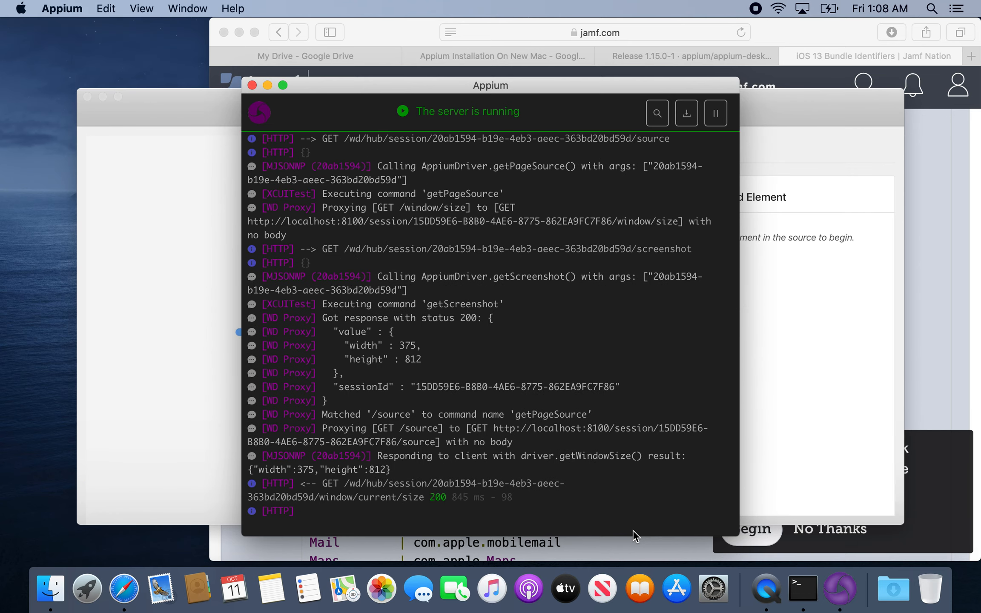
click(803, 443)
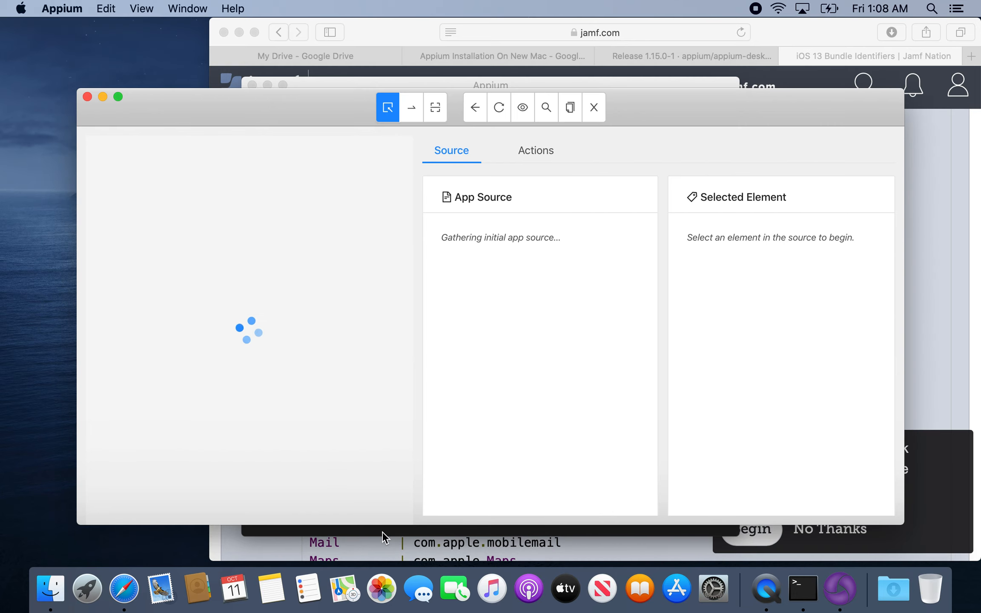
In step 16 of the Google Docs installation guide, replace "do not touch that one" with "please repeat steps 17-20 for that item as well".
click(941, 220)
click(534, 56)
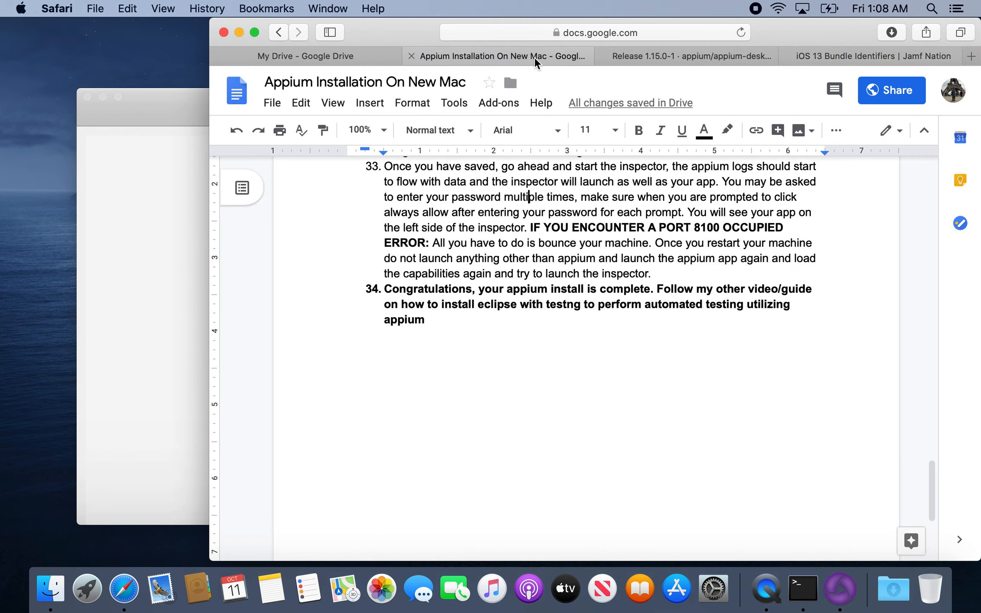
scroll(548, 233, up, 15)
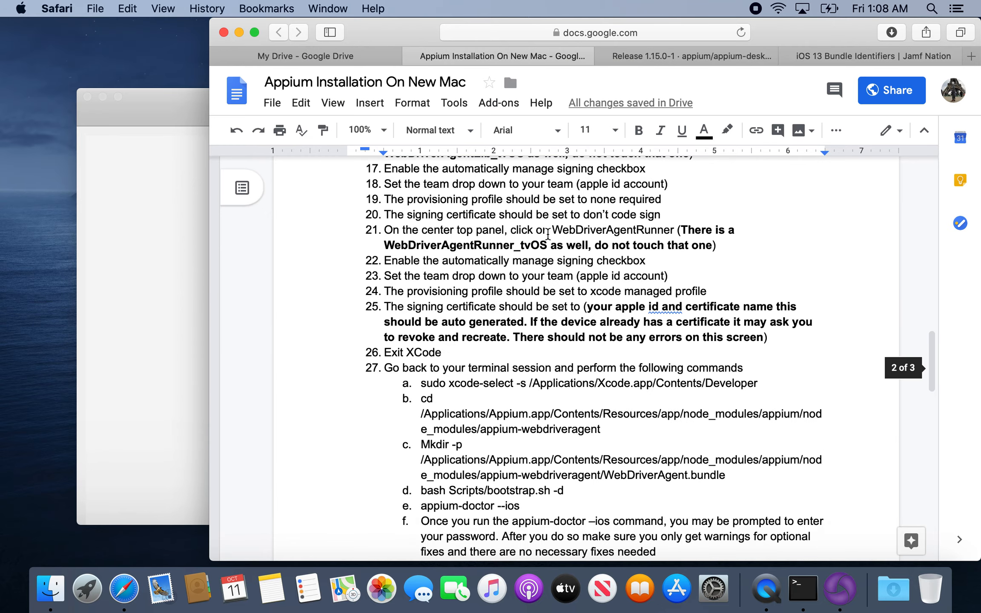
scroll(548, 233, down, 3)
scroll(547, 233, up, 8)
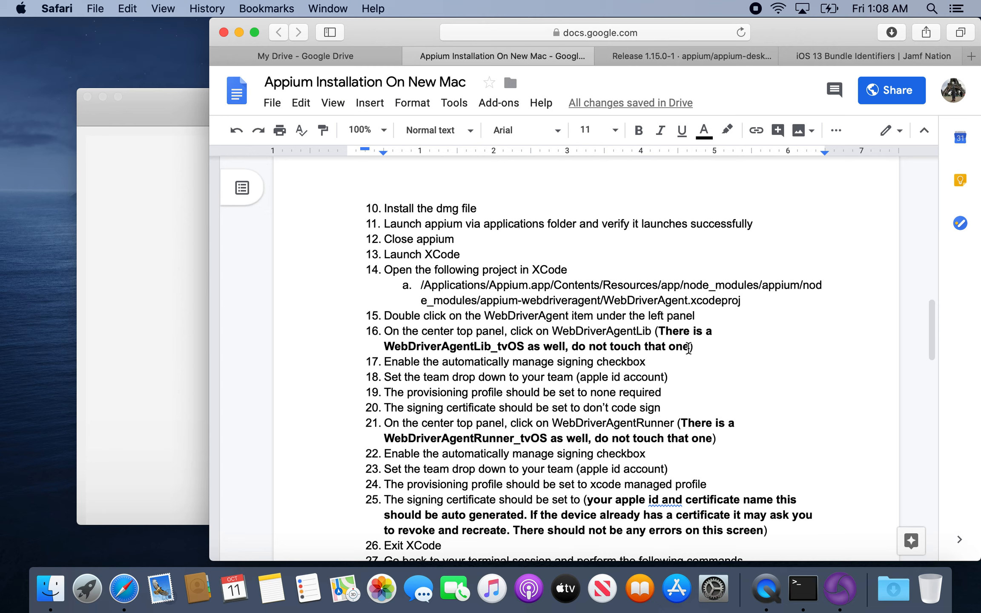
click(688, 347)
drag(688, 347, 571, 354)
text(please re)
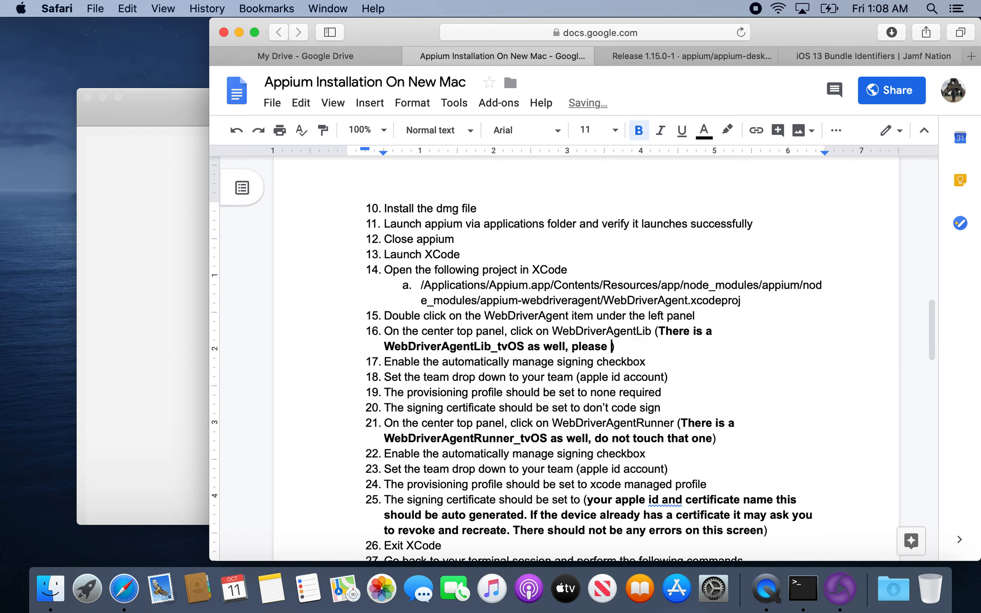
text(peat steps )
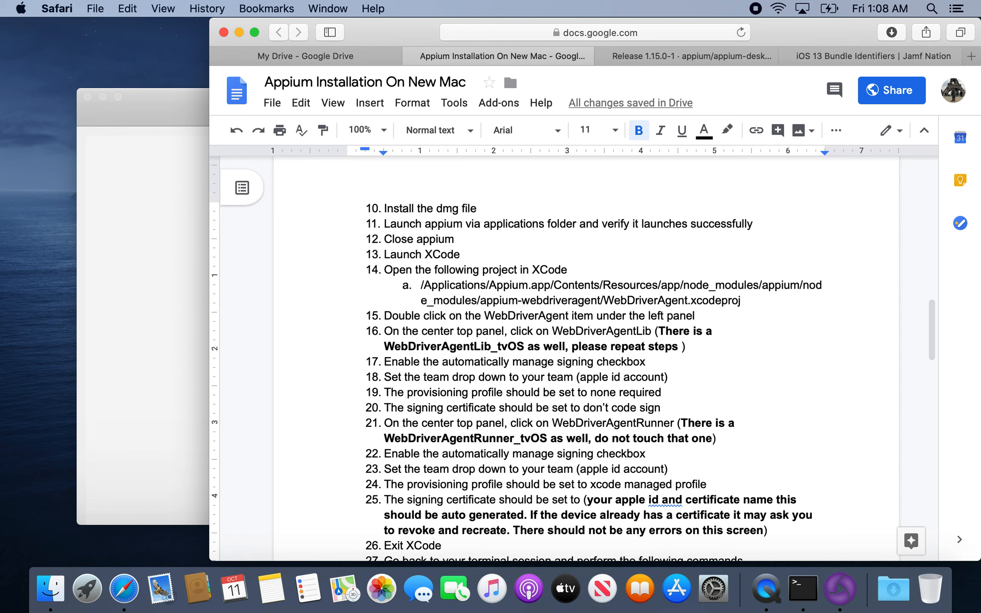
text(17-)
text(20)
text( on)
key(BackSpace)
key(BackSpace)
key(BackSpace)
text(for that item as well)
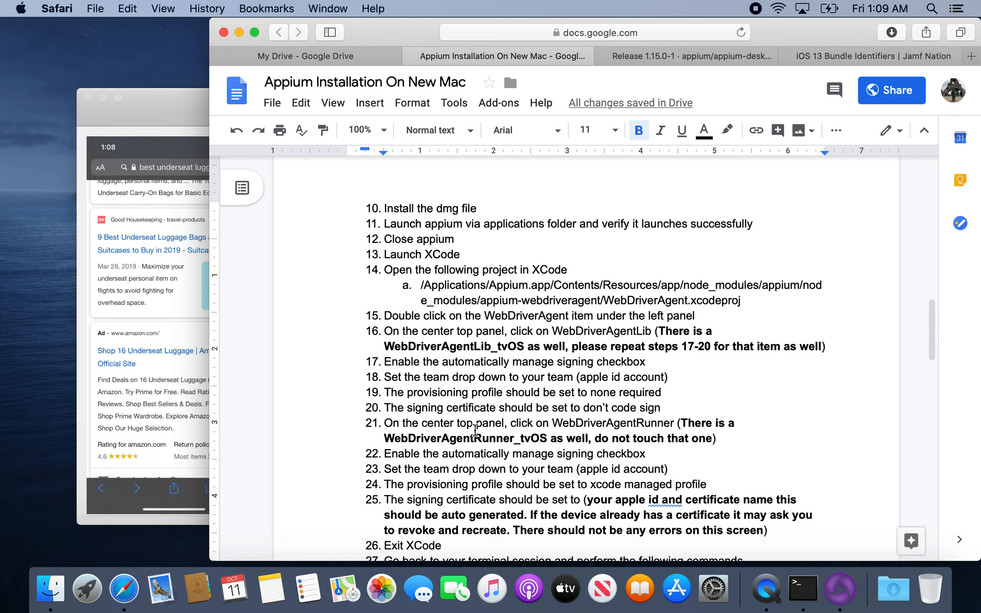
Review the remaining steps of the installation guide and bring the Appium inspector window to the front.
scroll(486, 347, down, 3)
scroll(487, 347, down, 6)
scroll(486, 347, up, 15)
scroll(486, 347, down, 8)
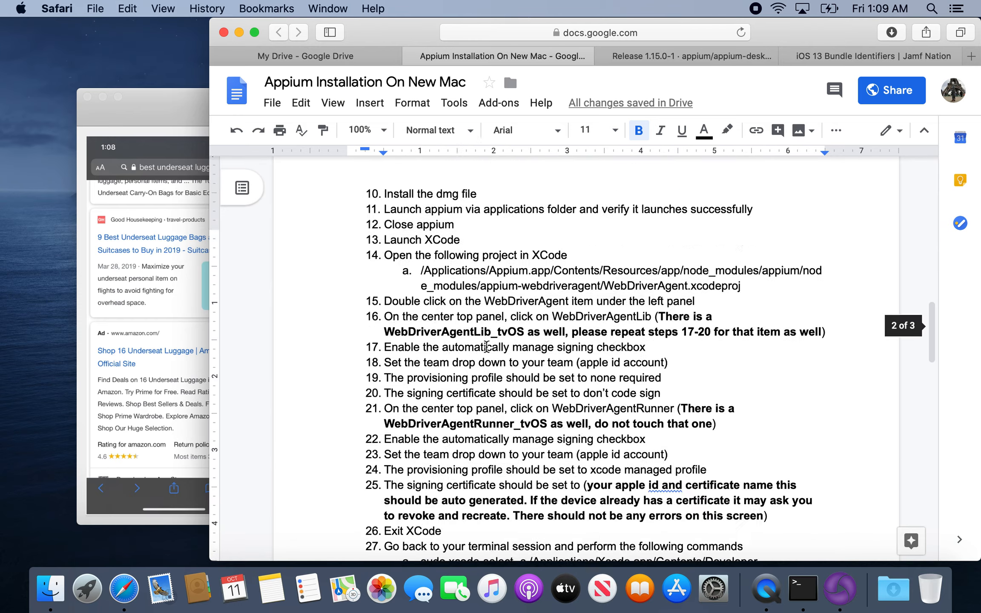
scroll(486, 347, down, 10)
click(171, 98)
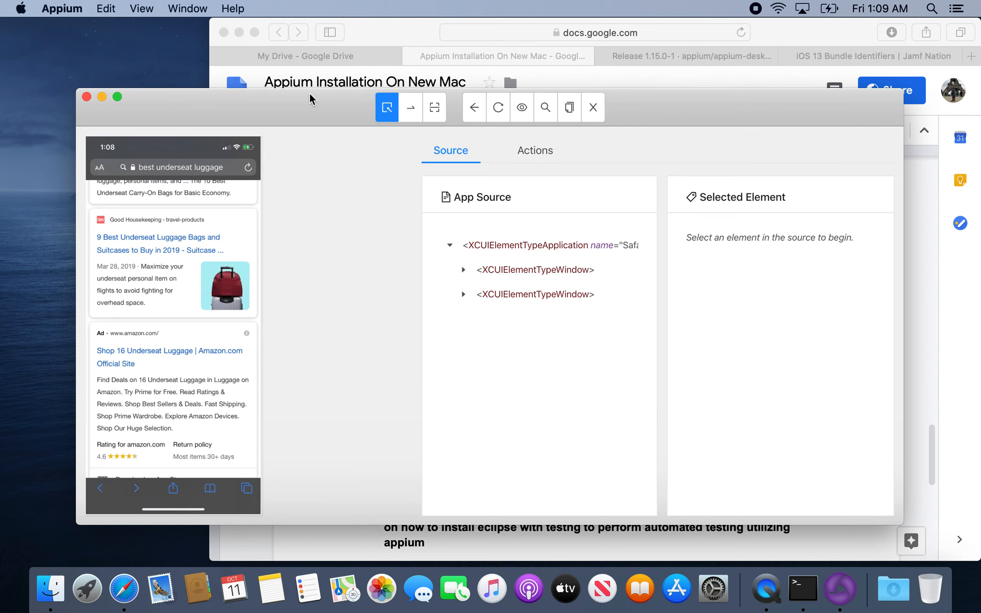
drag(312, 103, 322, 72)
Examine the Appium server log for the WebDriverAgent status response of the inspector session.
click(801, 589)
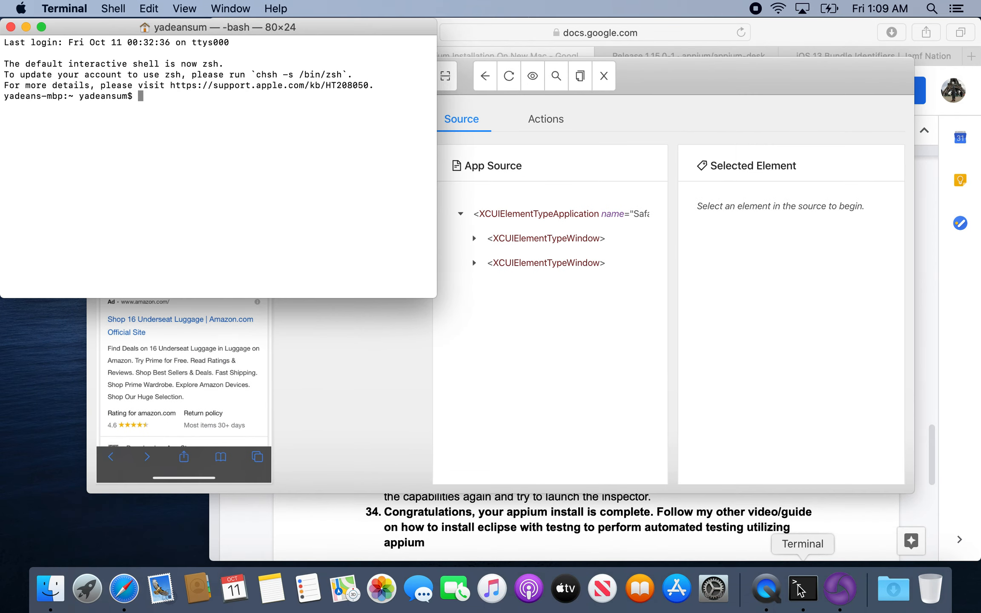
click(839, 589)
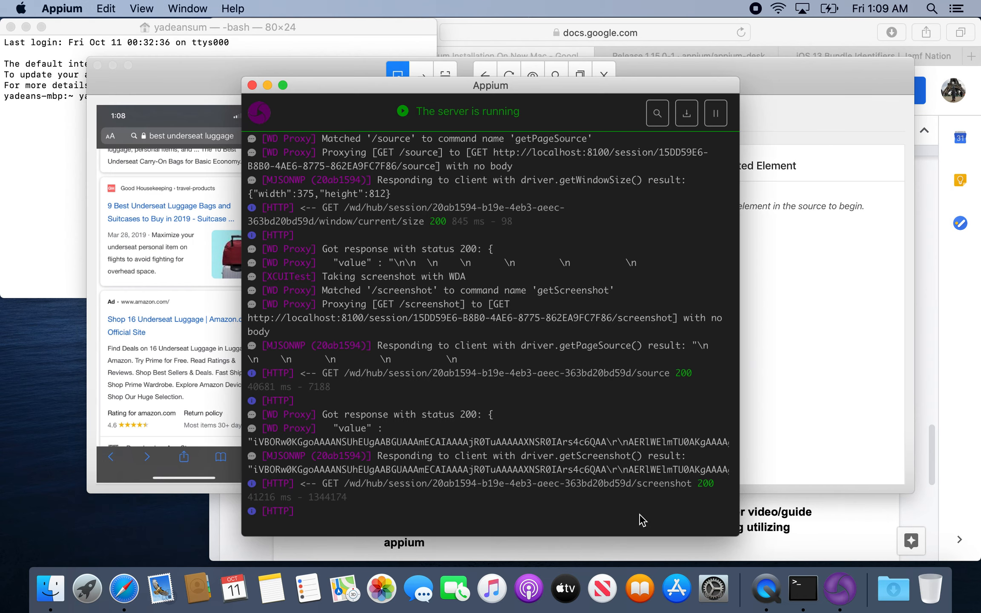
scroll(475, 308, up, 15)
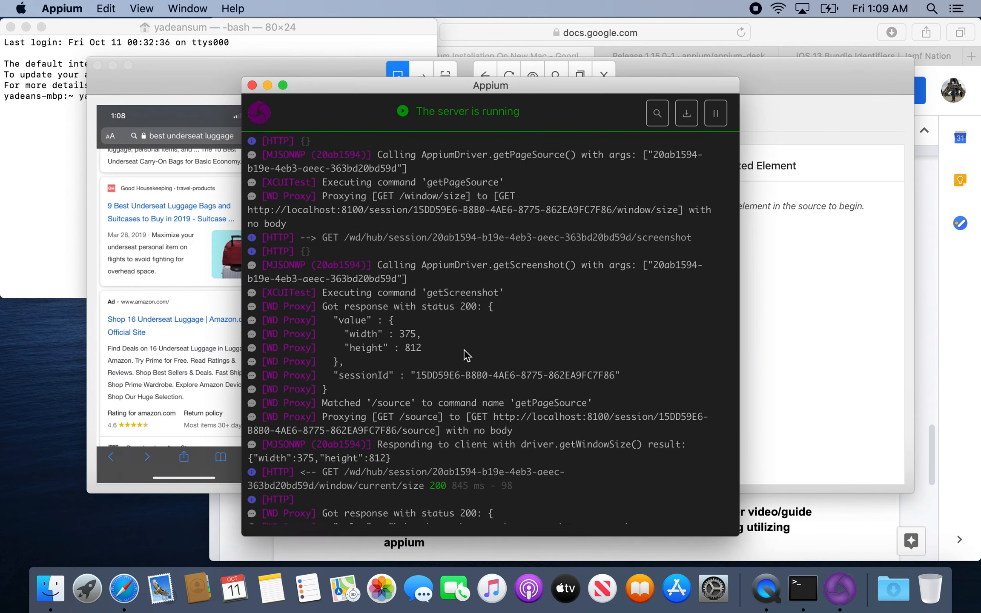
scroll(468, 356, up, 15)
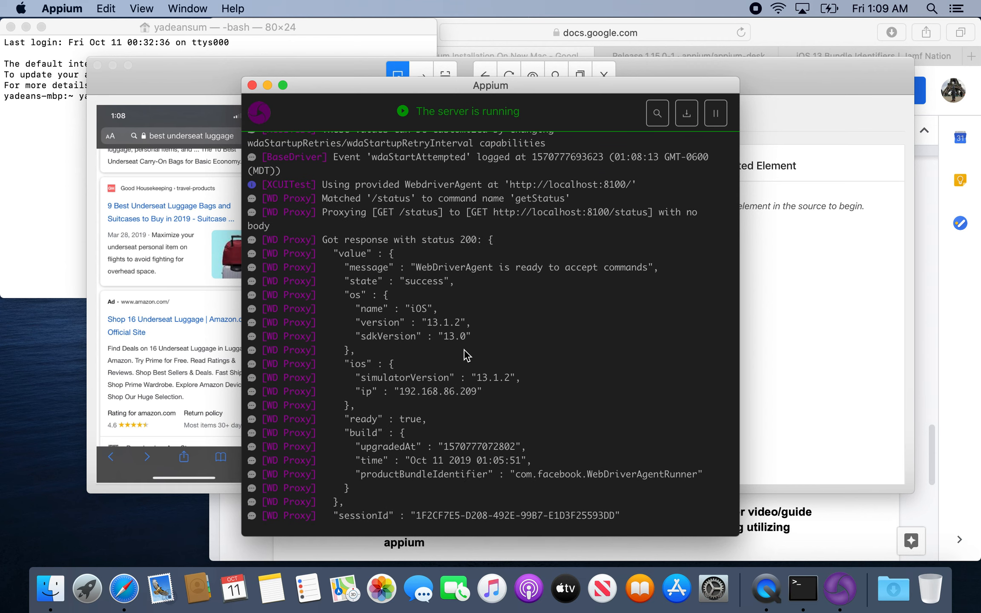
drag(326, 240, 460, 263)
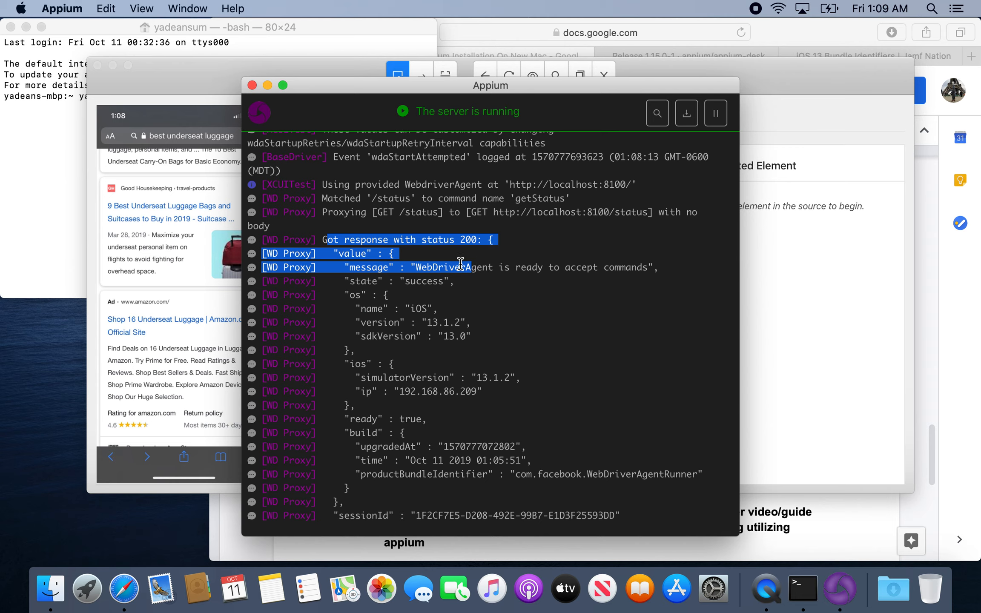
click(427, 294)
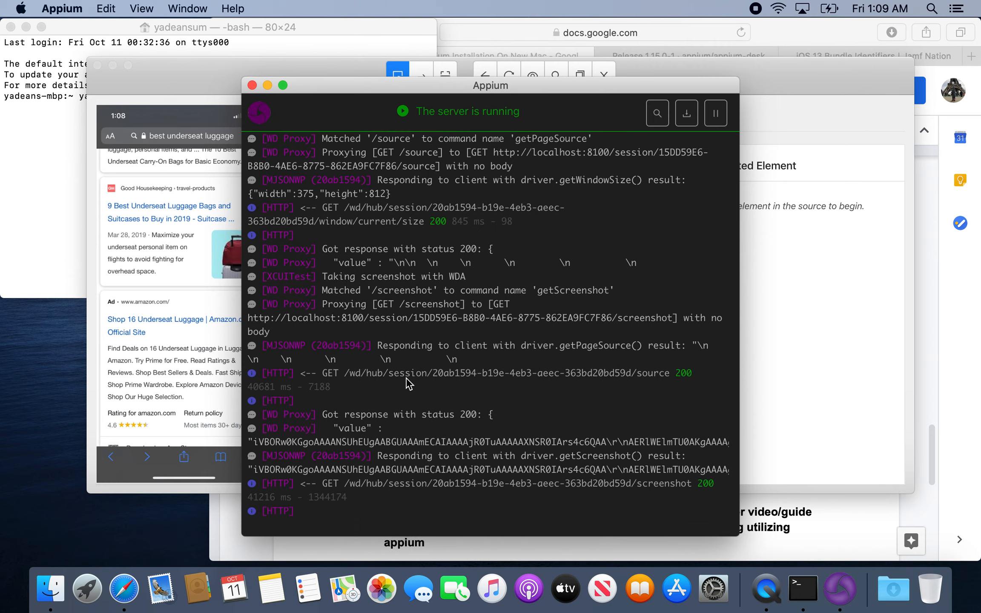
Return to the inspector window and close it to end the iPhone session.
click(205, 133)
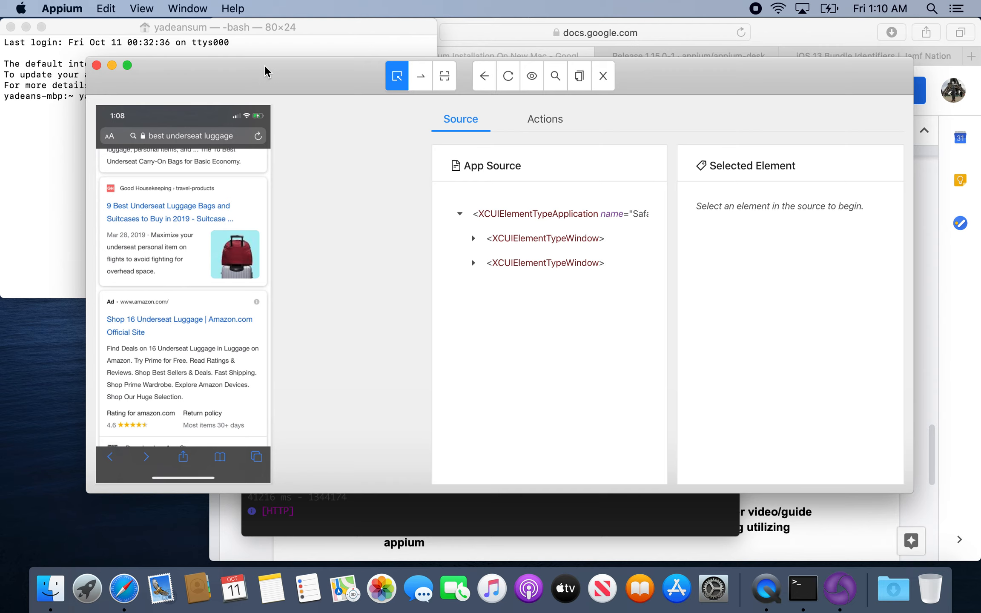
drag(265, 65, 231, 107)
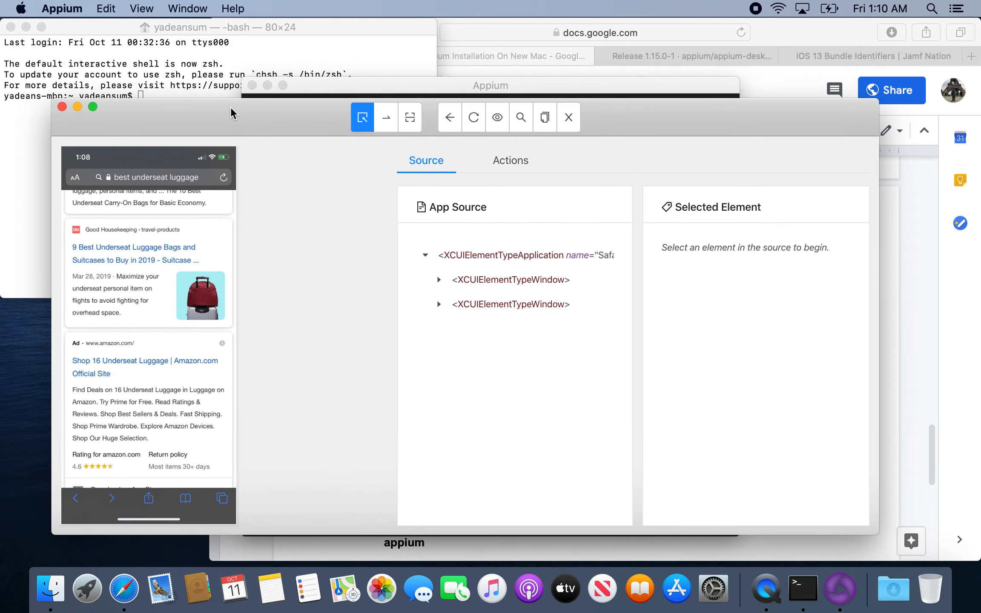
click(62, 107)
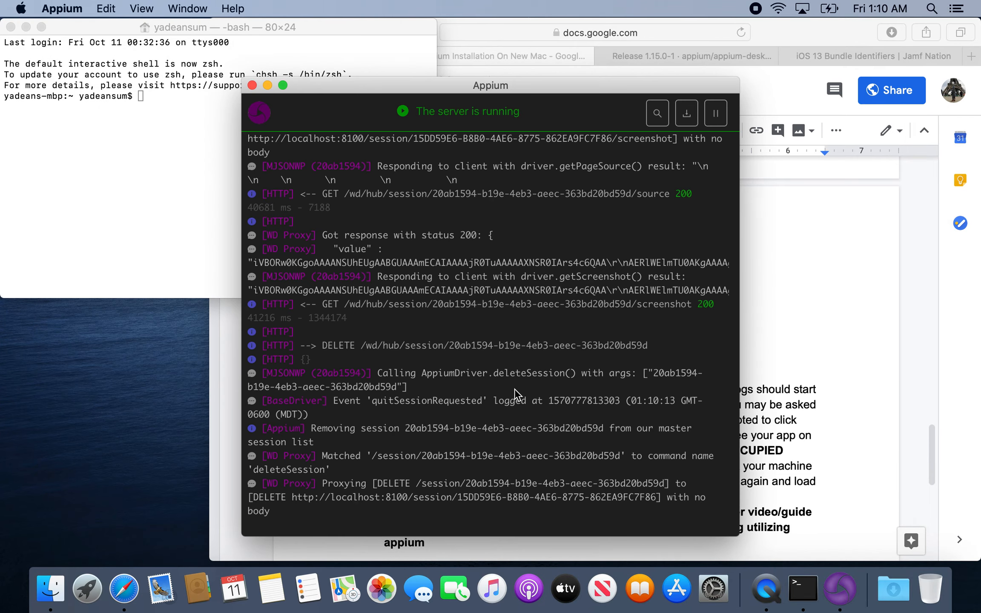
Switch to the installation guide in Safari and review it from the final steps back to the version list at its beginning.
click(825, 307)
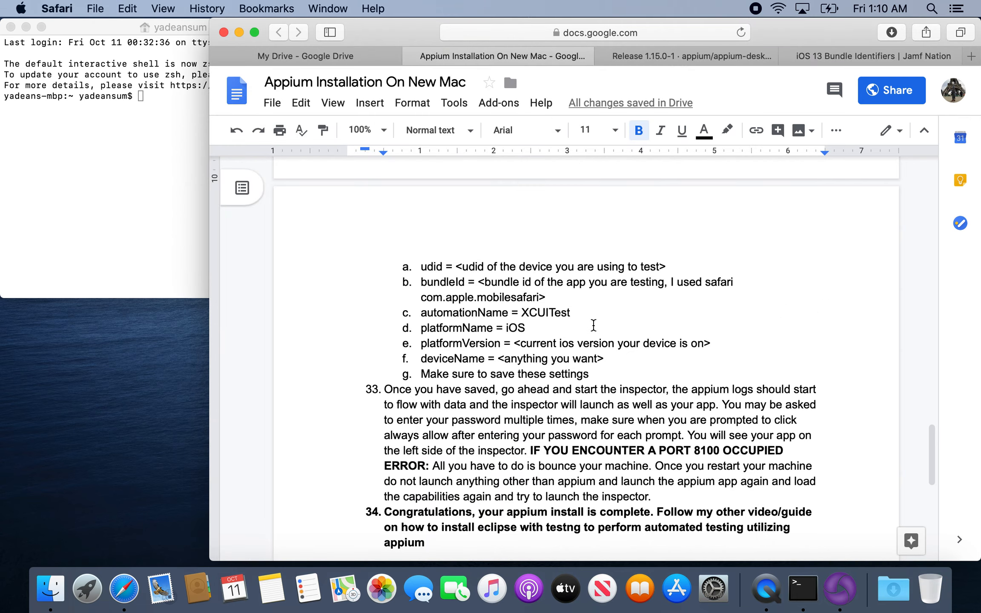
scroll(593, 325, up, 10)
scroll(594, 325, down, 15)
scroll(594, 325, up, 3)
scroll(593, 325, up, 5)
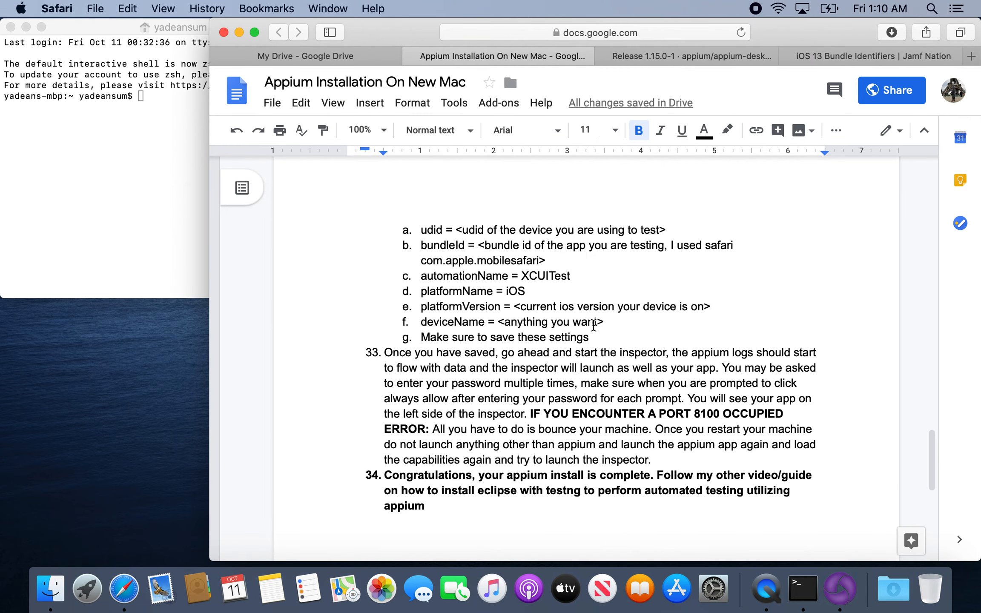
scroll(593, 325, up, 10)
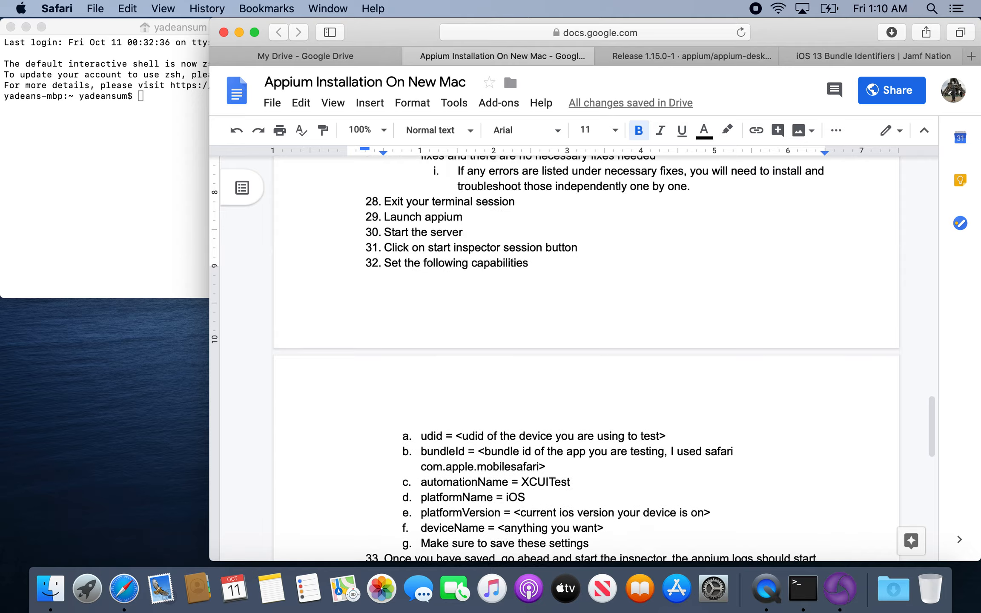
scroll(594, 326, down, 15)
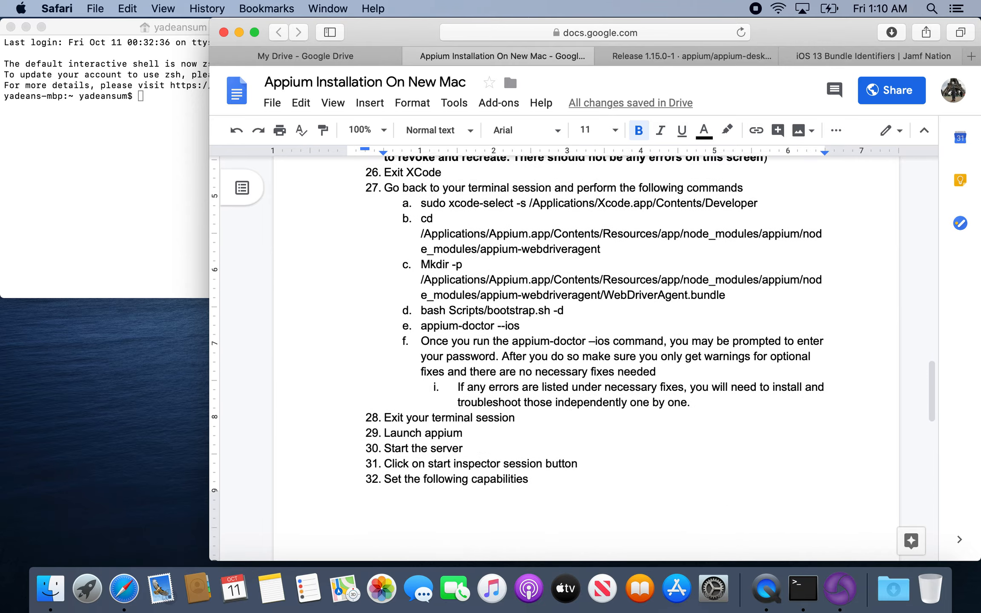
scroll(593, 325, up, 15)
scroll(594, 325, up, 15)
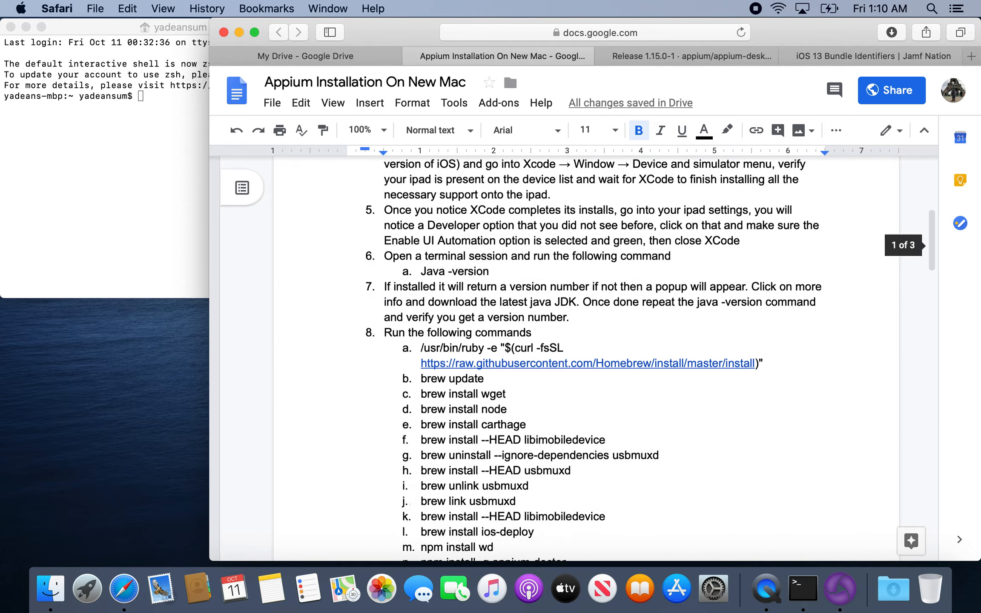
click(514, 288)
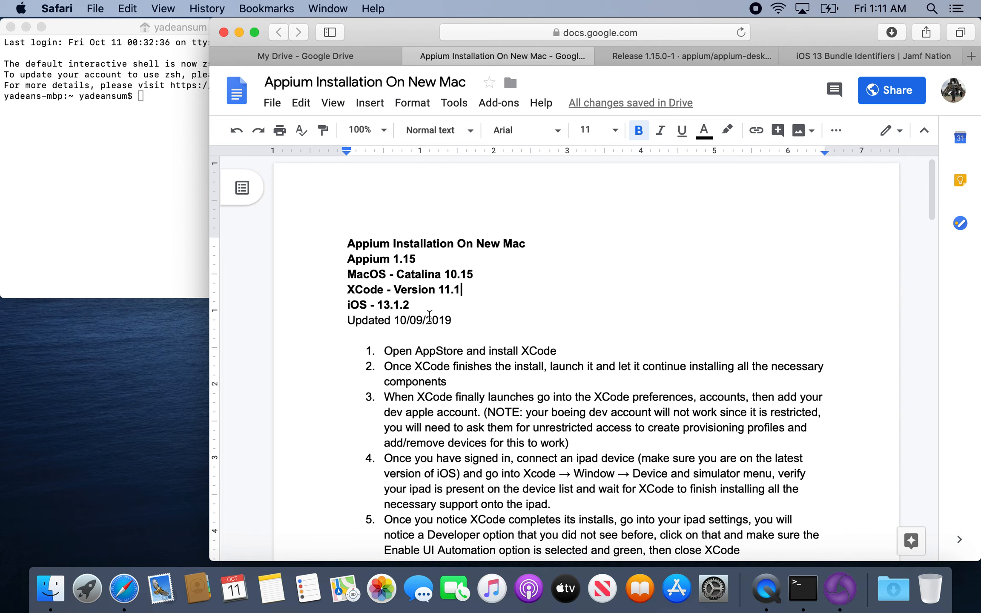
scroll(420, 307, down, 20)
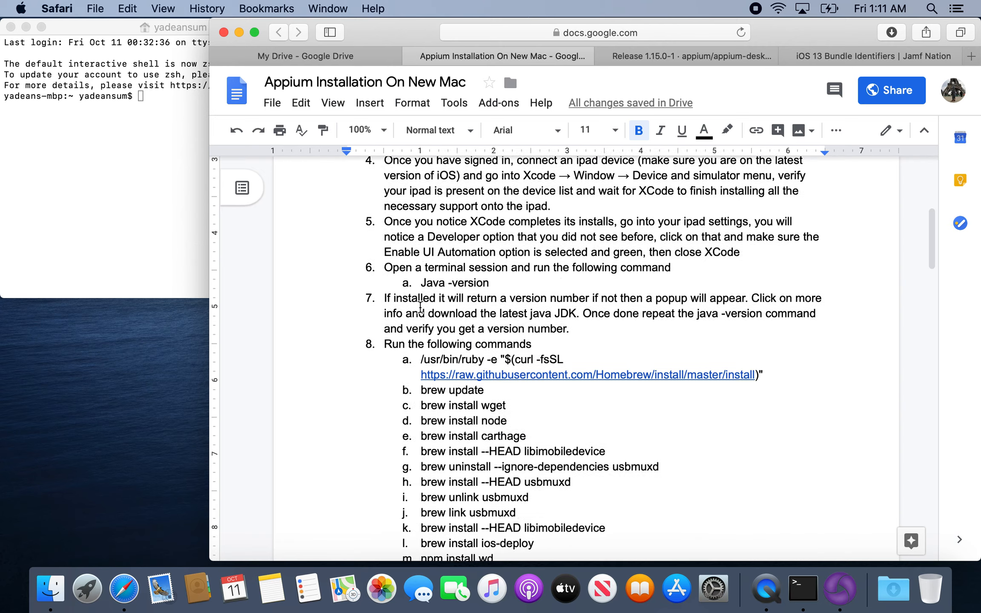
scroll(420, 307, up, 20)
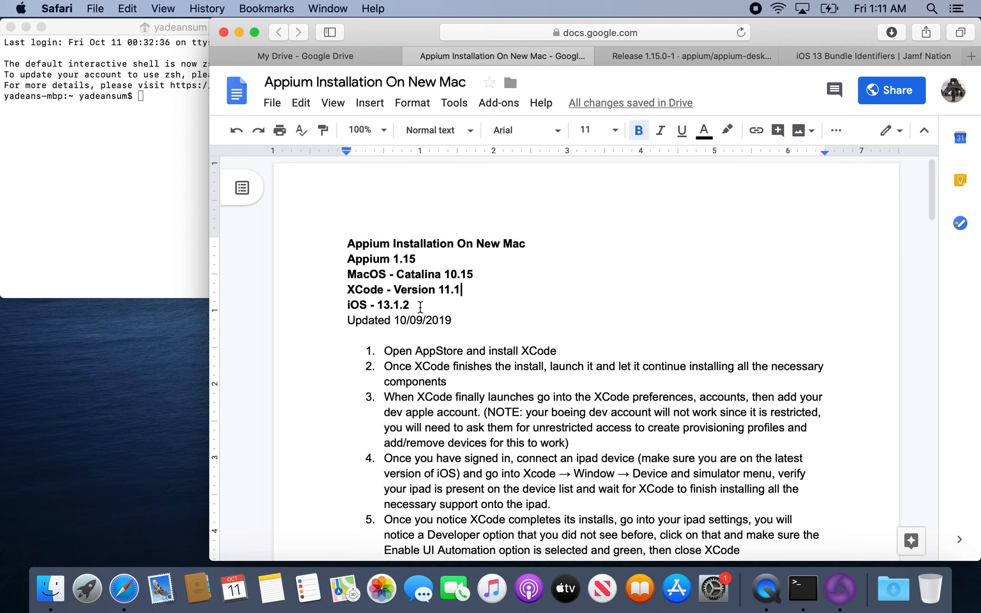
scroll(420, 306, down, 20)
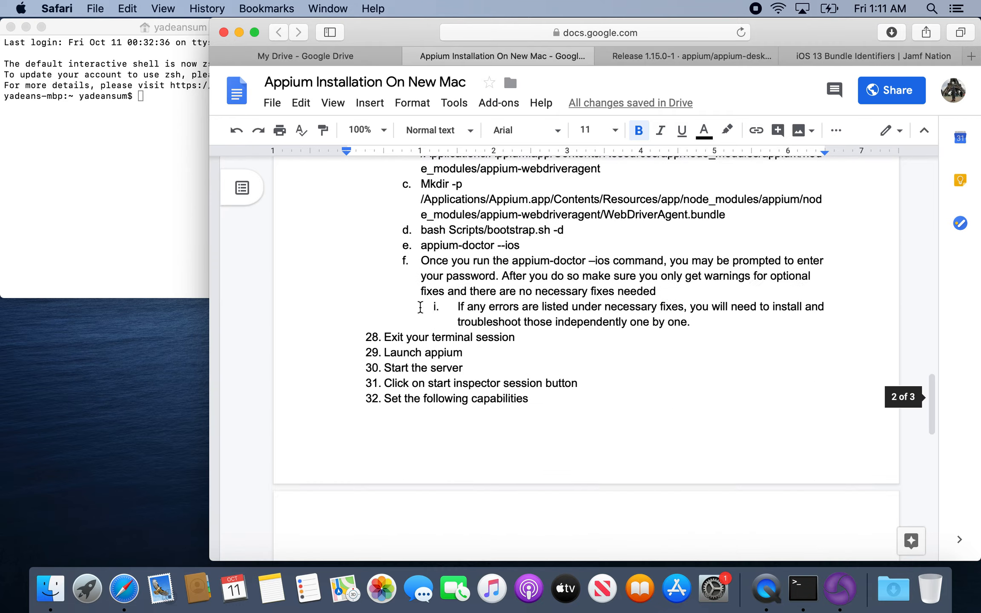
scroll(420, 306, up, 20)
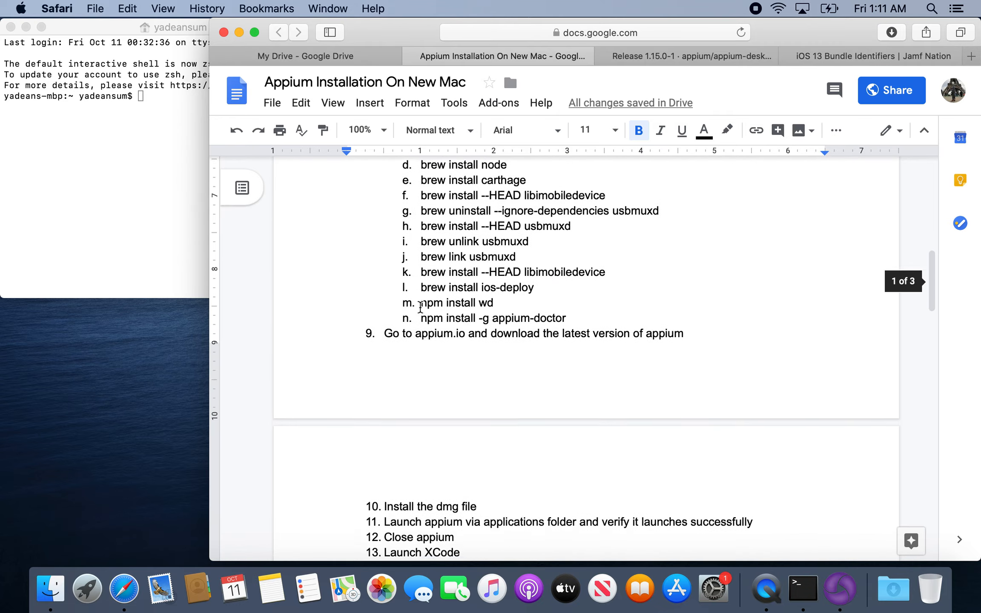
scroll(420, 306, up, 15)
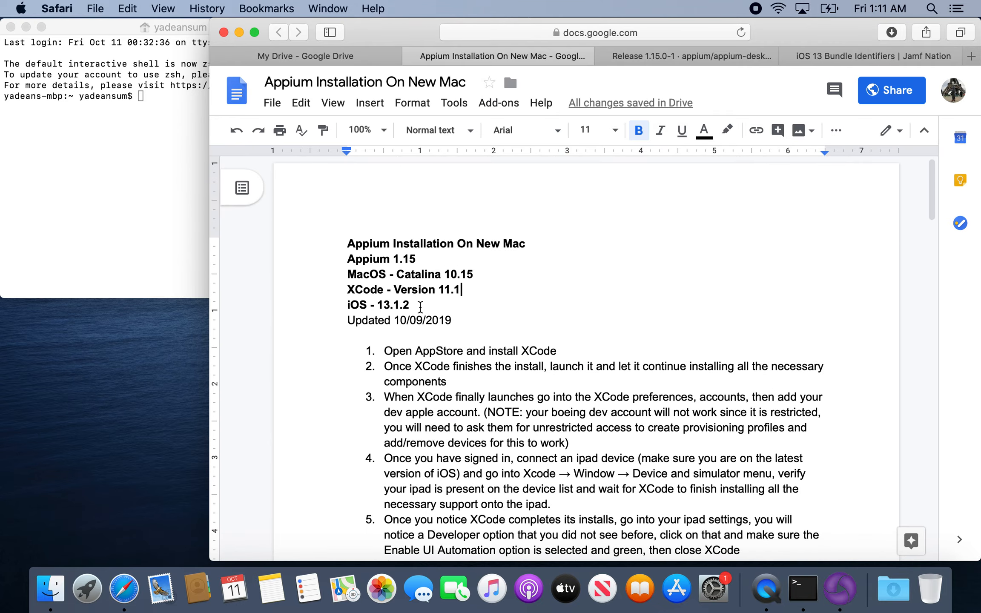
Switch to the Terminal window behind the installation guide and close it.
click(160, 154)
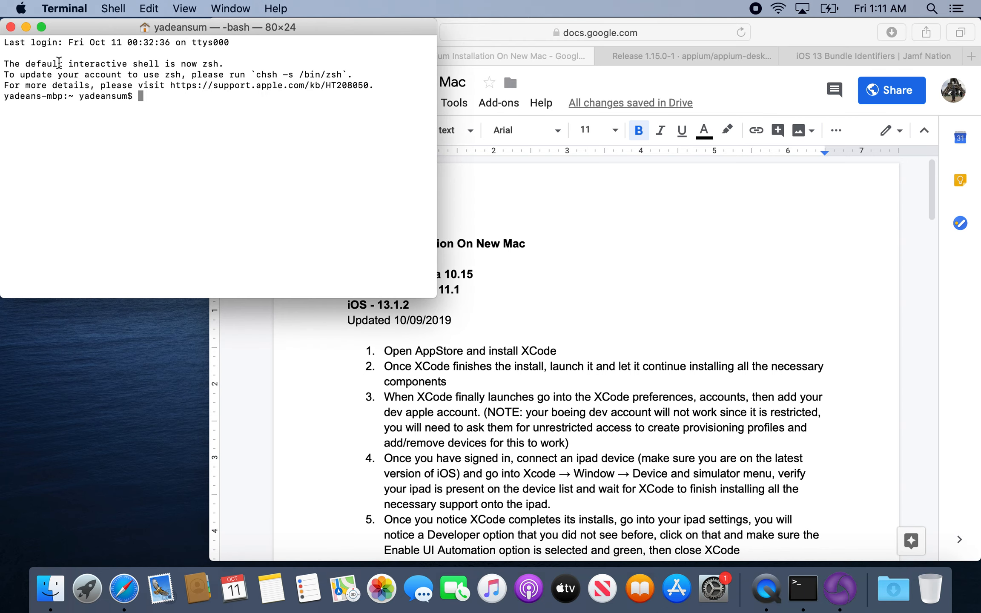
click(11, 26)
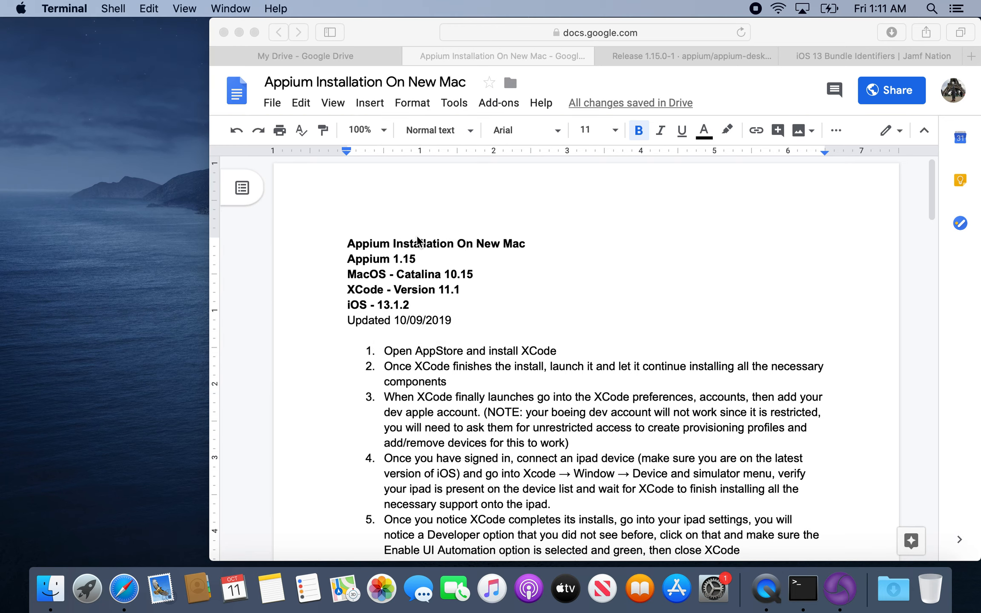